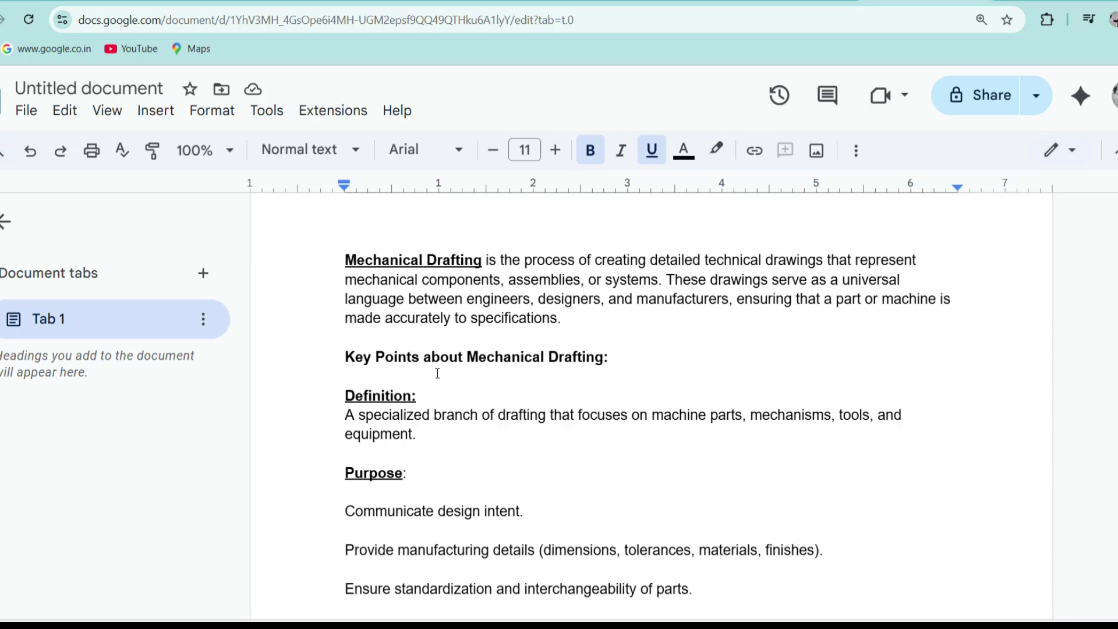
# Step: Scroll down the Google Docs notes to the Types of Mechanical Drafting section
pyautogui.scroll(-3, 607, 357)
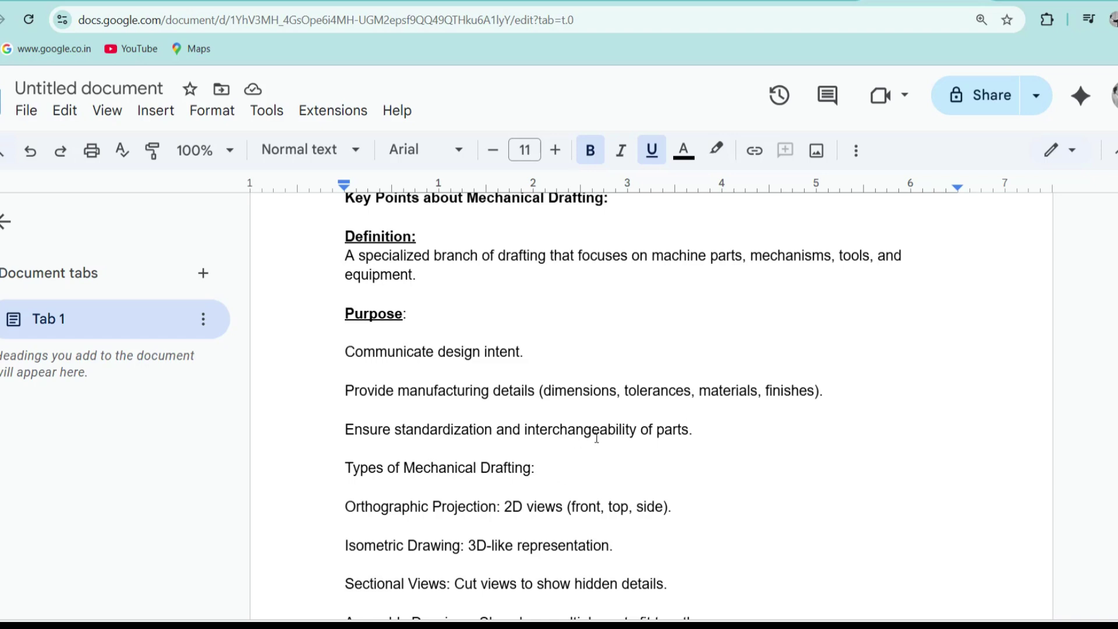
pyautogui.scroll(-3, 585, 424)
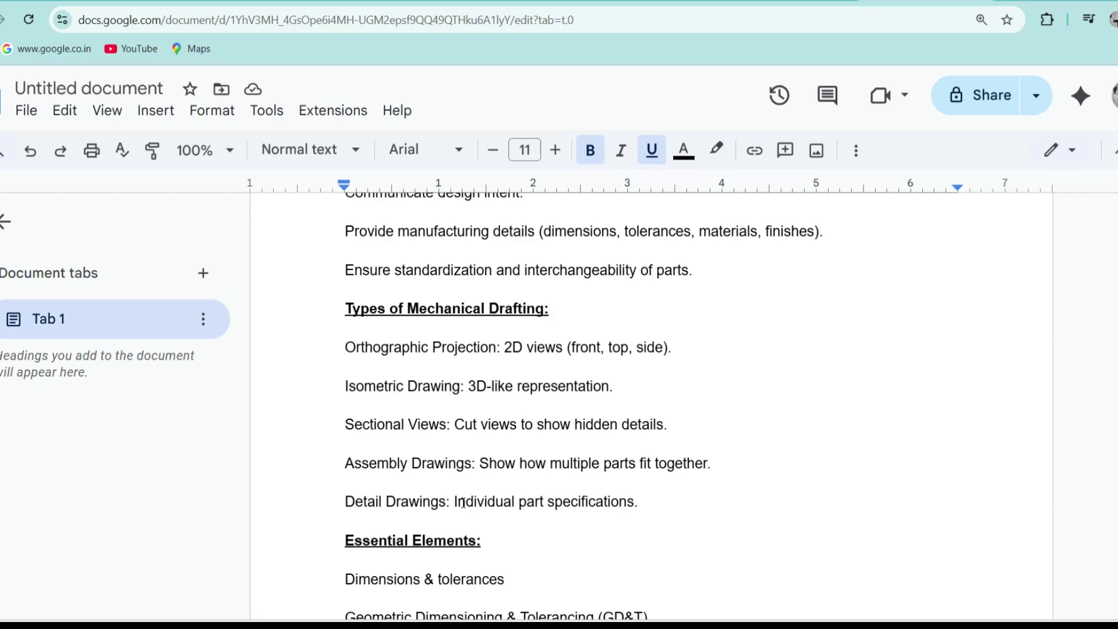
pyautogui.scroll(-2, 526, 479)
# Step: Remove the 'Standards Used:' line below Bill of Materials (BOM), leaving an empty line
pyautogui.scroll(-2, 526, 478)
pyautogui.click(609, 336)
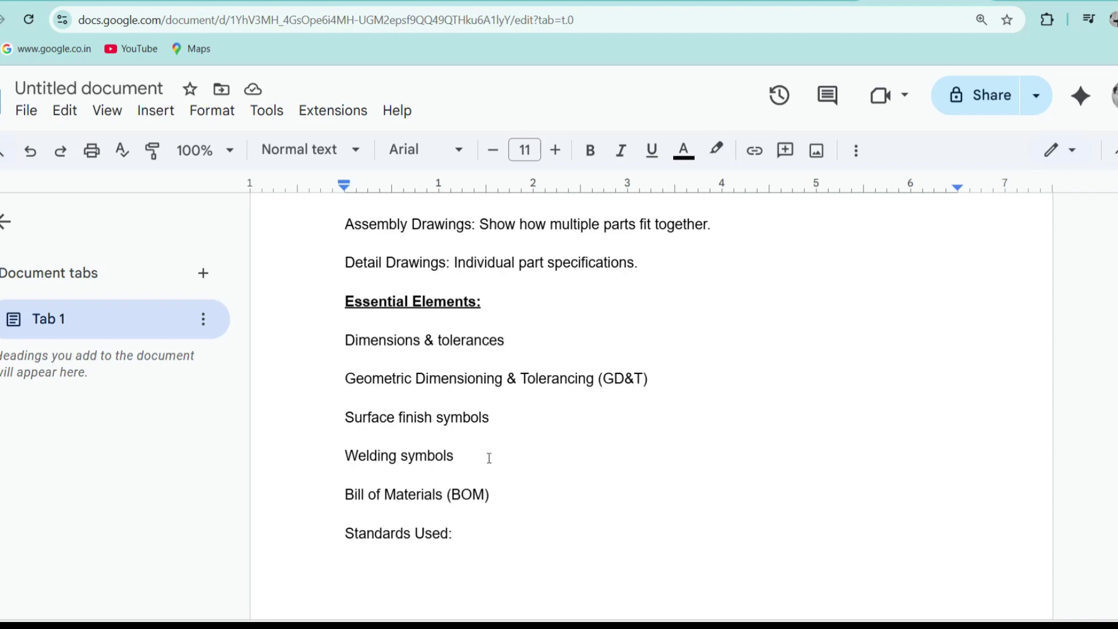
pyautogui.hotkey('ctrl', 'z')
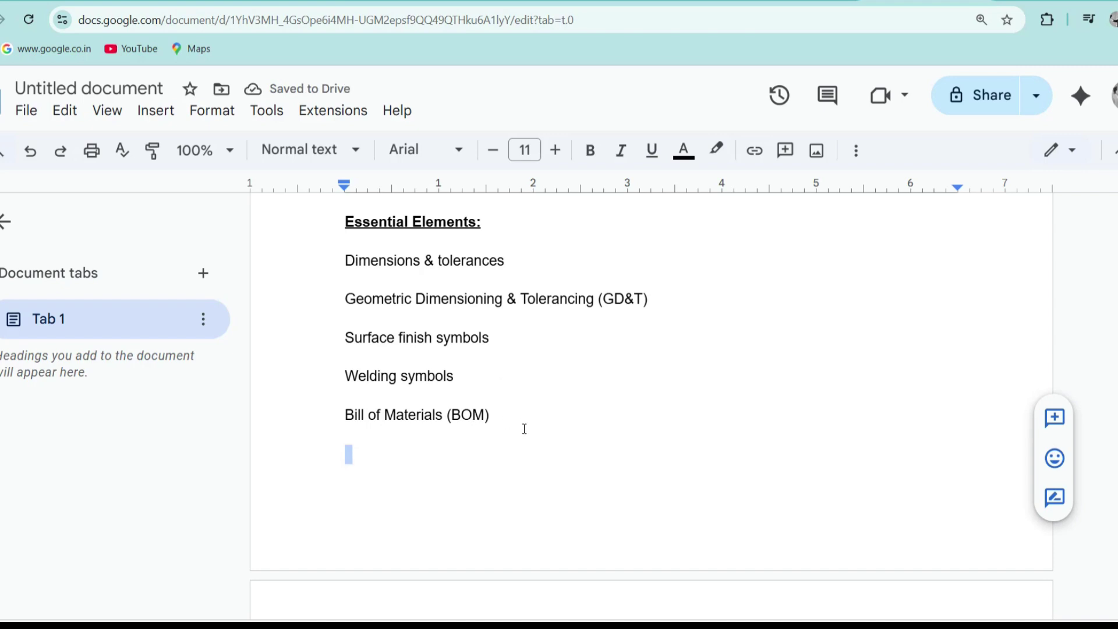
pyautogui.click(524, 429)
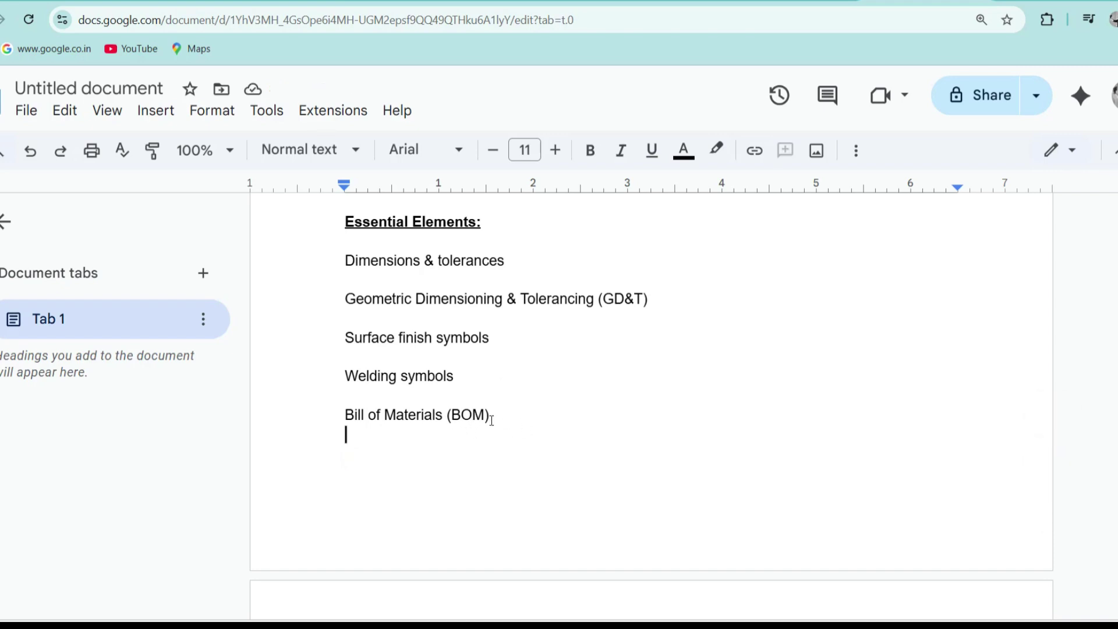
pyautogui.scroll(-5, 469, 420)
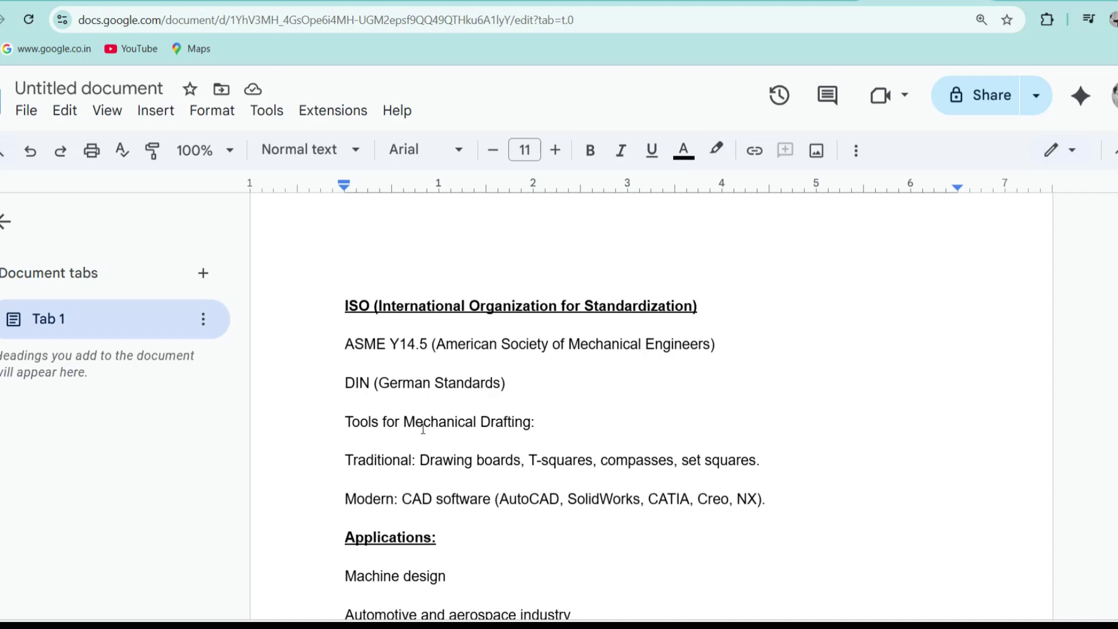
# Step: Make the 'Tools for Mechanical Drafting' heading bold and underlined
pyautogui.moveTo(531, 425); pyautogui.dragTo(315, 401)
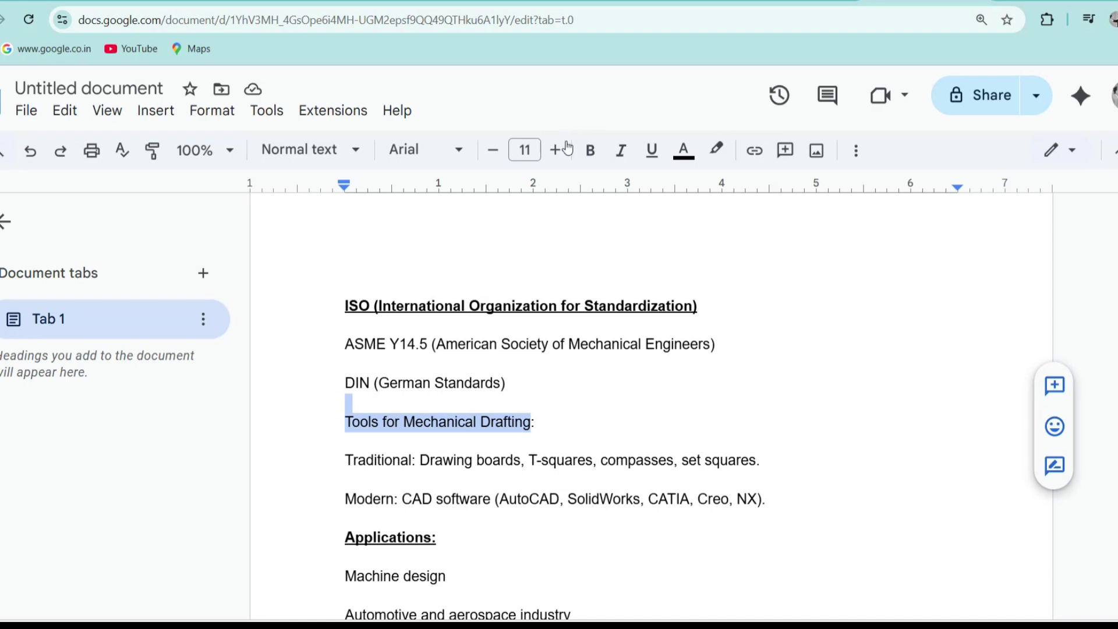
pyautogui.click(592, 151)
pyautogui.click(652, 150)
pyautogui.click(711, 369)
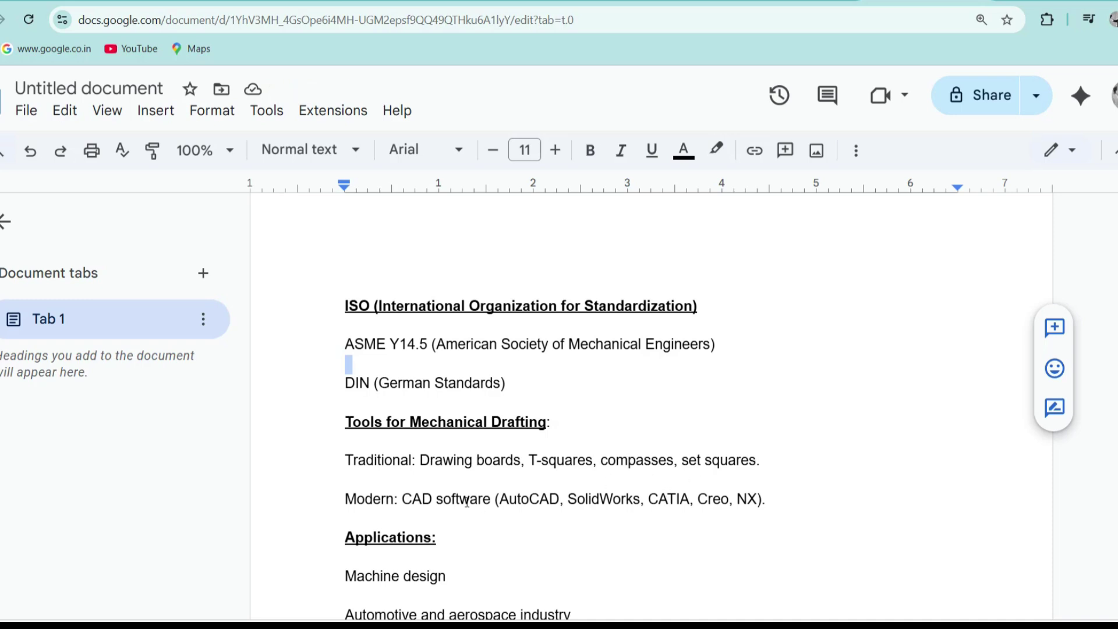
# Step: Place the cursor at the end of 'Machine design' and scroll through the following notes
pyautogui.scroll(-3, 467, 502)
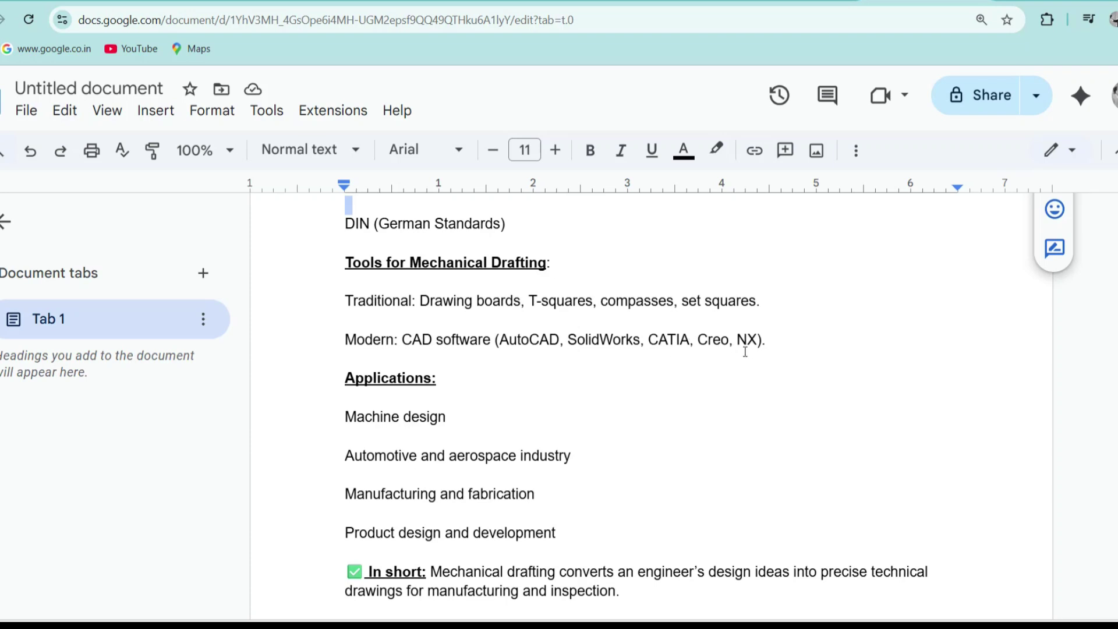
pyautogui.click(694, 418)
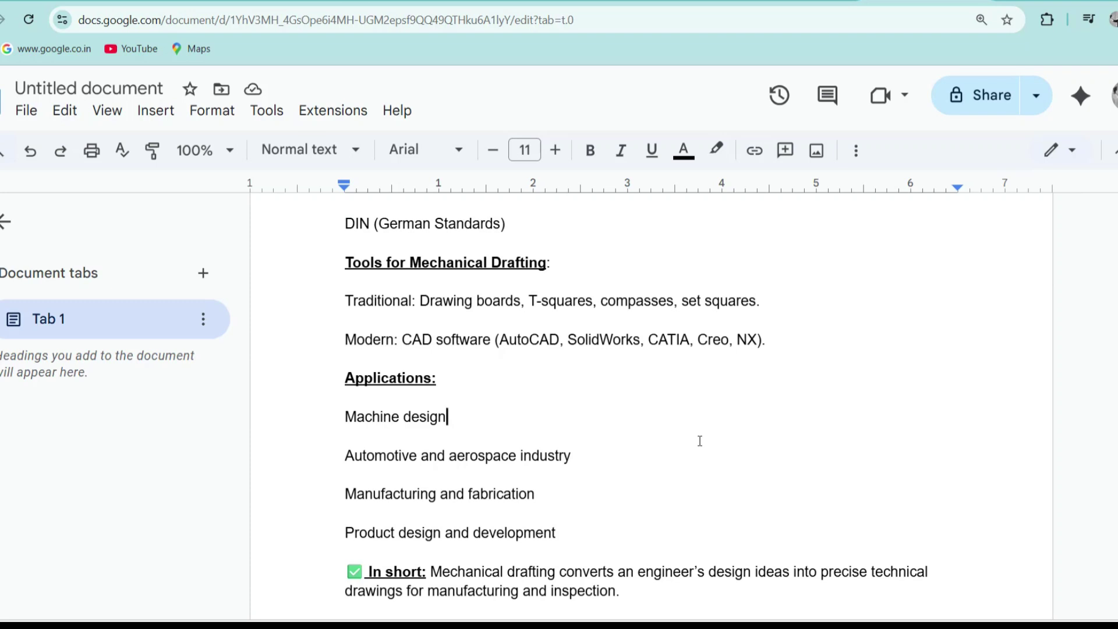
pyautogui.scroll(-2, 499, 474)
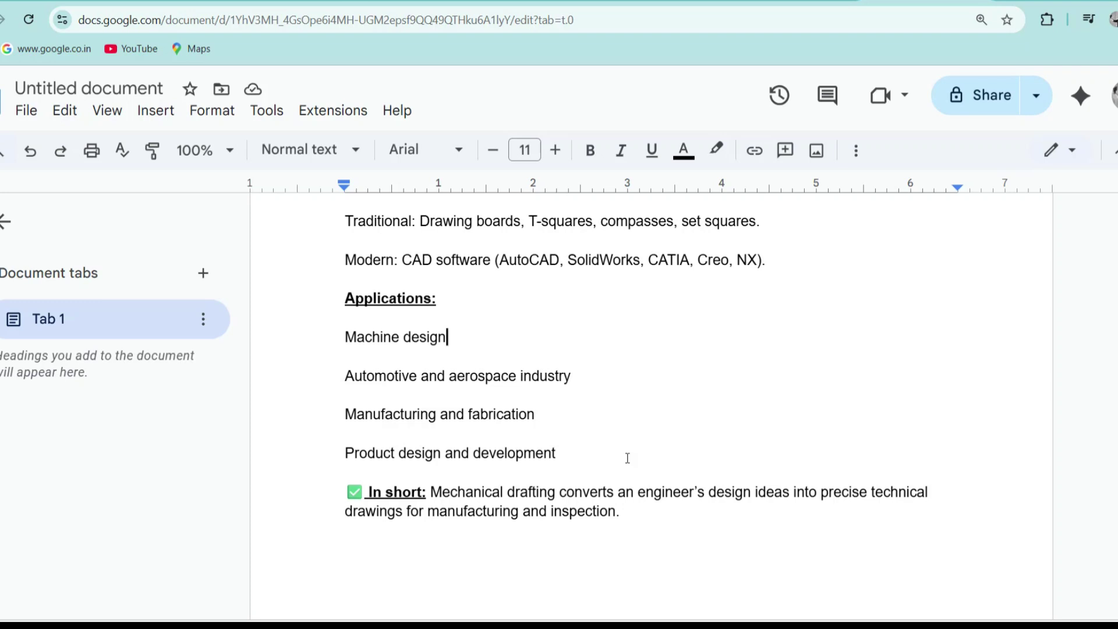
pyautogui.scroll(-4, 666, 474)
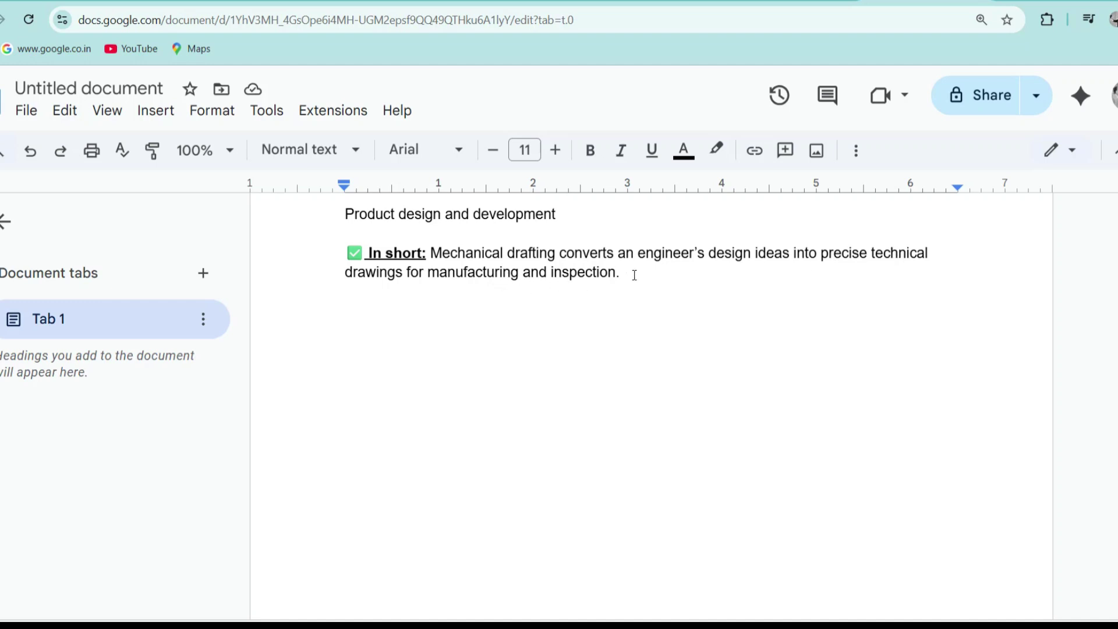
pyautogui.scroll(10, 805, 379)
pyautogui.scroll(-4, 807, 381)
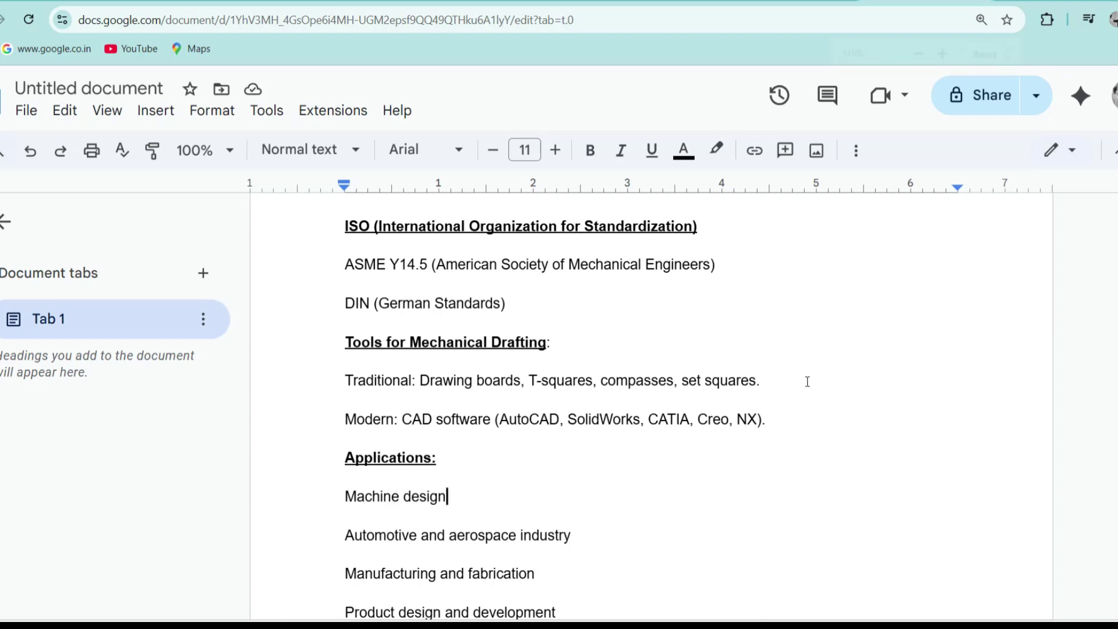
# Step: Orbit the draft part to view its side face, then minimize the draft part window
pyautogui.hotkey('ctrl', '-')
pyautogui.hotkey('ctrl', '-')
pyautogui.hotkey('ctrl', '-')
pyautogui.hotkey('ctrl', '-')
pyautogui.hotkey('ctrl', '-')
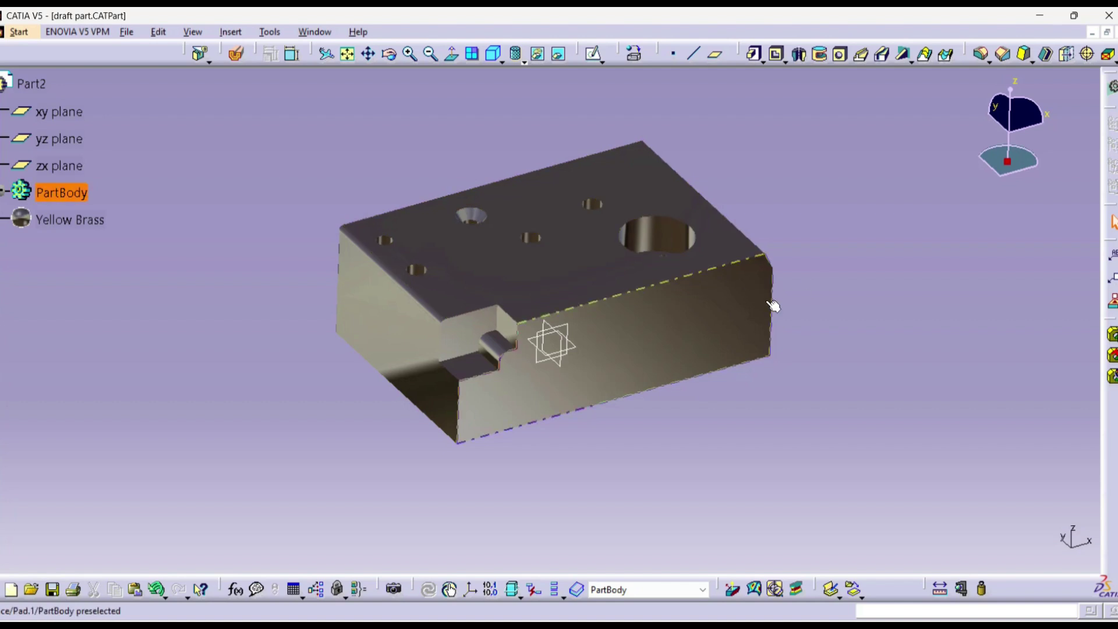
pyautogui.moveTo(740, 300); pyautogui.dragTo(757, 216, button='middle')
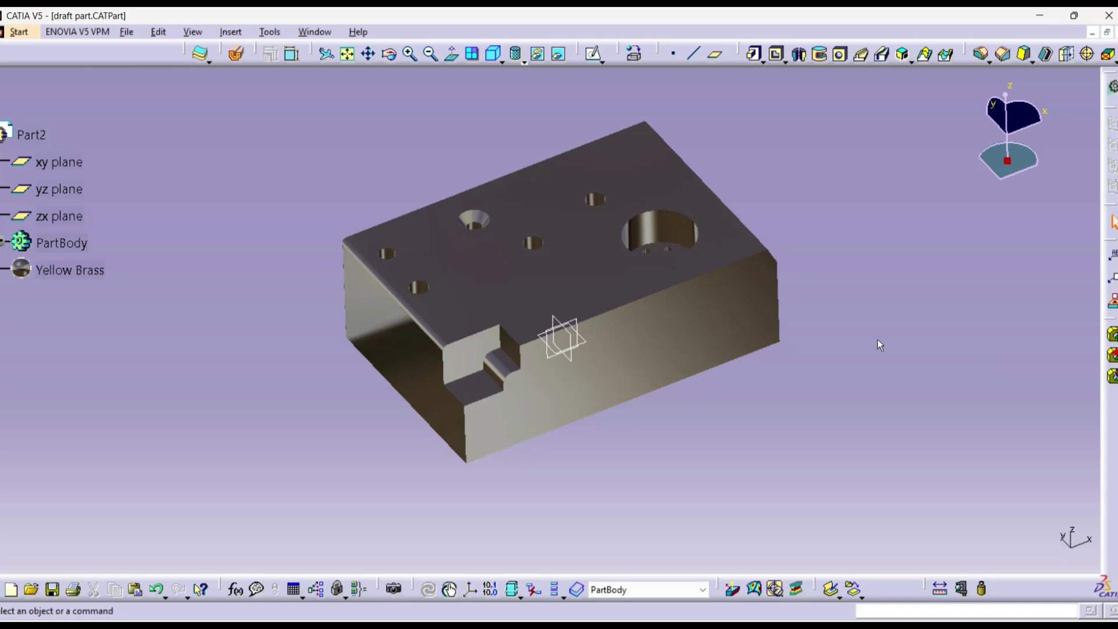
pyautogui.click(1092, 33)
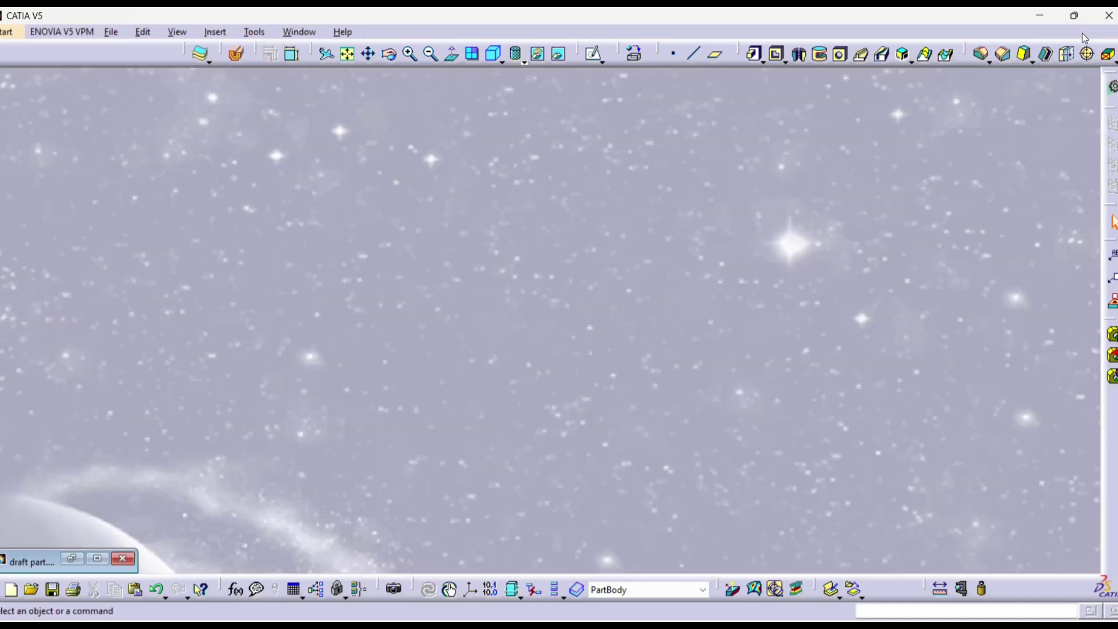
# Step: Create a new Drafting document, Drawing1, with the default ISO A3 sheet at 1:1
pyautogui.click(7, 33)
pyautogui.moveTo(52, 71)
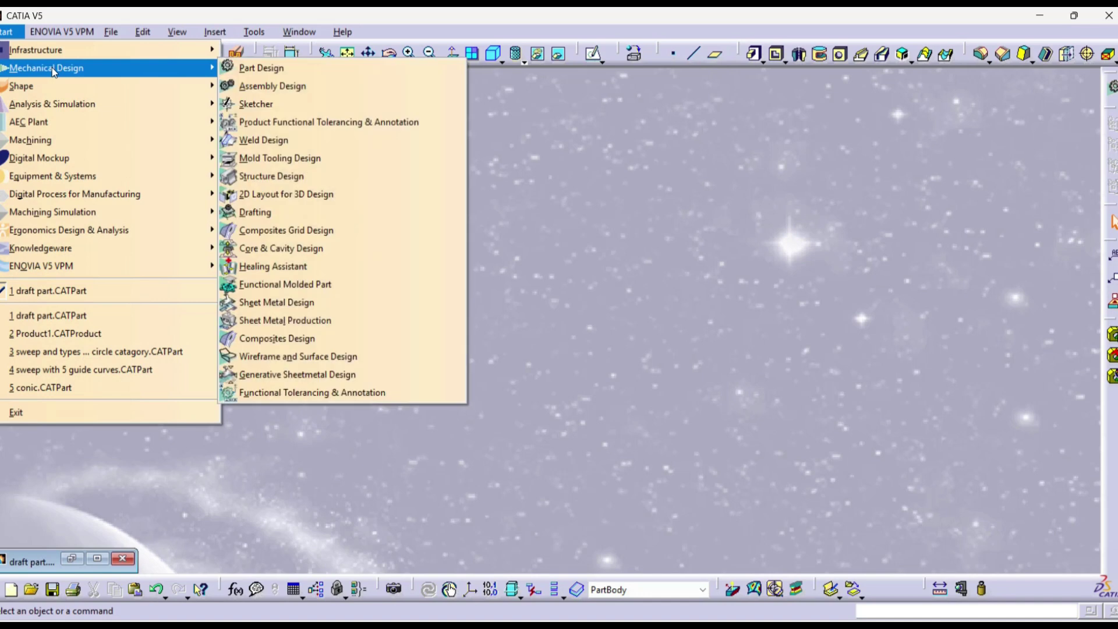
pyautogui.click(256, 212)
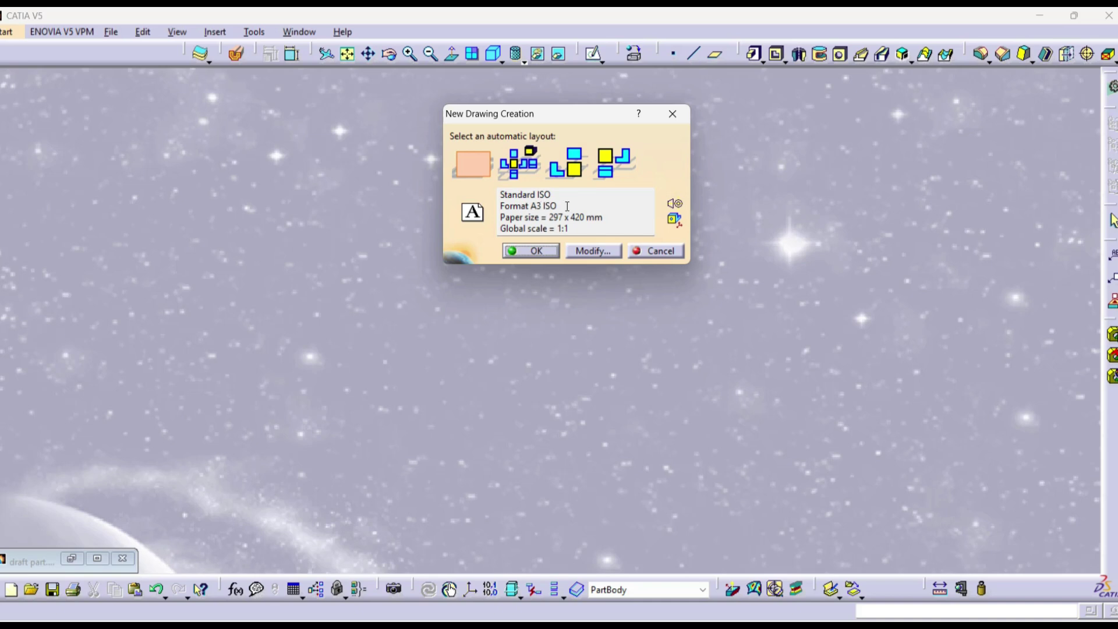
pyautogui.click(549, 251)
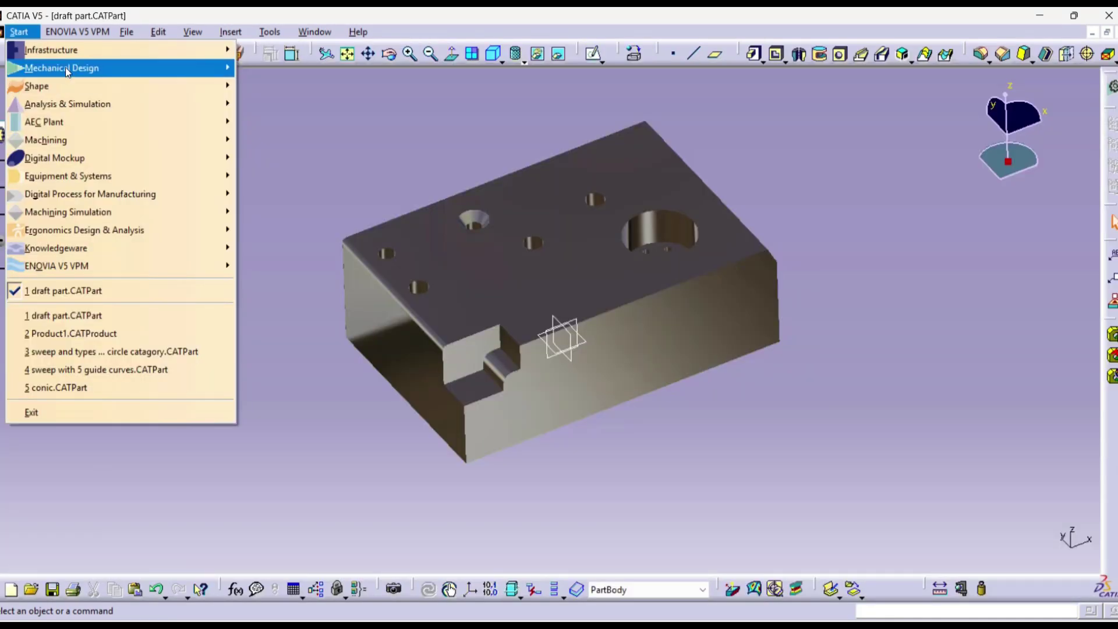
# Step: Start a Drafting drawing from the draft part and choose the empty sheet layout (ISO, A3, 1:1)
pyautogui.moveTo(74, 70)
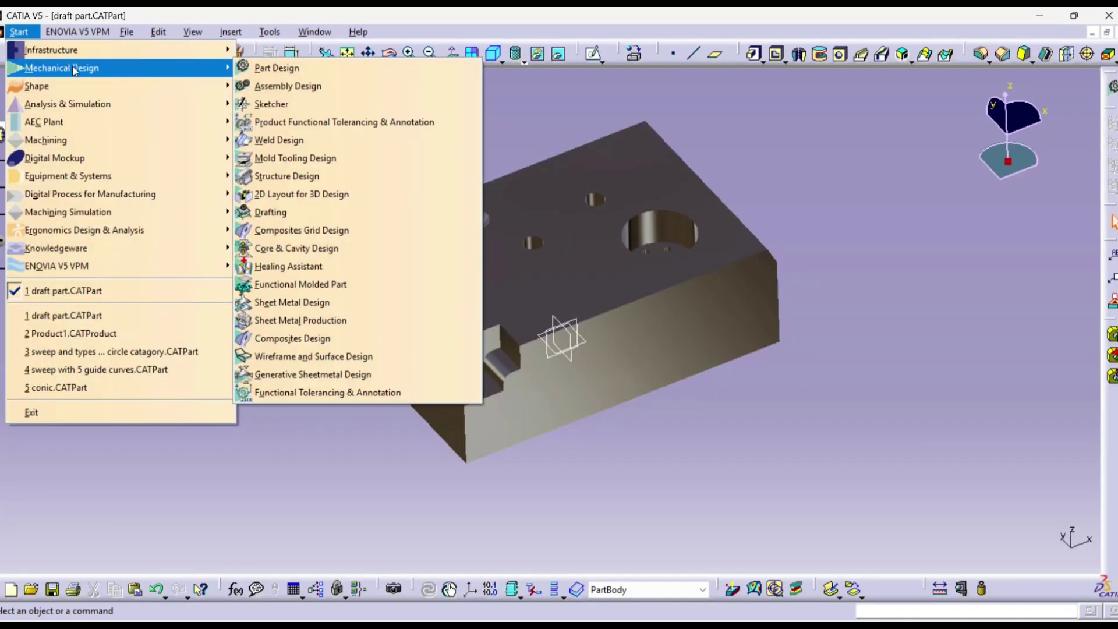
pyautogui.click(282, 212)
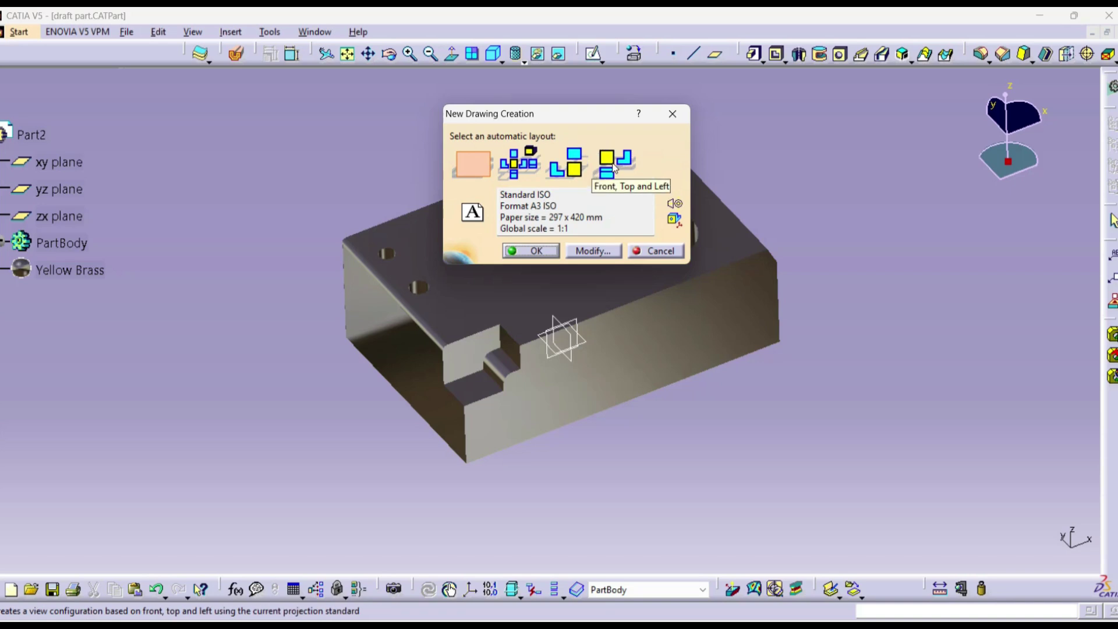
pyautogui.click(481, 168)
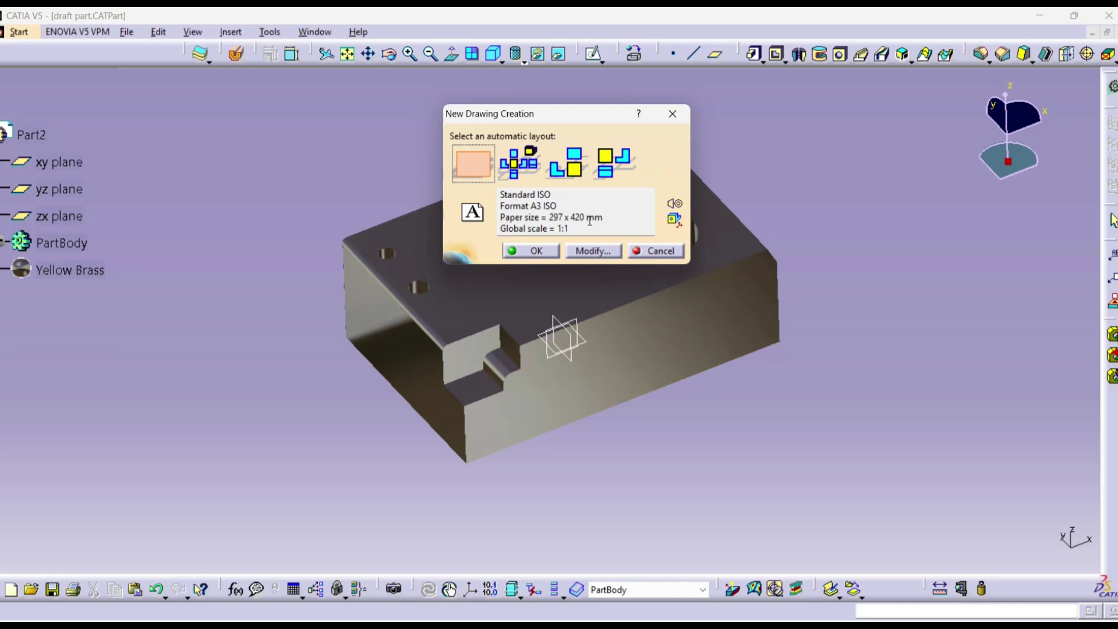
pyautogui.click(593, 252)
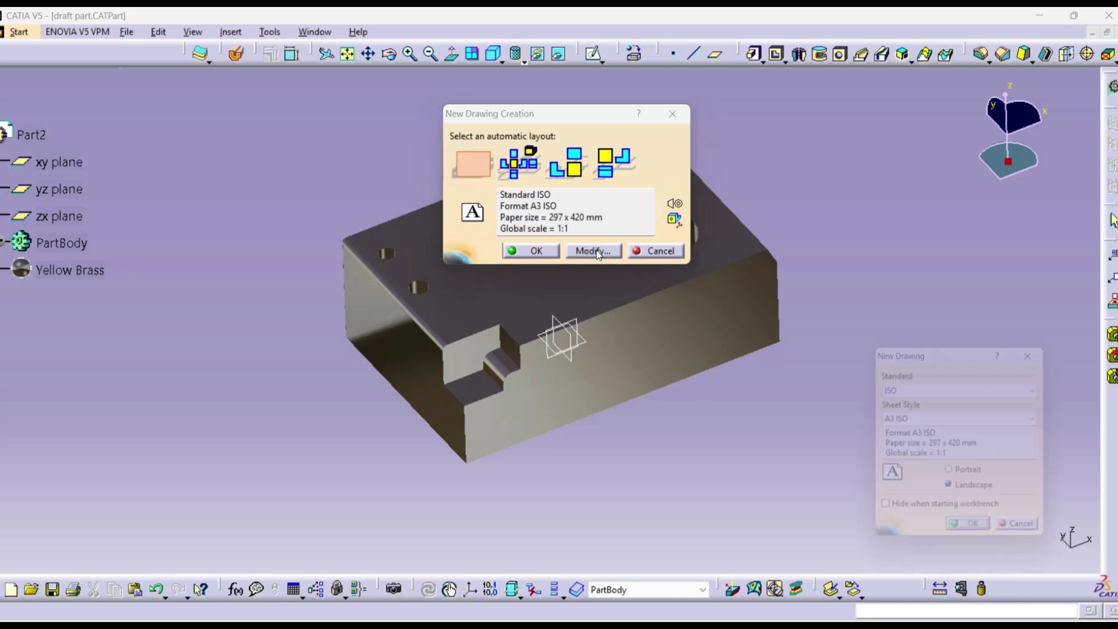
pyautogui.click(908, 422)
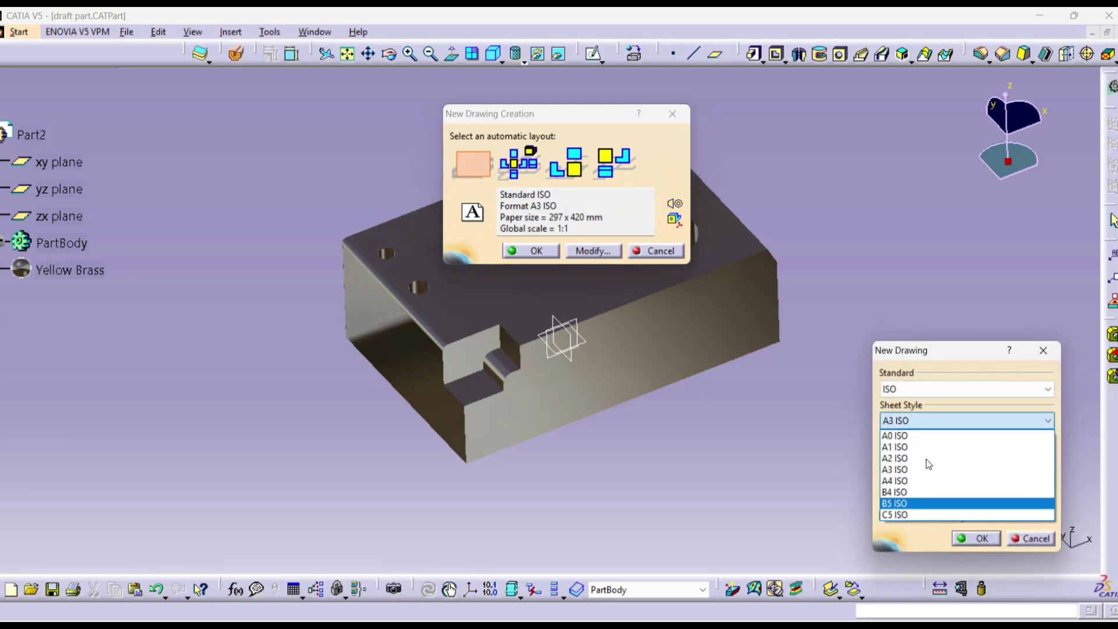
pyautogui.click(940, 389)
pyautogui.click(939, 389)
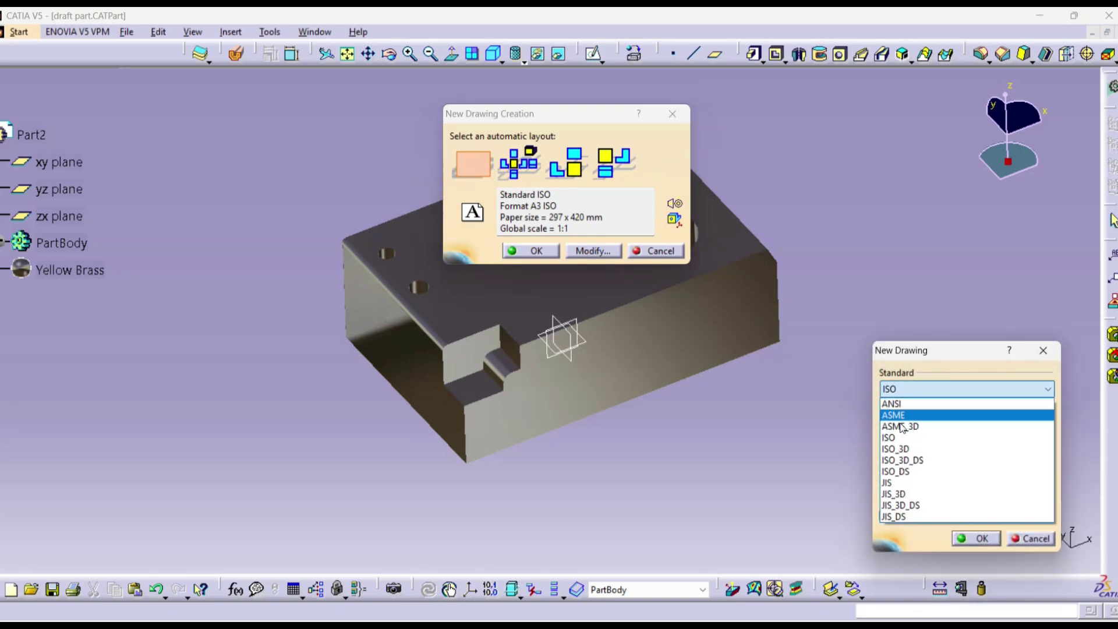
pyautogui.click(907, 390)
pyautogui.click(909, 390)
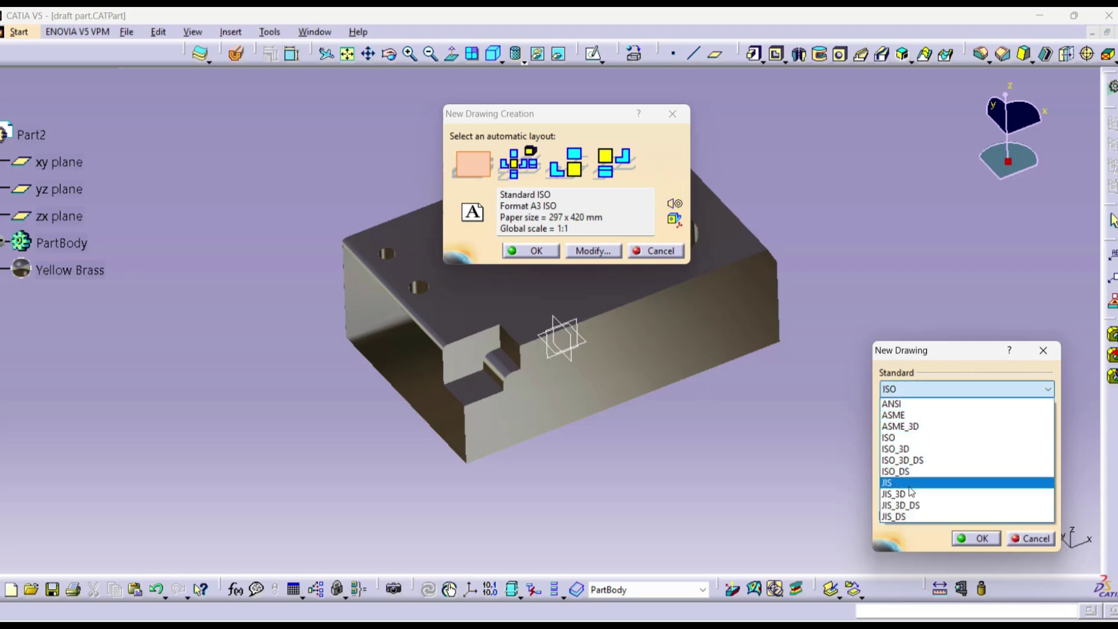
pyautogui.click(936, 437)
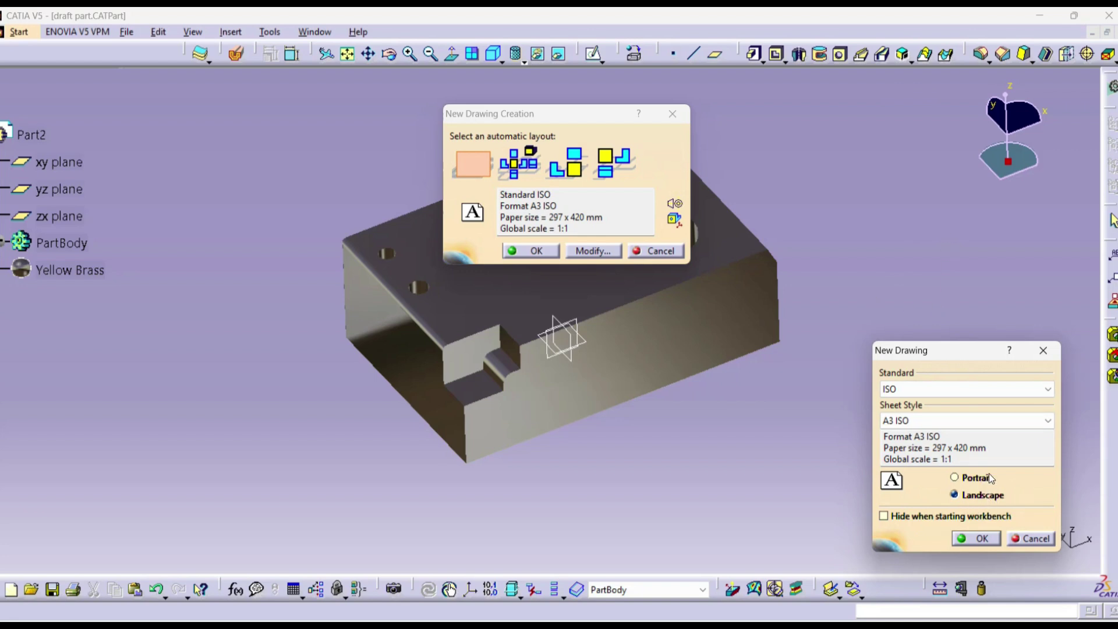
pyautogui.click(978, 539)
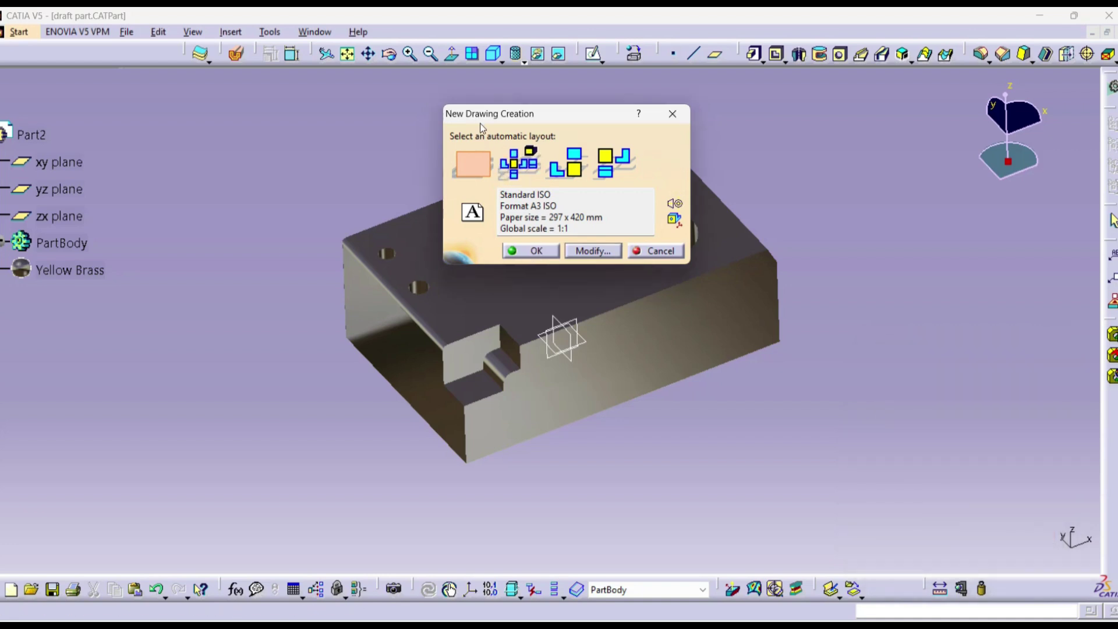
pyautogui.click(541, 252)
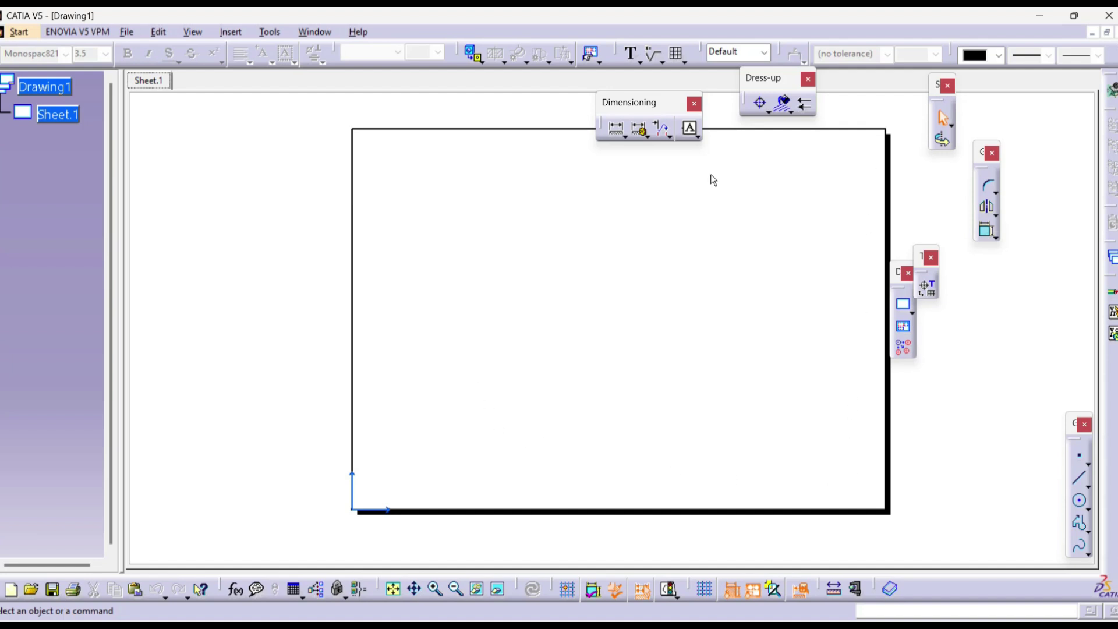
pyautogui.moveTo(653, 97); pyautogui.dragTo(542, 78)
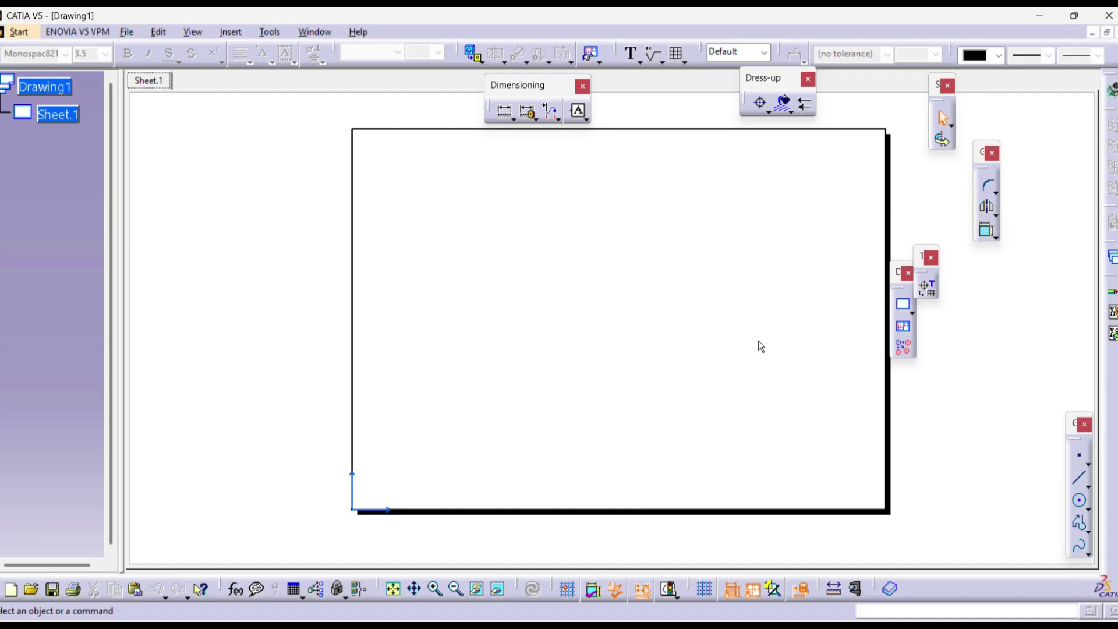
# Step: Switch Drawing1 to editing the sheet background via the Edit menu
pyautogui.hotkey('alt', 'e')
pyautogui.press('Escape')
pyautogui.click(159, 32)
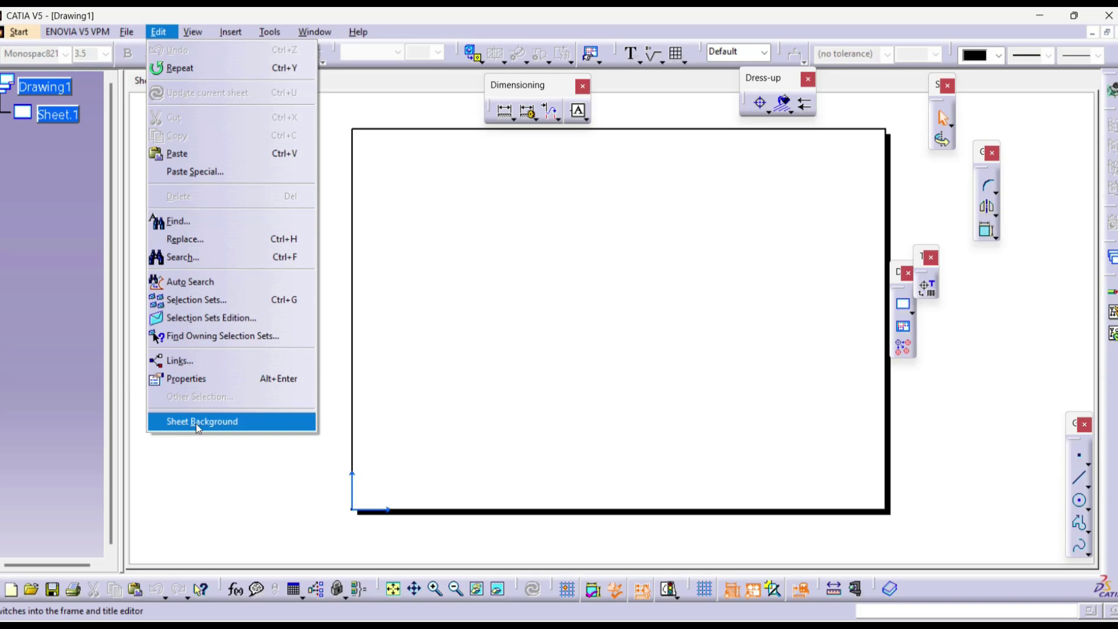
pyautogui.click(225, 426)
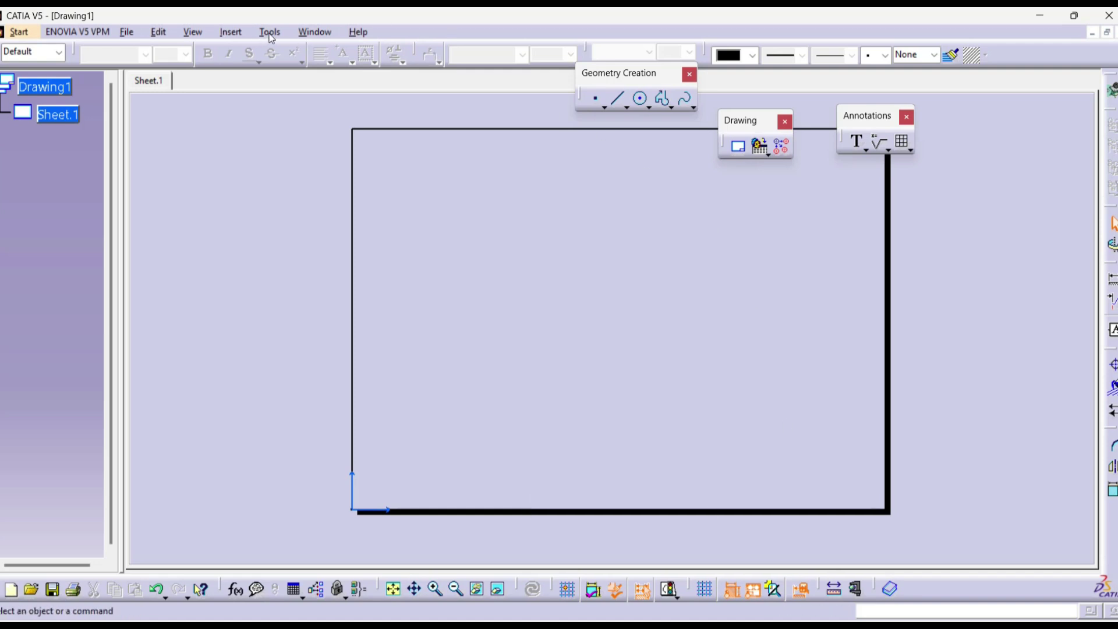
# Step: Browse the Insert > Drawing menu for the frame and title block command without choosing
pyautogui.click(230, 32)
pyautogui.moveTo(280, 76)
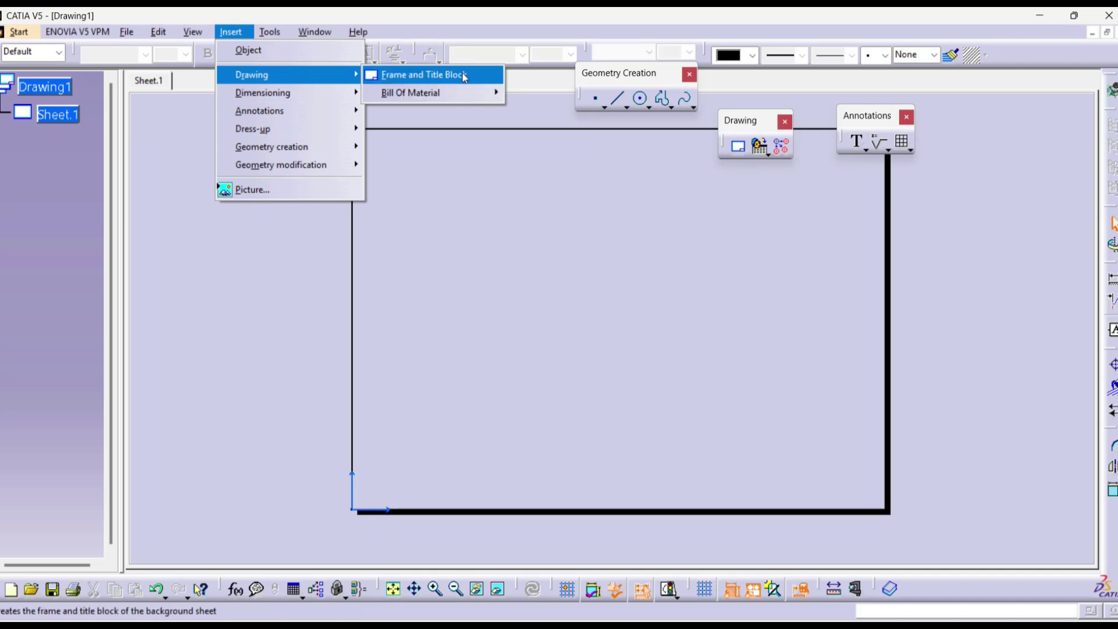
pyautogui.click(868, 196)
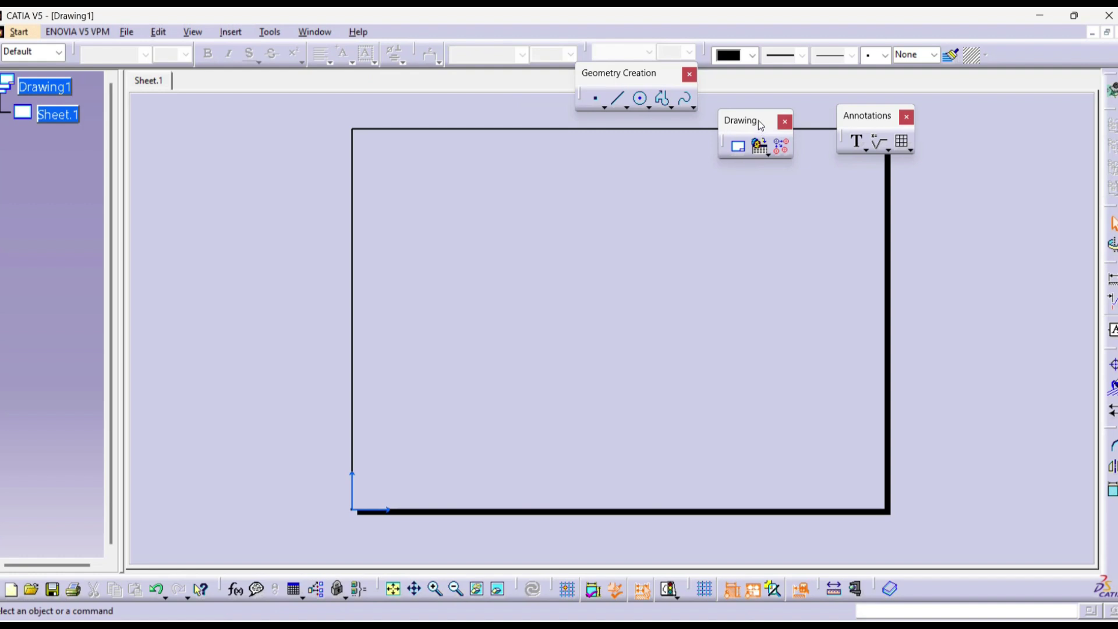
# Step: Dock the floating Drawing and frame/title block toolbars into the top row, then list Insert > Drawing commands
pyautogui.moveTo(758, 120)
pyautogui.mouseDown()
pyautogui.moveTo(690, 149)
pyautogui.moveTo(1109, 215)
pyautogui.mouseUp()
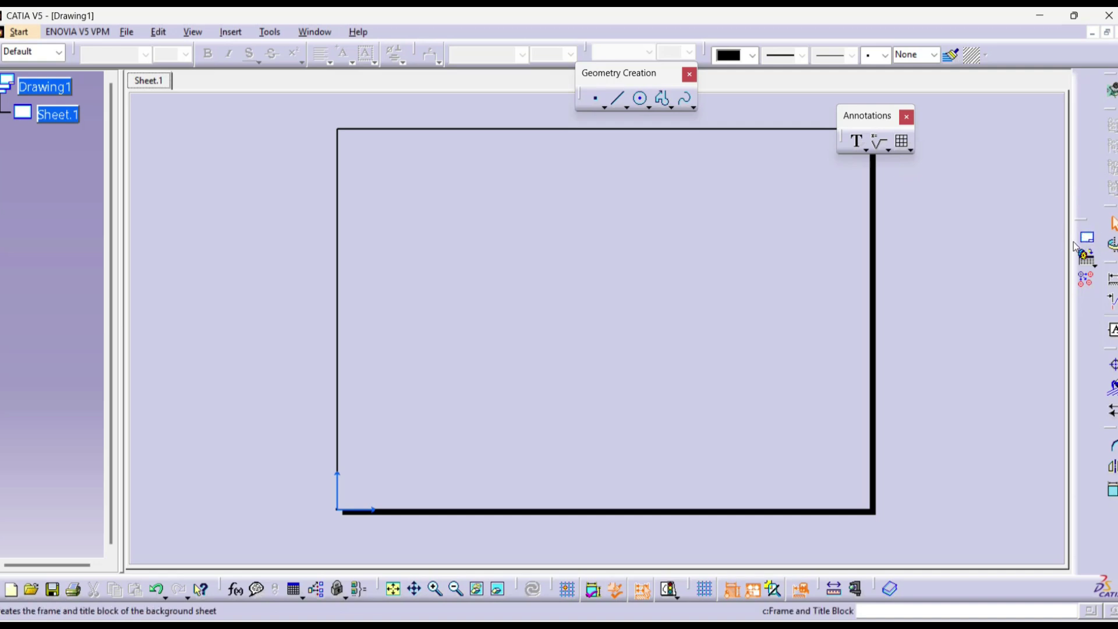
pyautogui.moveTo(1086, 225); pyautogui.dragTo(475, 52)
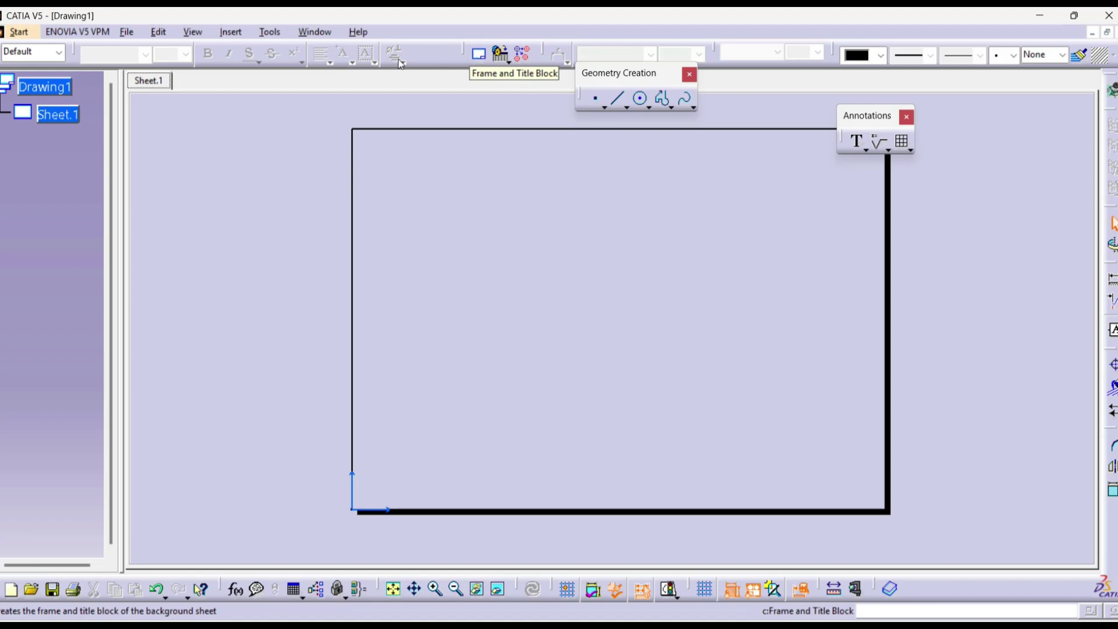
pyautogui.click(243, 32)
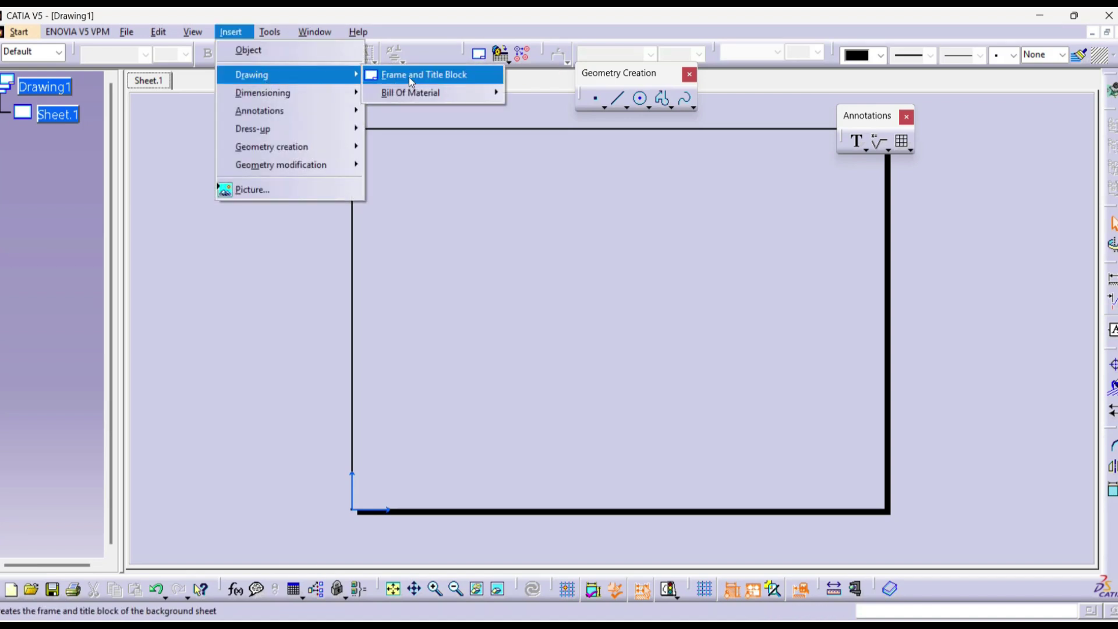
# Step: Create a frame and title block on the sheet background using the Drawing Titleblock Sample 1 style
pyautogui.click(460, 78)
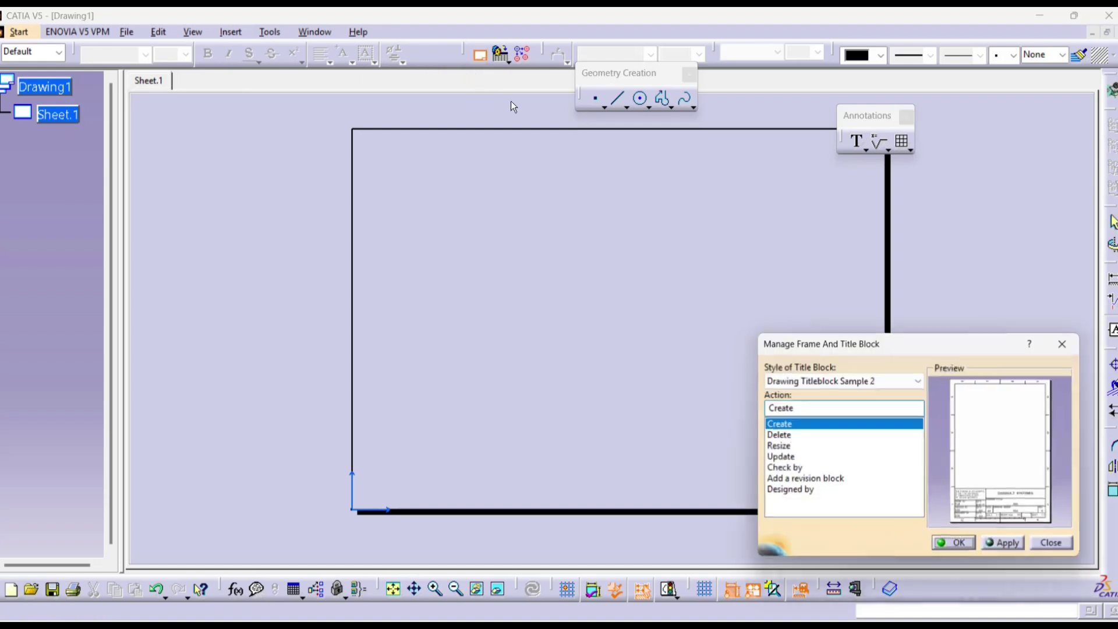
pyautogui.click(781, 430)
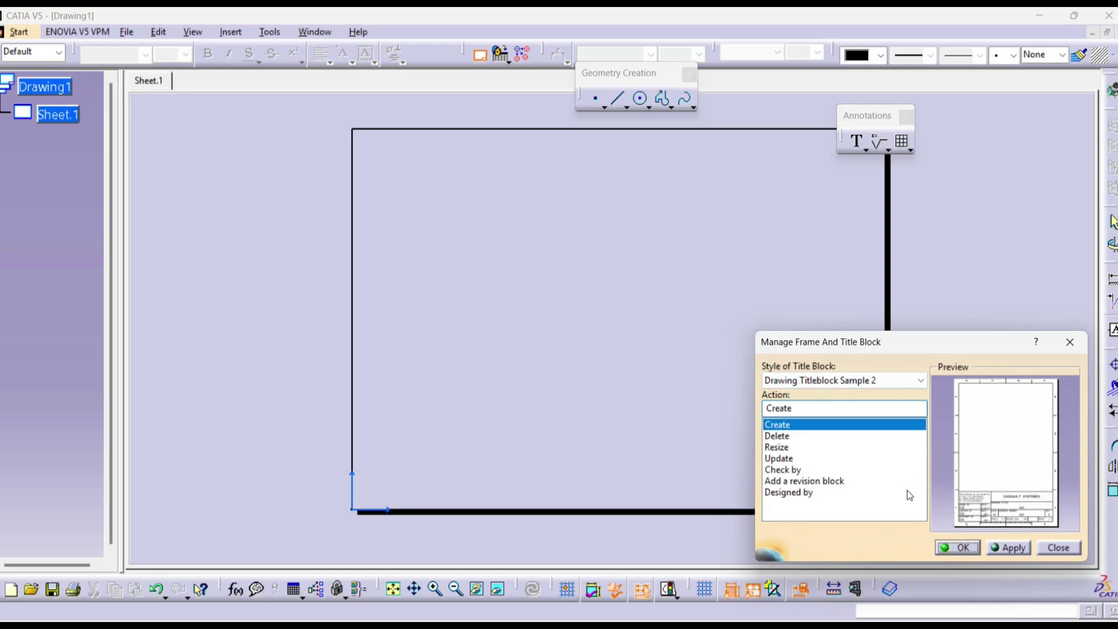
pyautogui.click(901, 382)
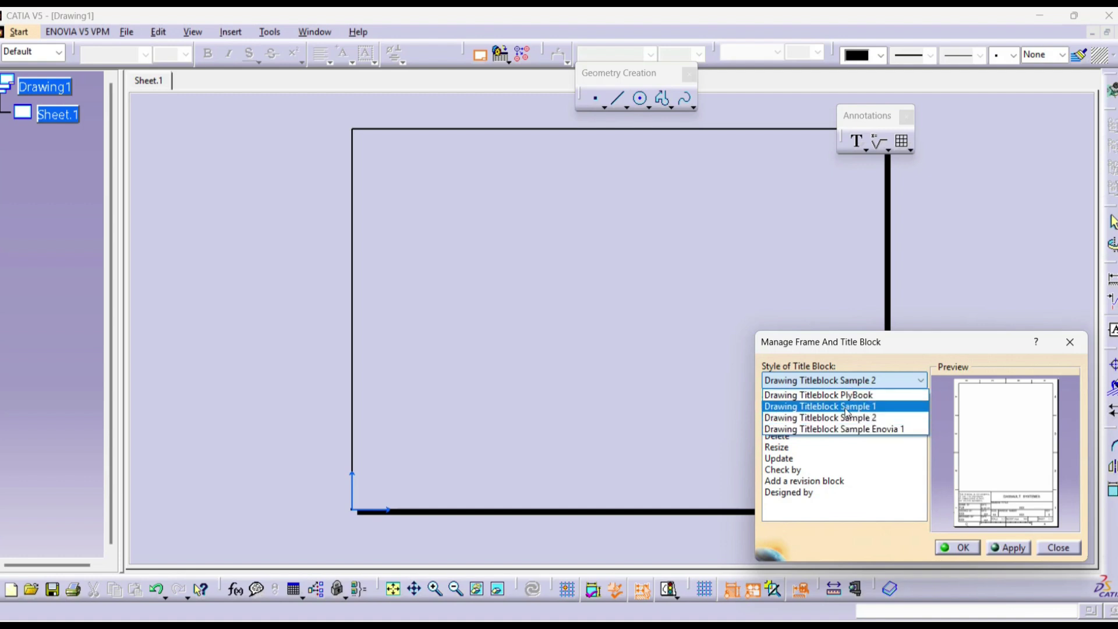
pyautogui.click(864, 407)
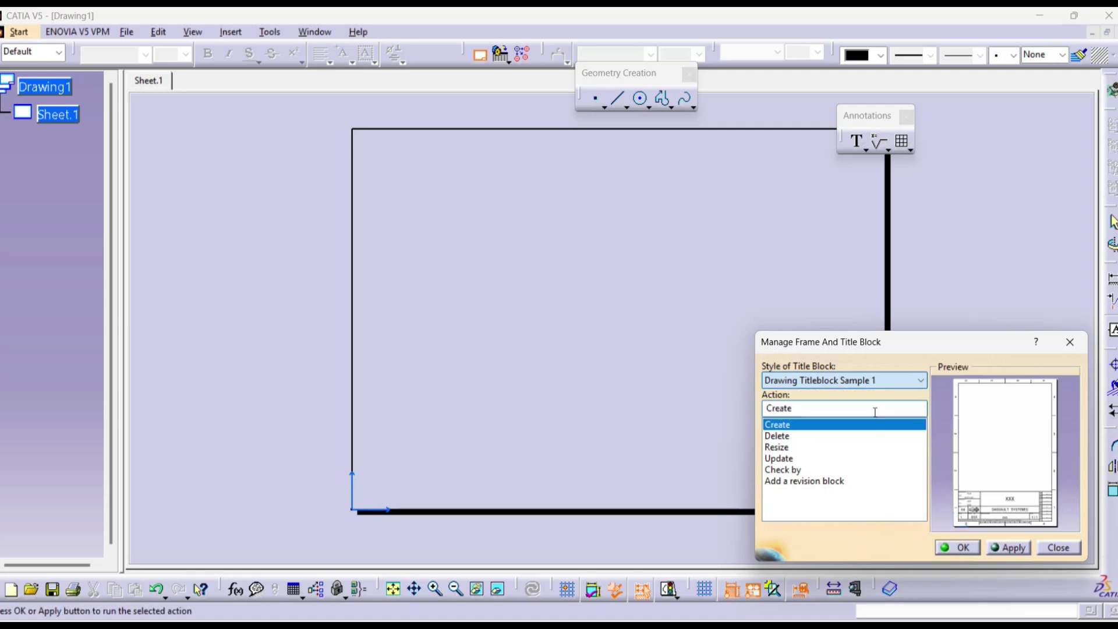
pyautogui.click(958, 547)
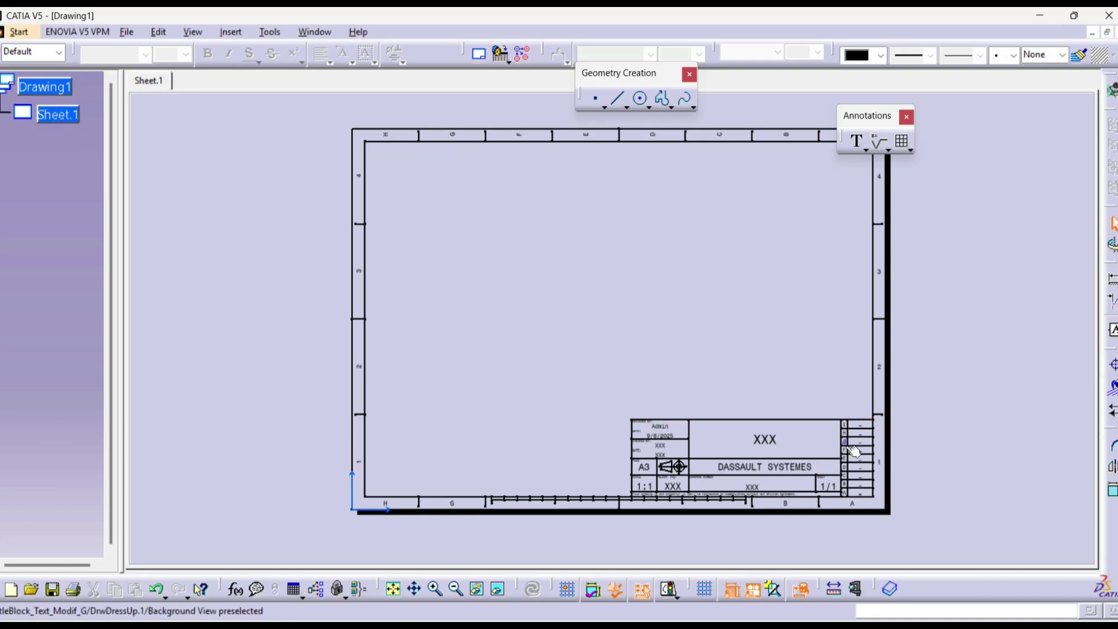
pyautogui.moveTo(808, 517)
pyautogui.mouseDown(button='middle')
pyautogui.moveTo(808, 473)
pyautogui.moveTo(700, 347)
pyautogui.moveTo(719, 229)
pyautogui.moveTo(696, 169)
pyautogui.mouseUp(button='middle')
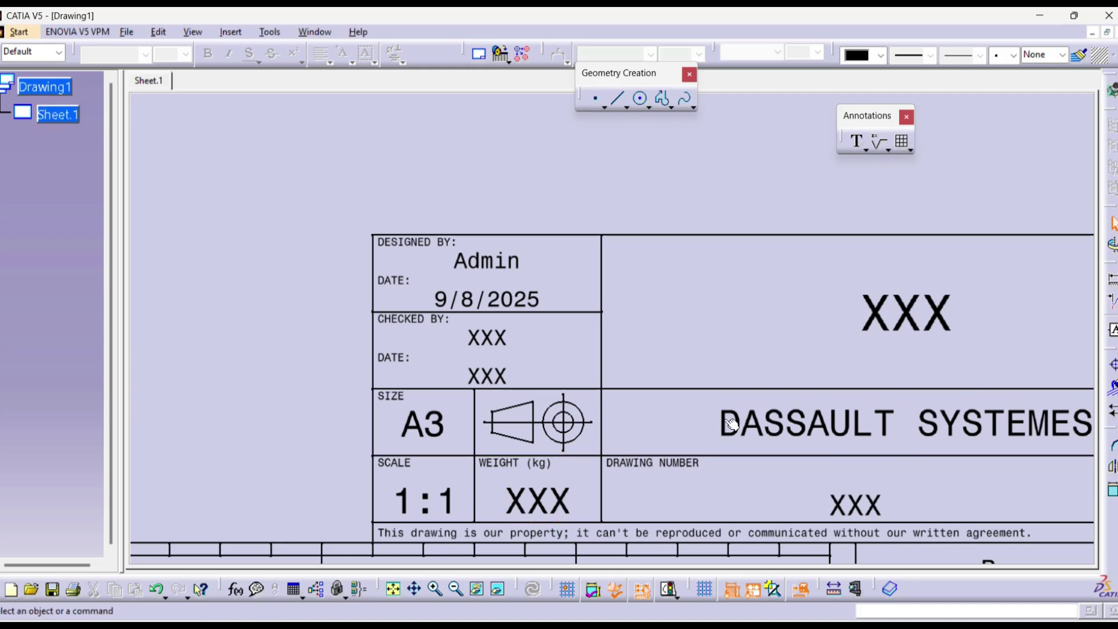
pyautogui.keyDown('ctrl'); pyautogui.moveTo(656, 445); pyautogui.dragTo(722, 339, button='middle'); pyautogui.keyUp('ctrl')
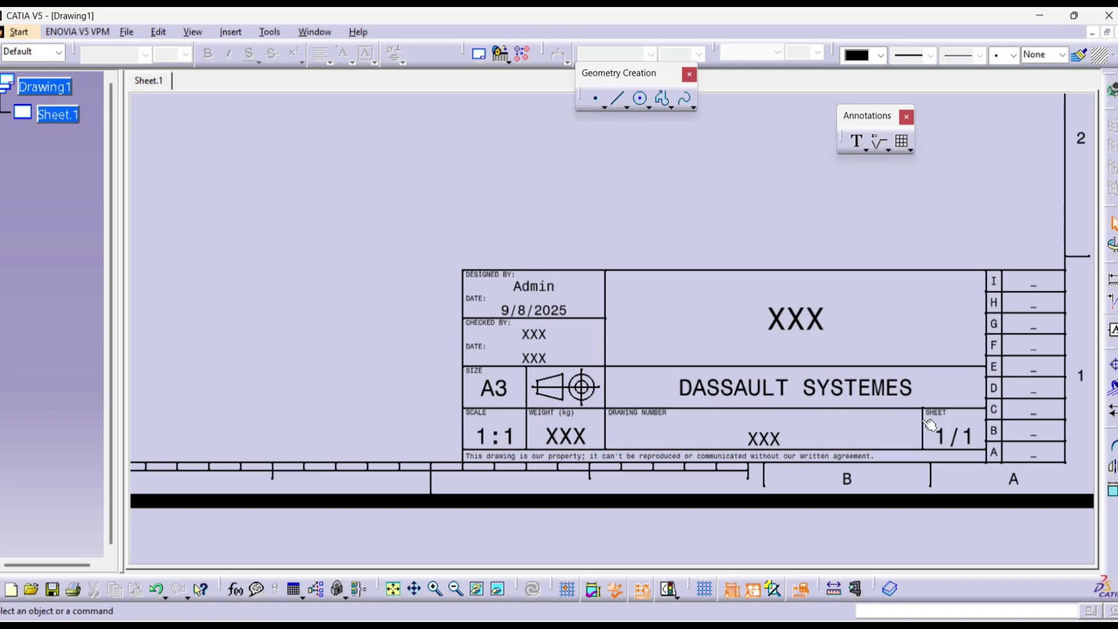
pyautogui.moveTo(848, 479)
pyautogui.keyDown('ctrl'); pyautogui.mouseDown(button='middle')
pyautogui.moveTo(851, 427)
pyautogui.moveTo(769, 437)
pyautogui.moveTo(773, 492)
pyautogui.mouseUp(button='middle'); pyautogui.keyUp('ctrl')
pyautogui.moveTo(778, 393); pyautogui.dragTo(804, 519, button='middle')
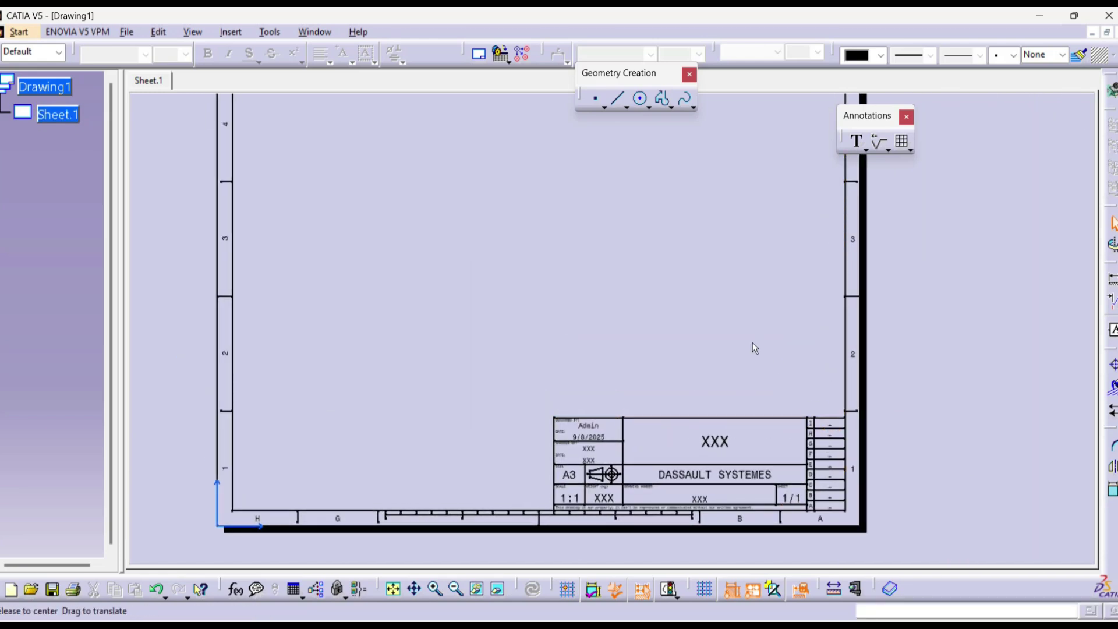
pyautogui.moveTo(752, 343)
pyautogui.keyDown('ctrl'); pyautogui.mouseDown(button='middle')
pyautogui.moveTo(763, 355)
pyautogui.moveTo(781, 312)
pyautogui.moveTo(806, 329)
pyautogui.mouseUp(button='middle'); pyautogui.keyUp('ctrl')
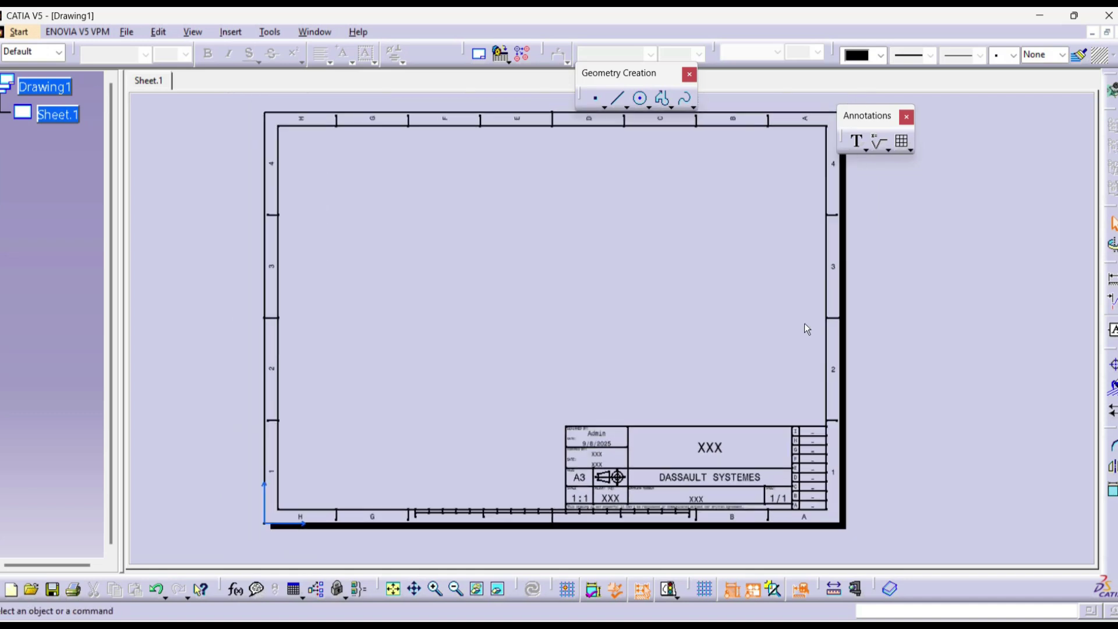
# Step: Delete the existing Drawing Titleblock Sample 1 frame and title block
pyautogui.click(479, 56)
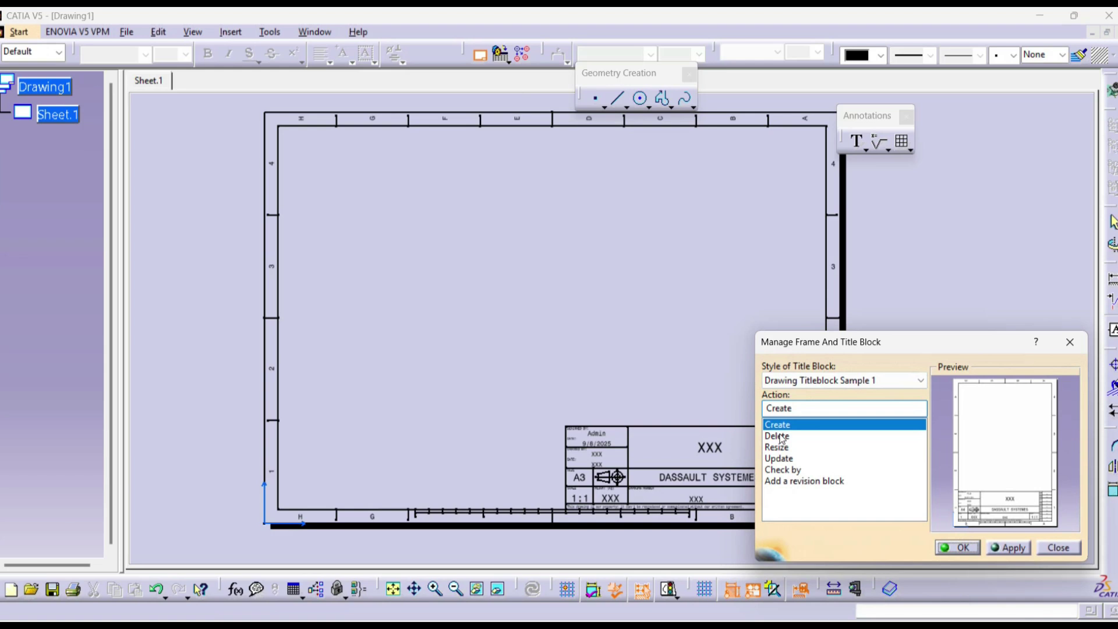
pyautogui.click(780, 436)
pyautogui.click(1009, 548)
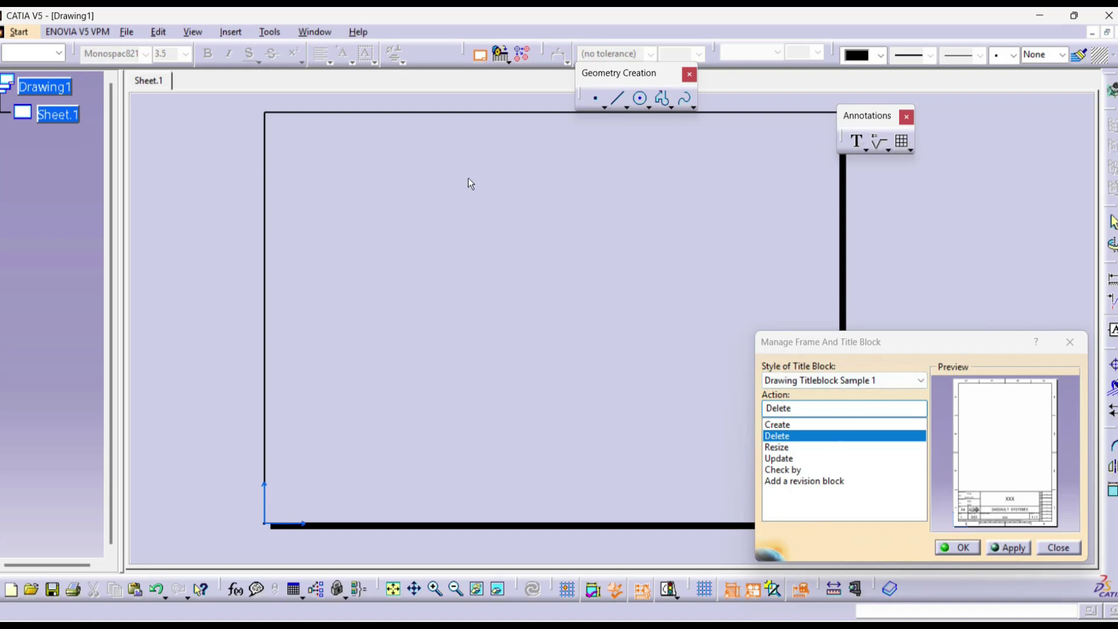
# Step: Create a Drawing Titleblock Sample 2 frame and title block, then close the manager
pyautogui.click(787, 425)
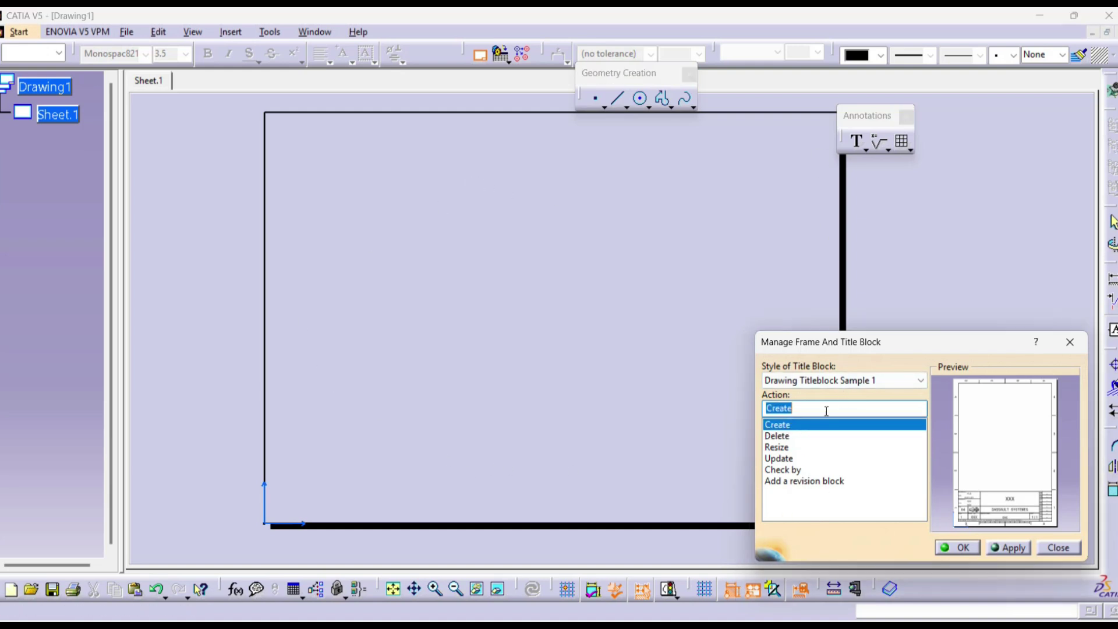
pyautogui.click(839, 381)
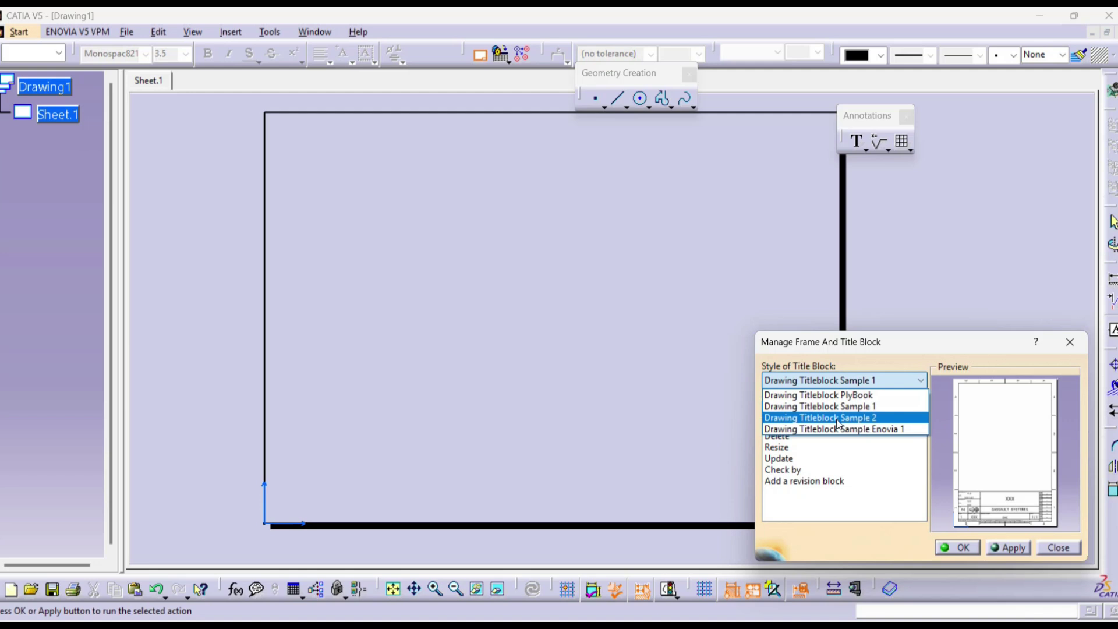
pyautogui.click(837, 418)
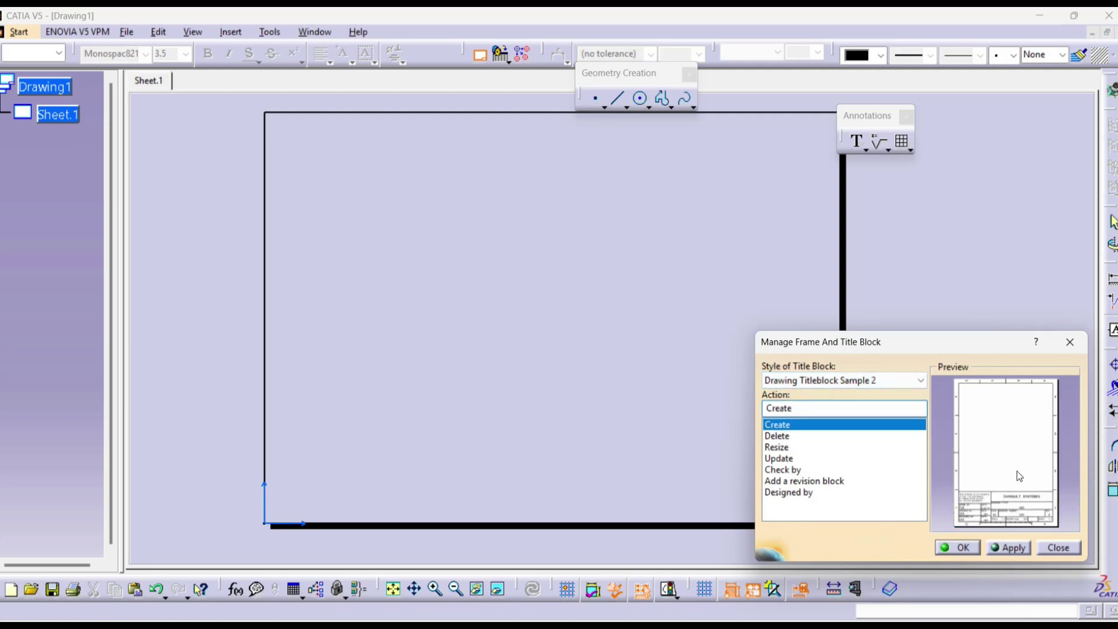
pyautogui.click(1011, 547)
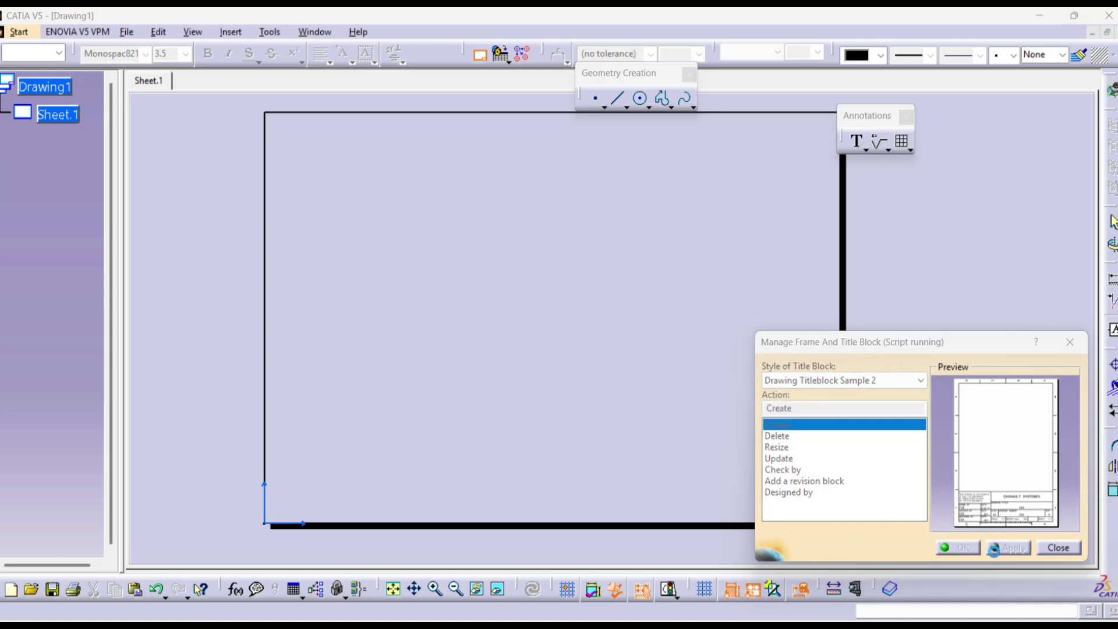
pyautogui.click(969, 548)
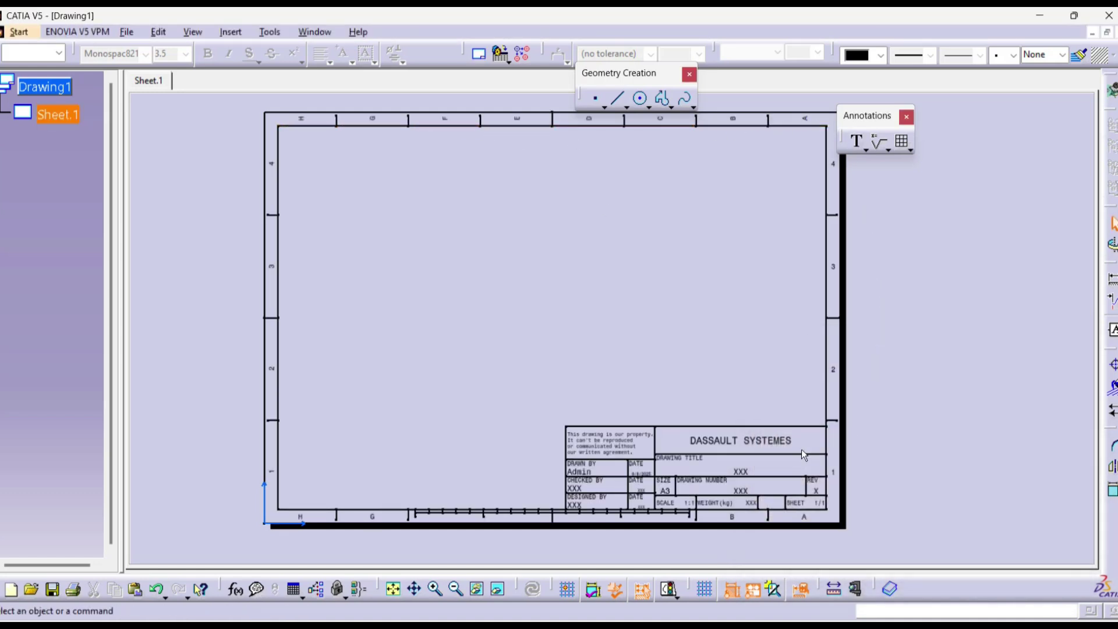
pyautogui.moveTo(368, 428); pyautogui.dragTo(814, 303, button='middle')
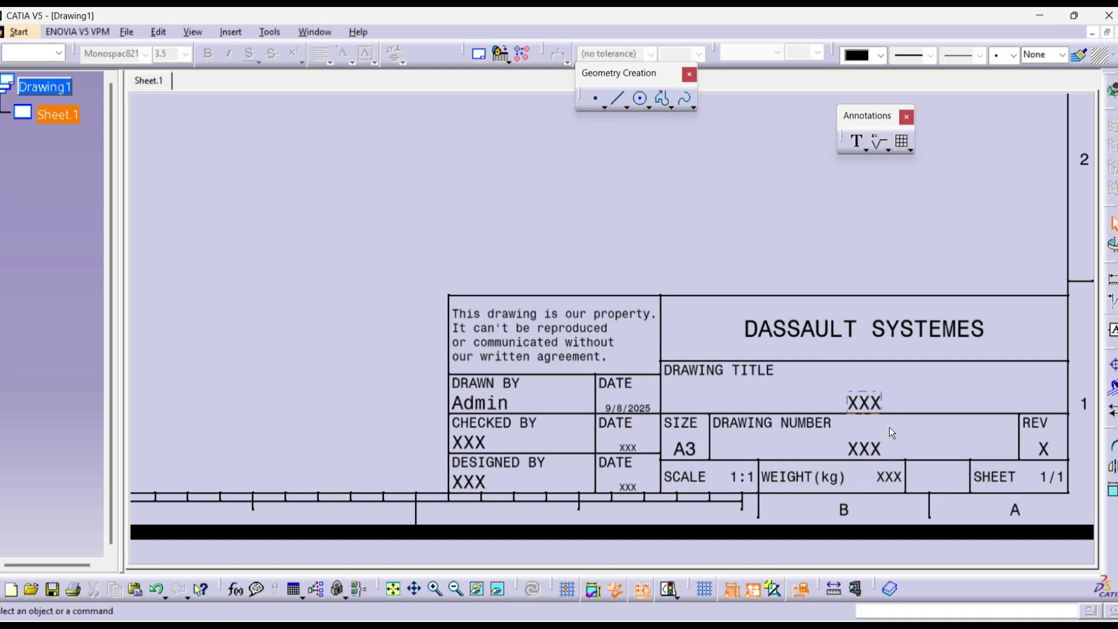
pyautogui.moveTo(728, 350); pyautogui.dragTo(768, 363, button='middle')
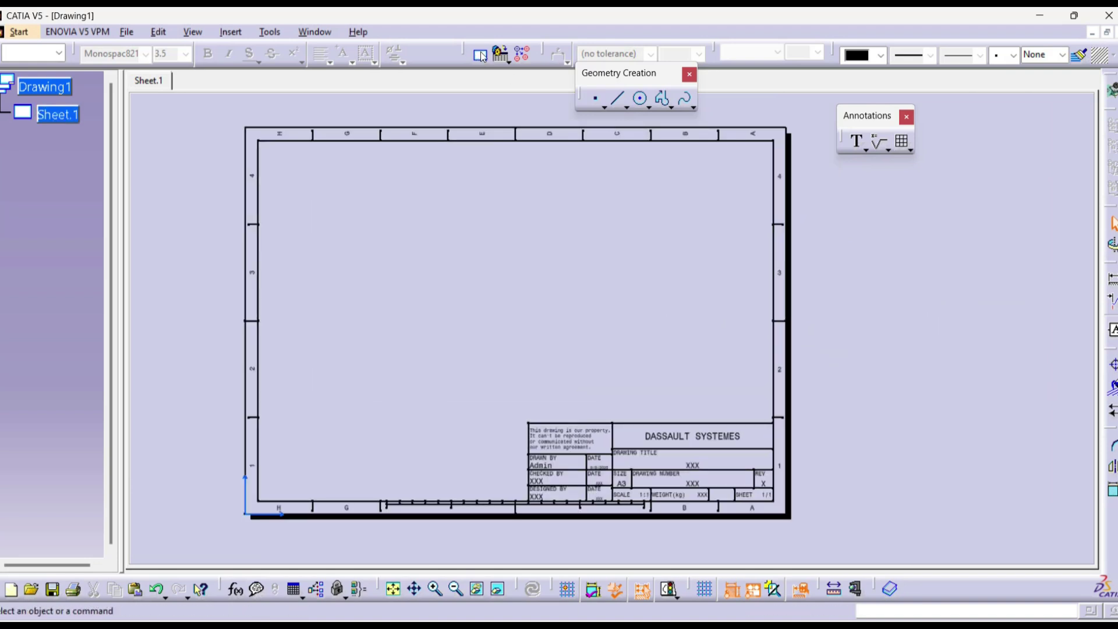
# Step: Resize the existing Sample 2 frame and title block to the A3 sheet in the frame manager
pyautogui.click(481, 55)
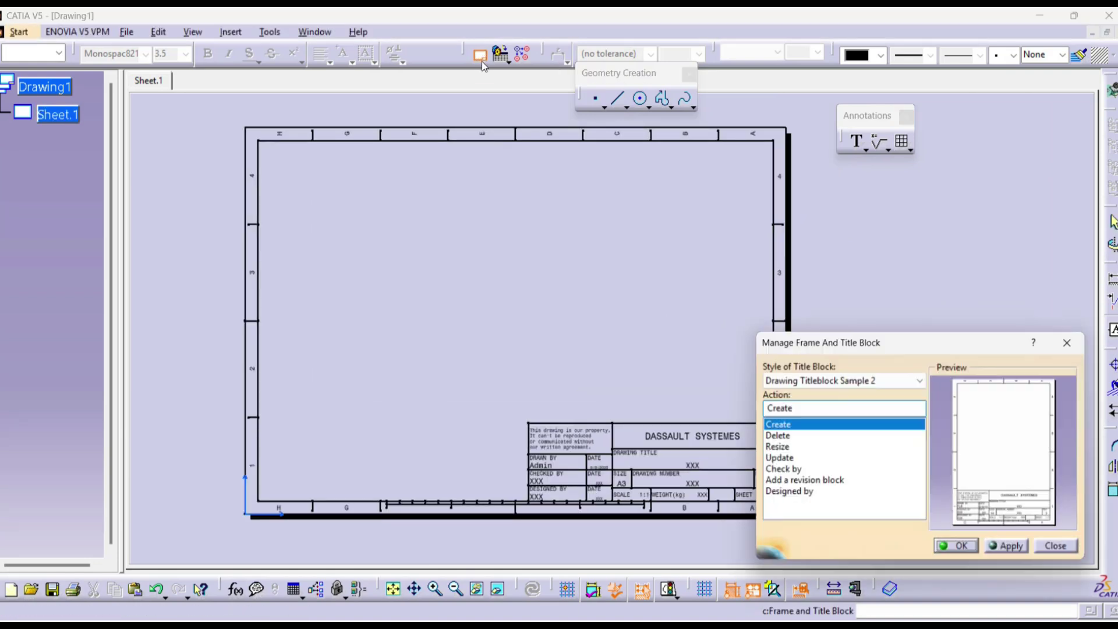
pyautogui.click(783, 449)
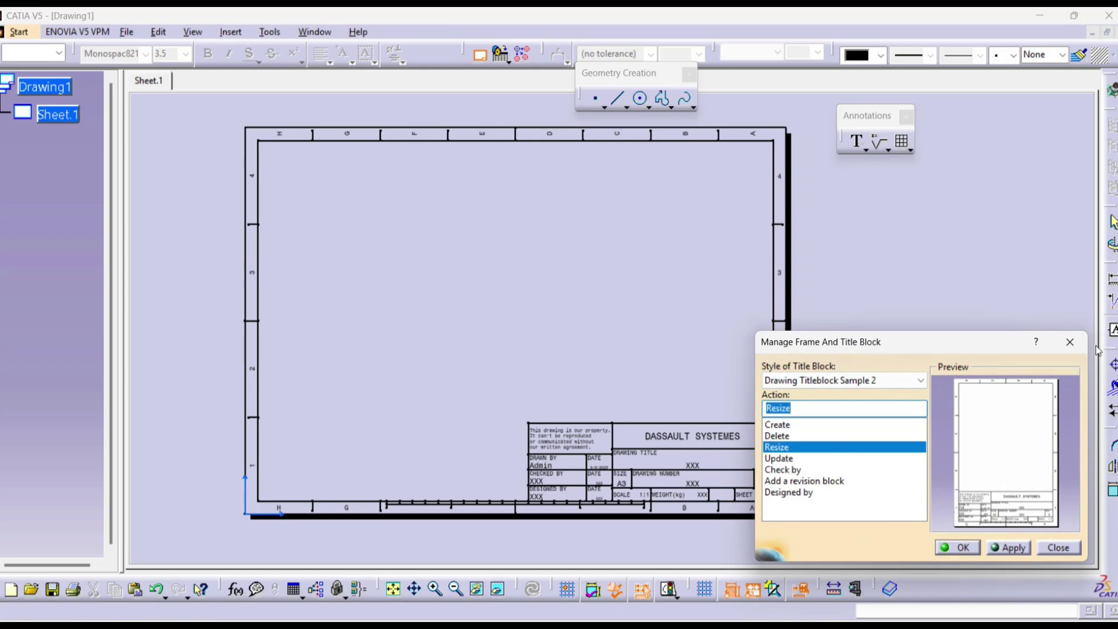
pyautogui.click(1070, 341)
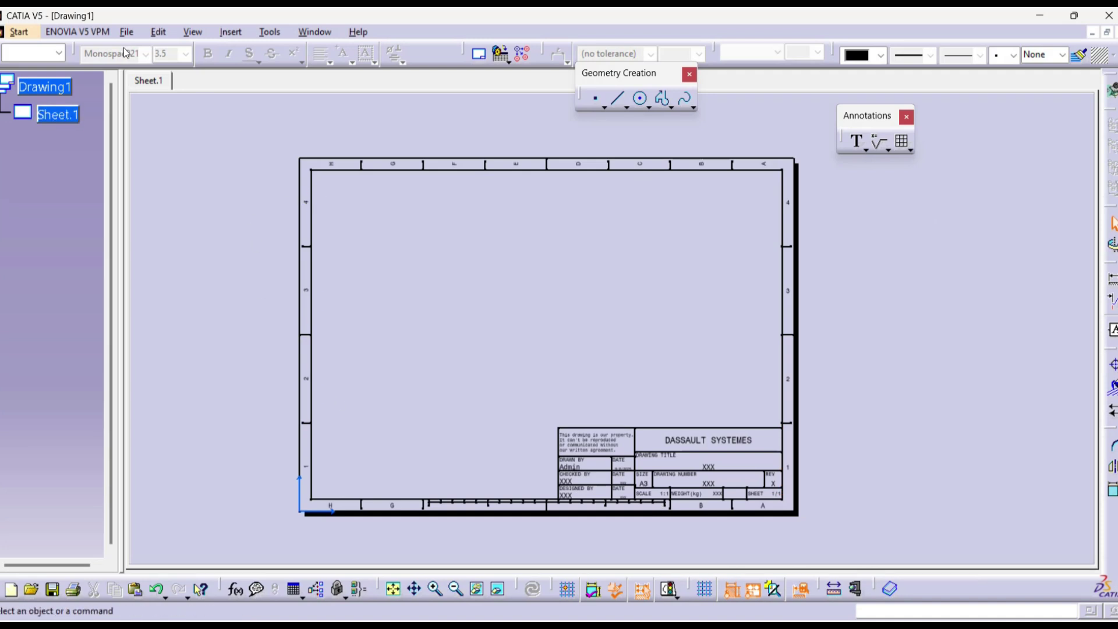
pyautogui.click(159, 32)
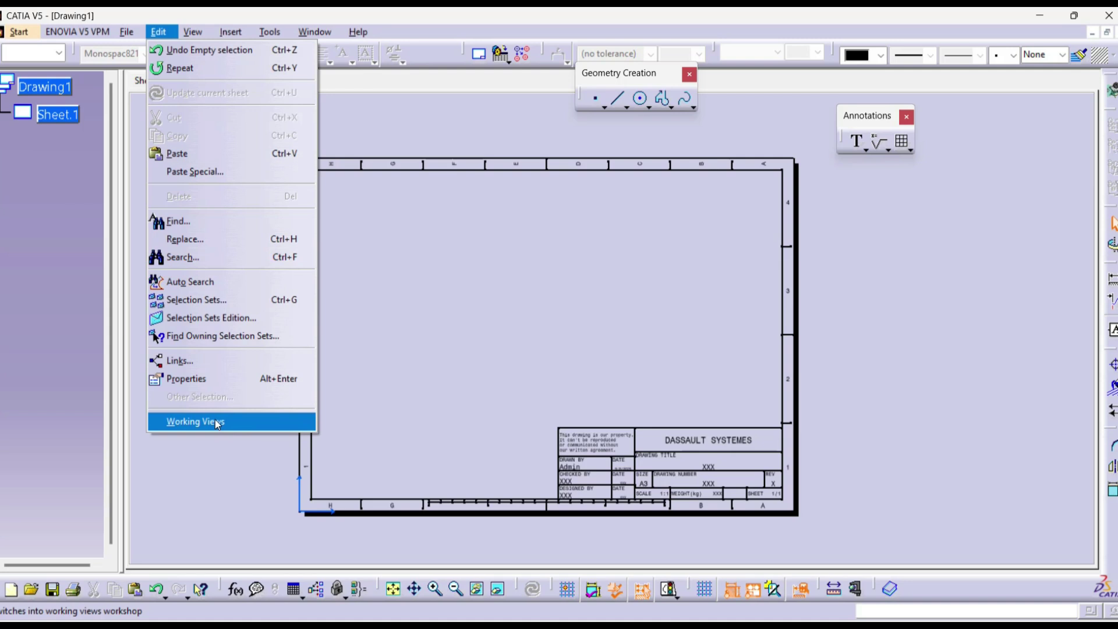
# Step: Return to Working Views and zoom out to fit the whole A3 sheet and its frame
pyautogui.click(197, 418)
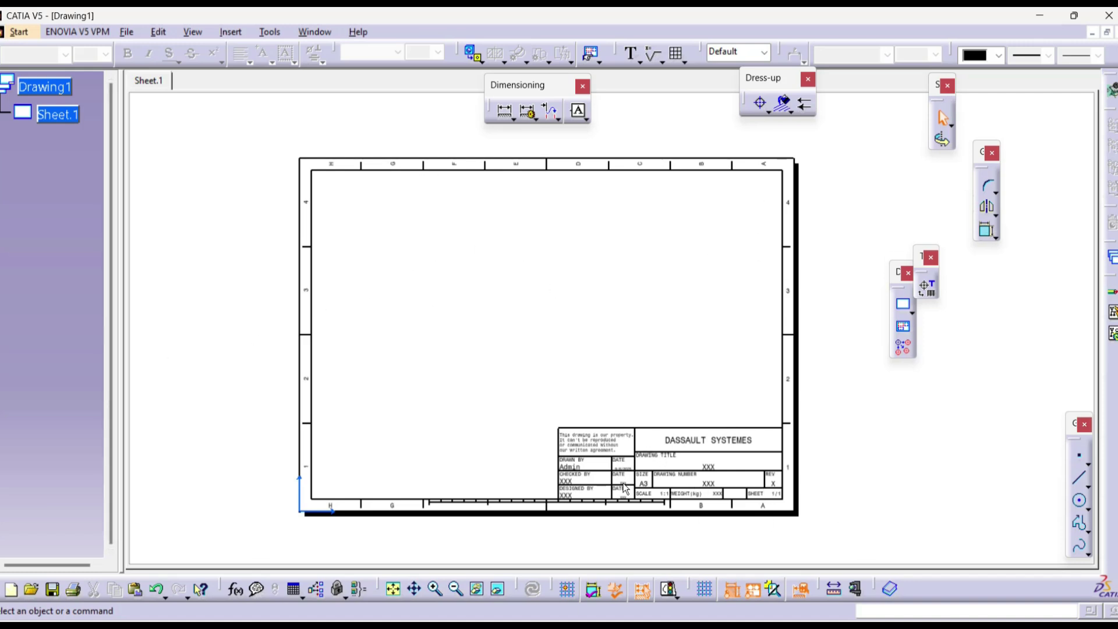
pyautogui.scroll(5, 647, 492)
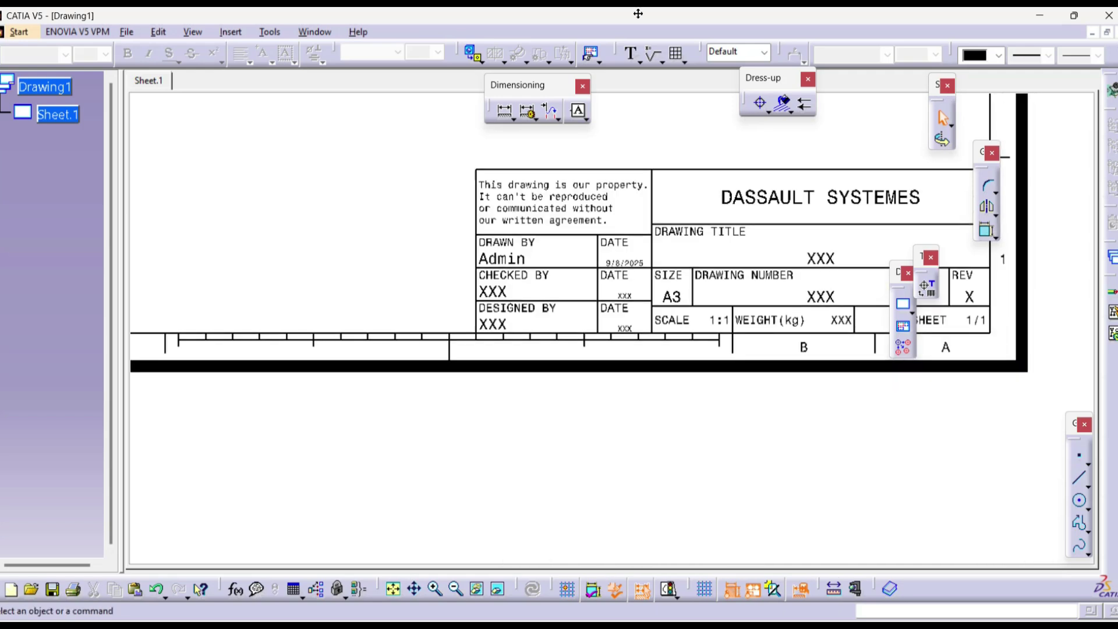
pyautogui.moveTo(633, 231); pyautogui.dragTo(646, 326, button='middle')
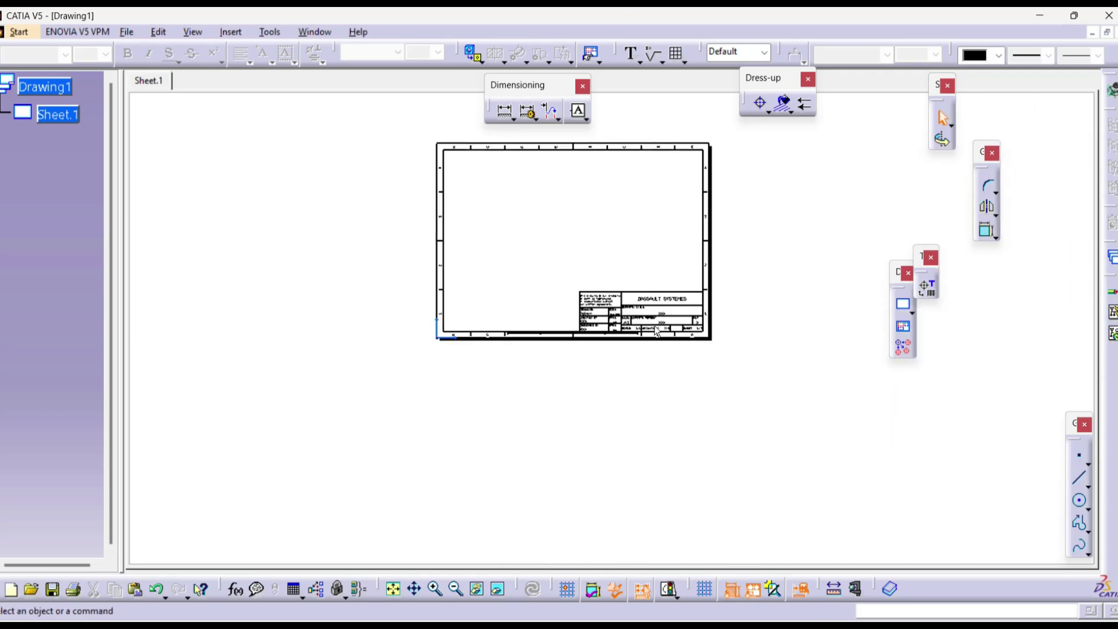
pyautogui.moveTo(675, 276)
pyautogui.mouseDown(button='middle')
pyautogui.moveTo(667, 343)
pyautogui.moveTo(677, 293)
pyautogui.mouseUp(button='middle')
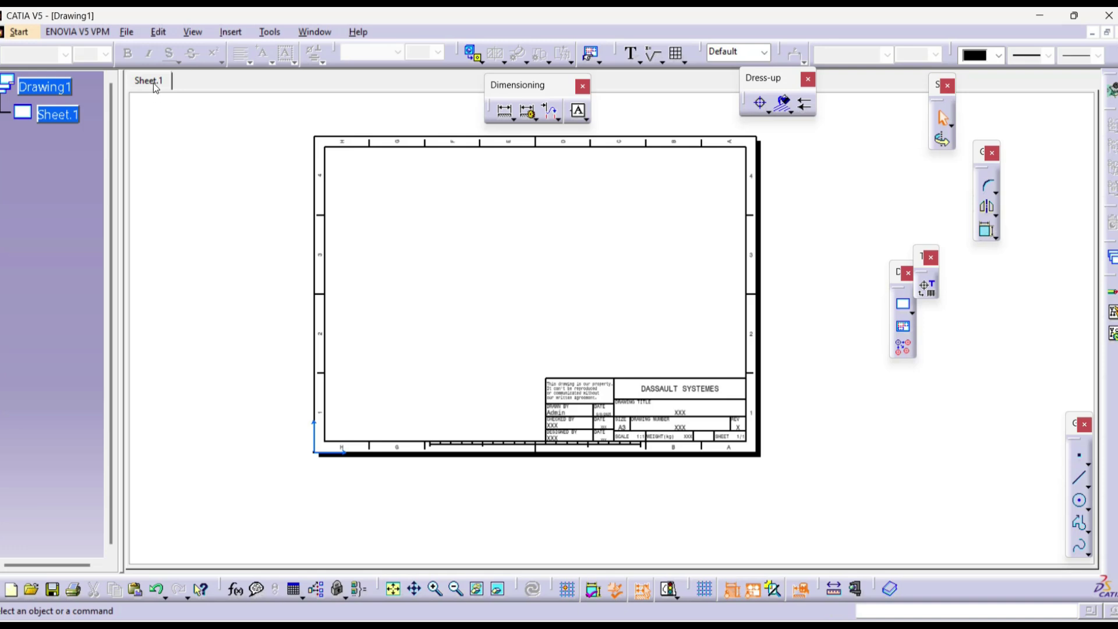
# Step: Change Sheet.1's format to A4 ISO in its properties, then zoom out to view it
pyautogui.rightClick(60, 116)
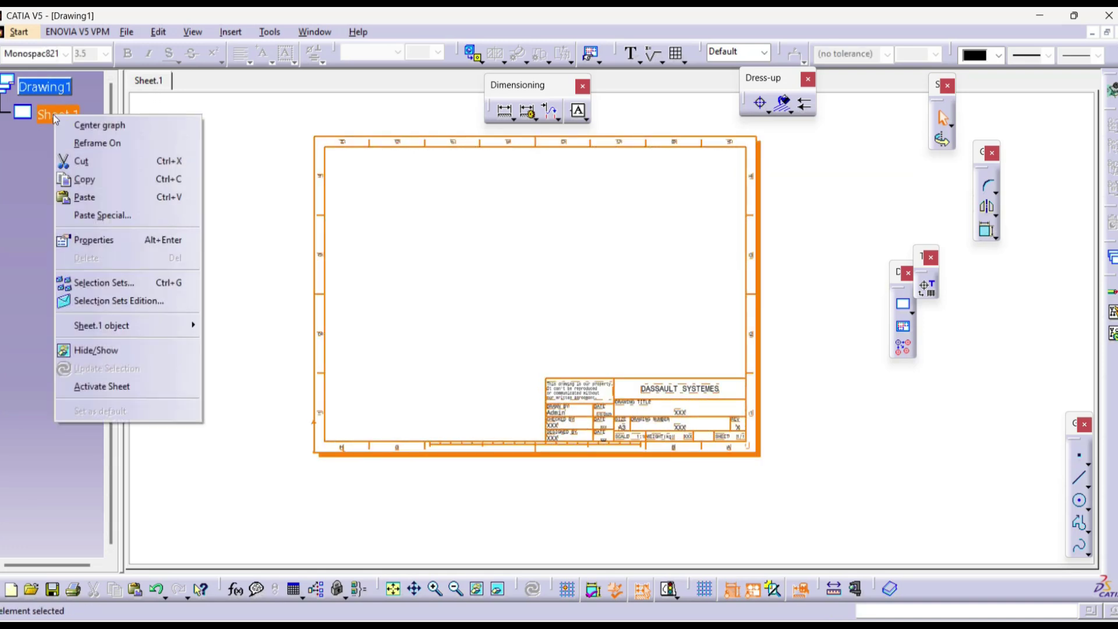
pyautogui.click(97, 245)
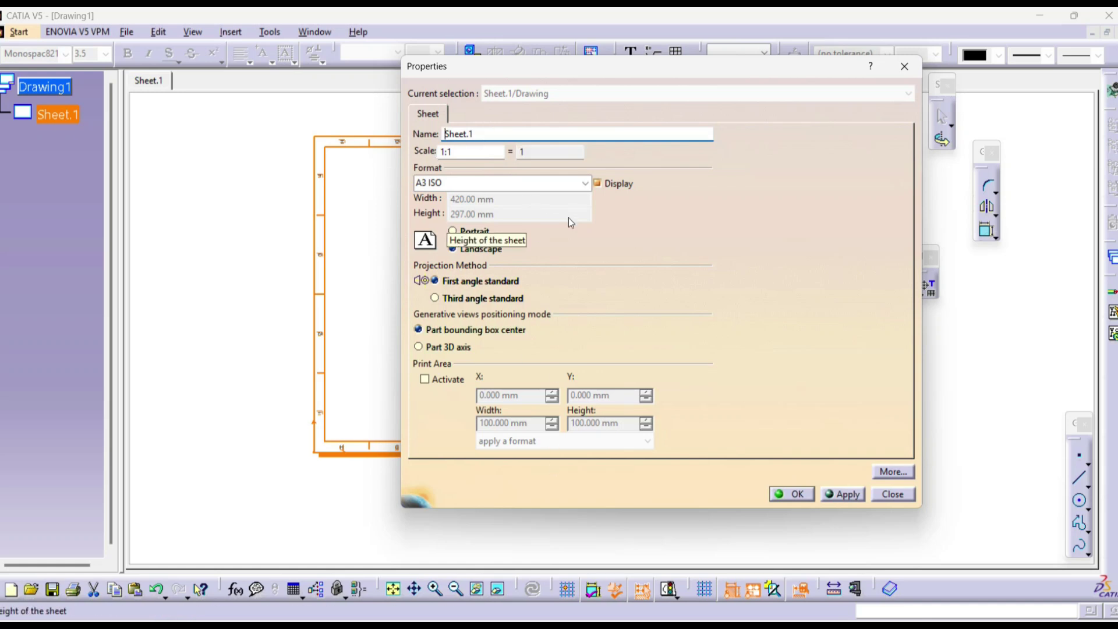
pyautogui.click(585, 183)
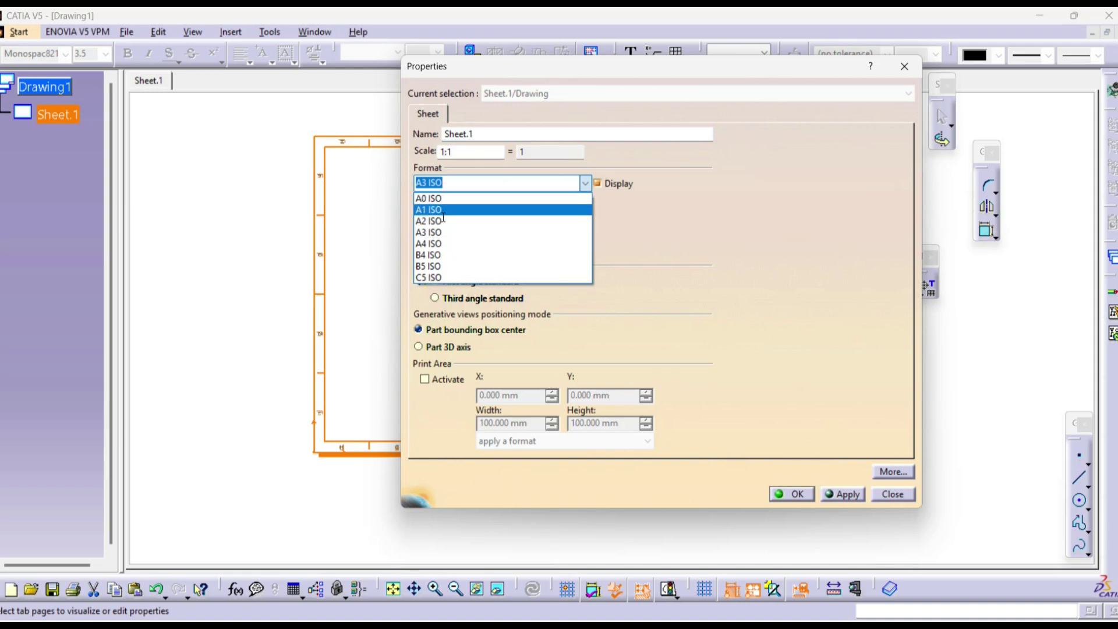
pyautogui.click(468, 243)
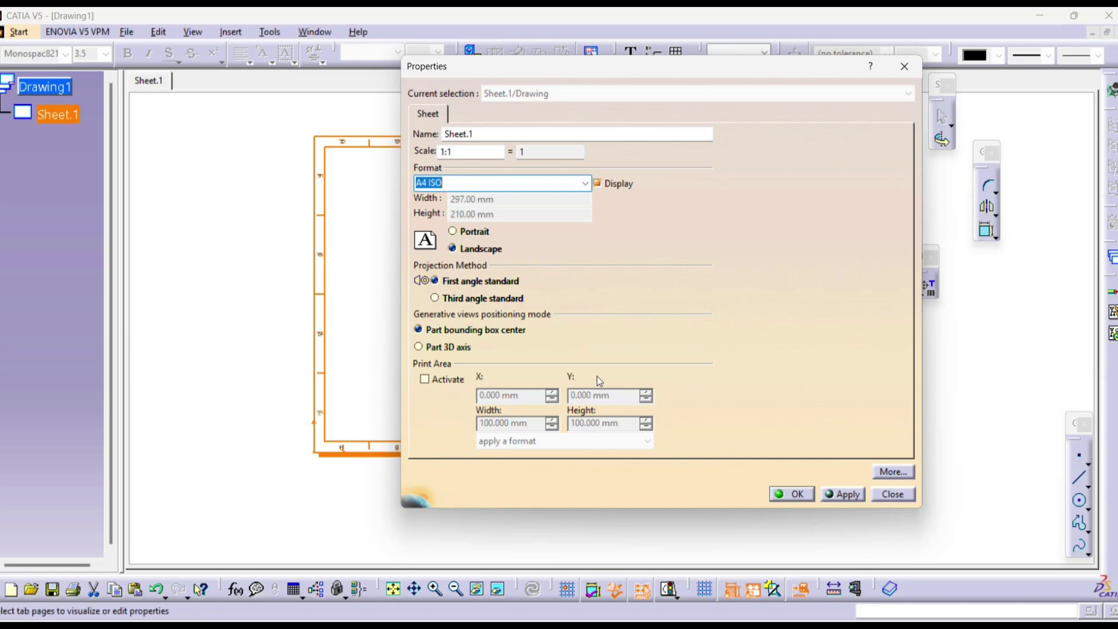
pyautogui.click(848, 495)
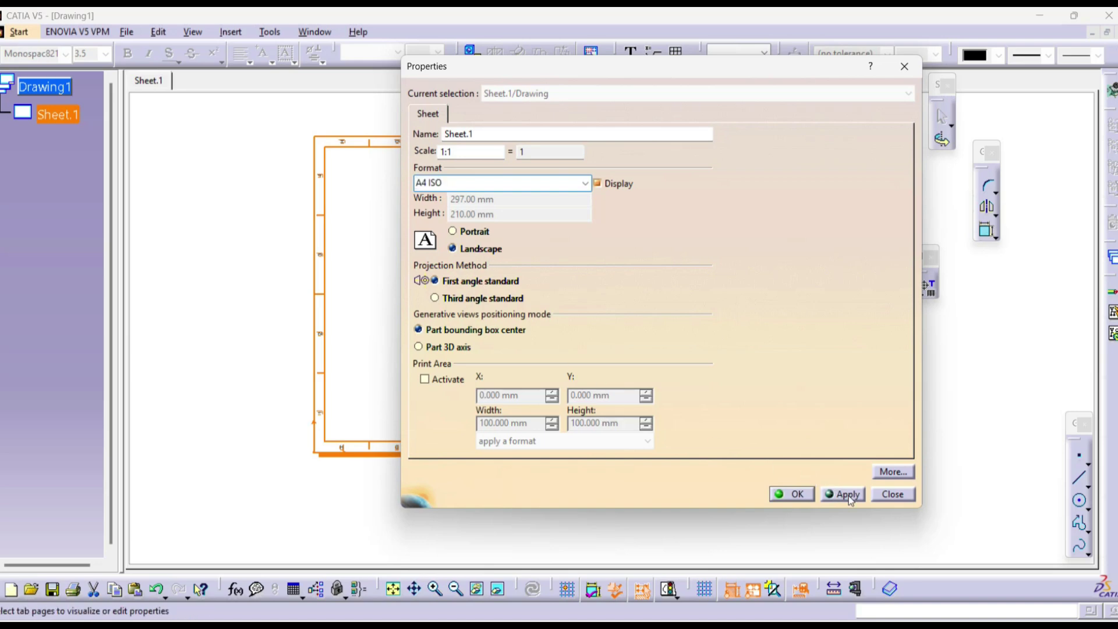
pyautogui.click(802, 495)
pyautogui.moveTo(861, 358)
pyautogui.mouseDown(button='middle')
pyautogui.moveTo(754, 235)
pyautogui.moveTo(638, 361)
pyautogui.mouseUp(button='middle')
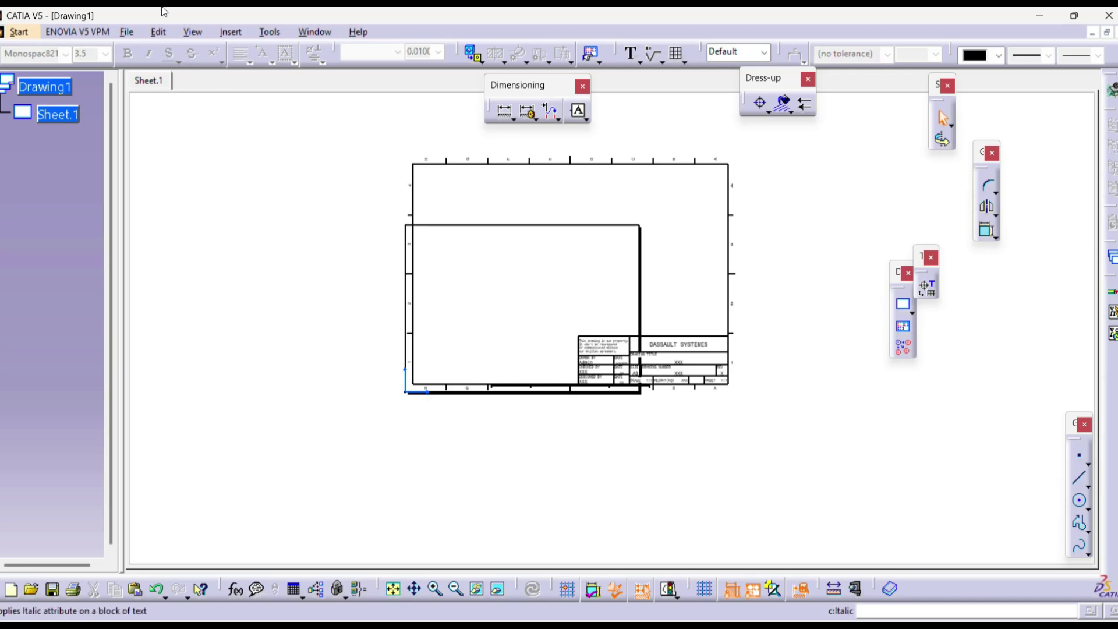
# Step: Switch to editing the sheet background and zoom in on the sheet
pyautogui.click(158, 31)
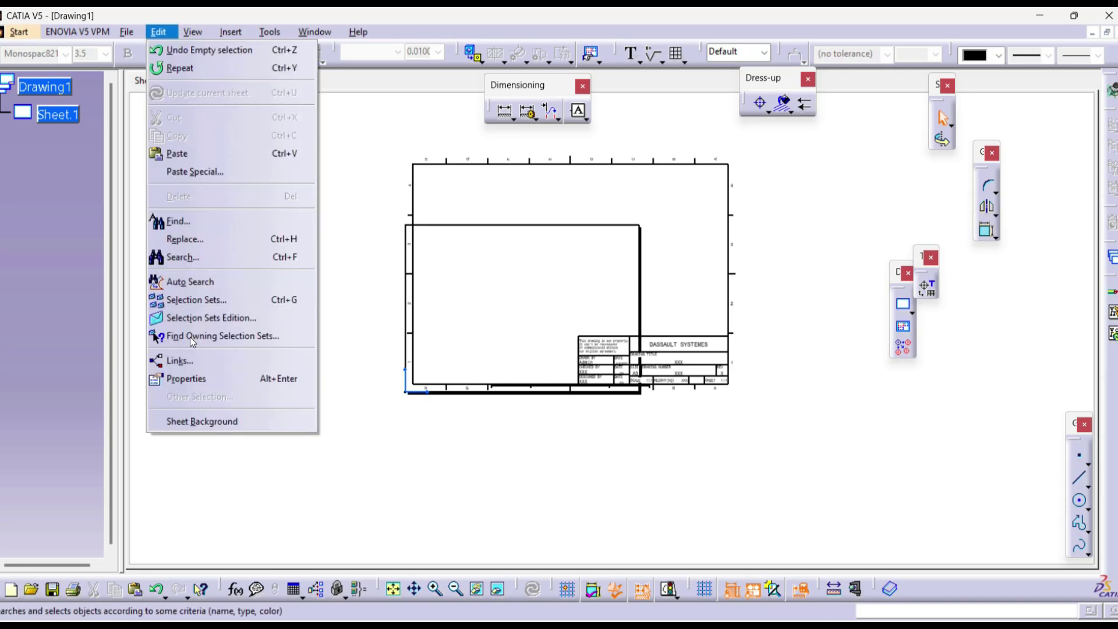
pyautogui.click(211, 421)
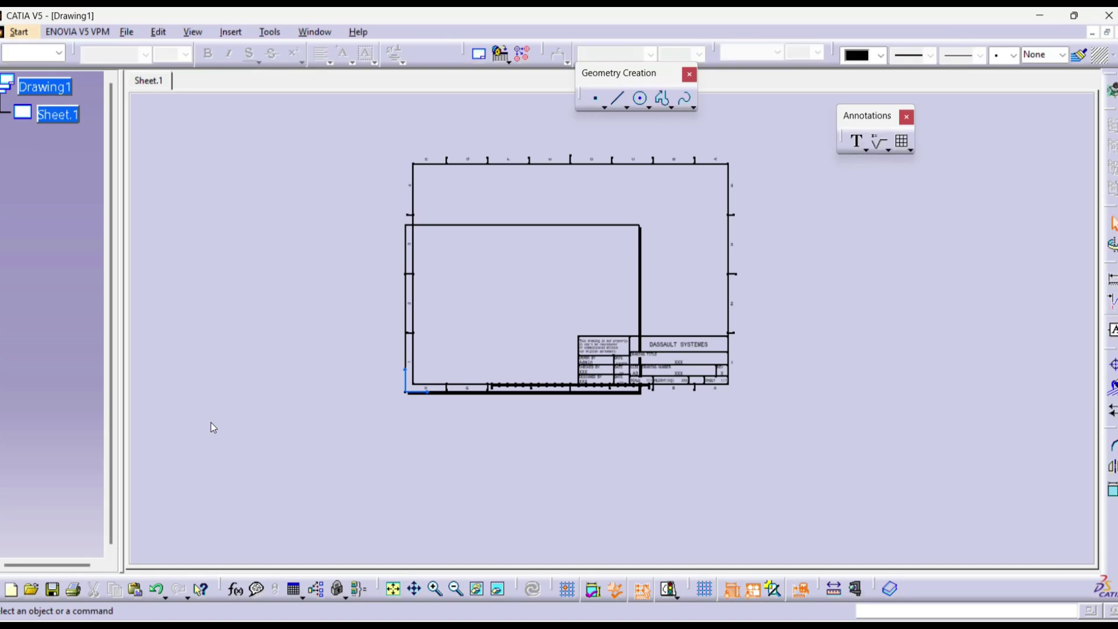
pyautogui.moveTo(631, 303); pyautogui.dragTo(617, 271, button='middle')
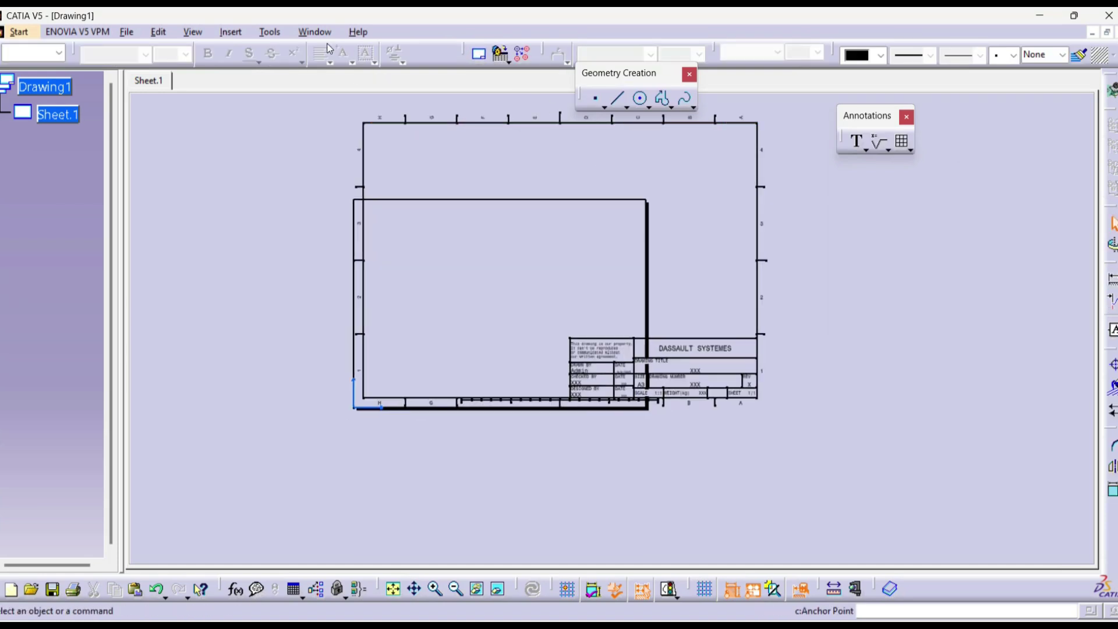
# Step: Resize the Sample 2 frame and title block to fit the A4 sheet, checking the title block
pyautogui.click(230, 33)
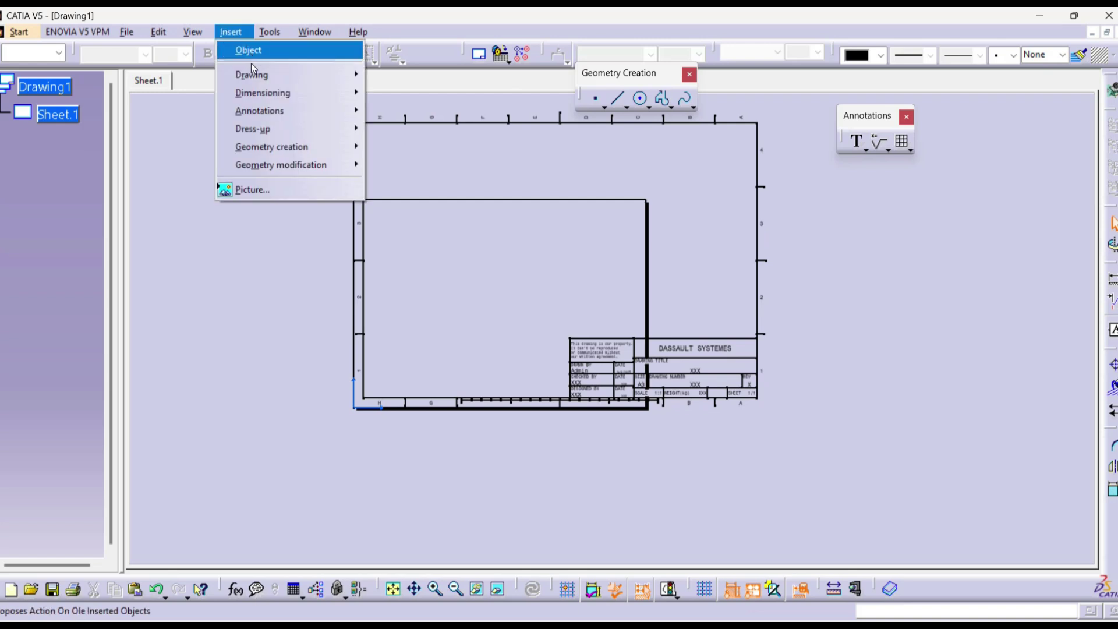
pyautogui.moveTo(273, 75)
pyautogui.click(456, 79)
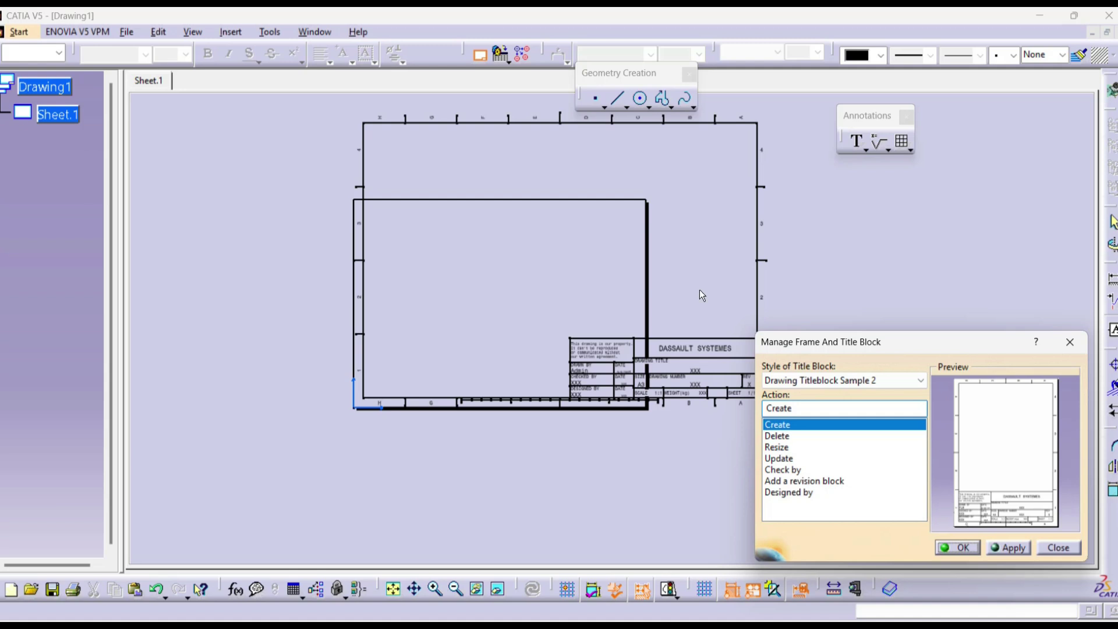
pyautogui.keyDown('ctrl'); pyautogui.moveTo(503, 147); pyautogui.dragTo(501, 170, button='middle'); pyautogui.keyUp('ctrl')
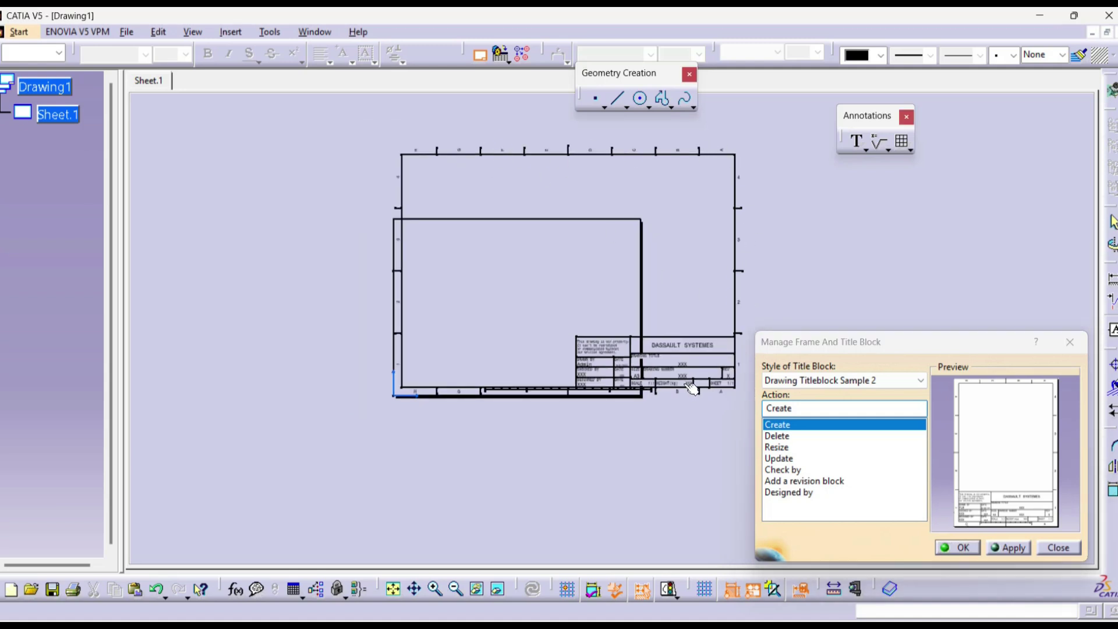
pyautogui.click(778, 447)
pyautogui.click(1007, 548)
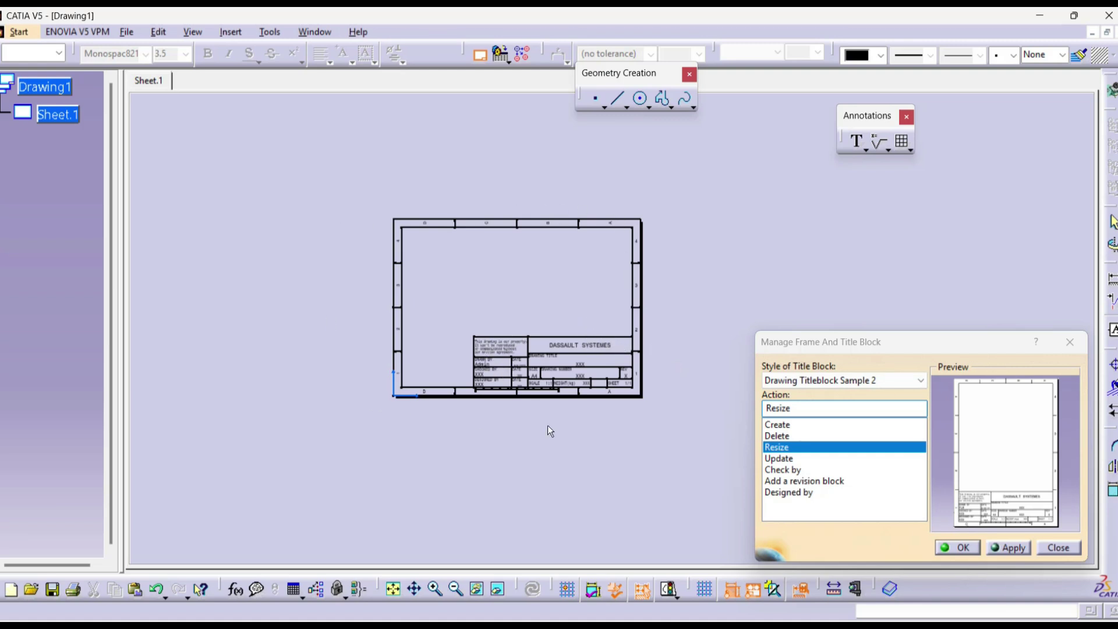
pyautogui.moveTo(449, 449)
pyautogui.keyDown('ctrl'); pyautogui.mouseDown(button='middle')
pyautogui.moveTo(449, 420)
pyautogui.moveTo(606, 369)
pyautogui.mouseUp(button='middle'); pyautogui.keyUp('ctrl')
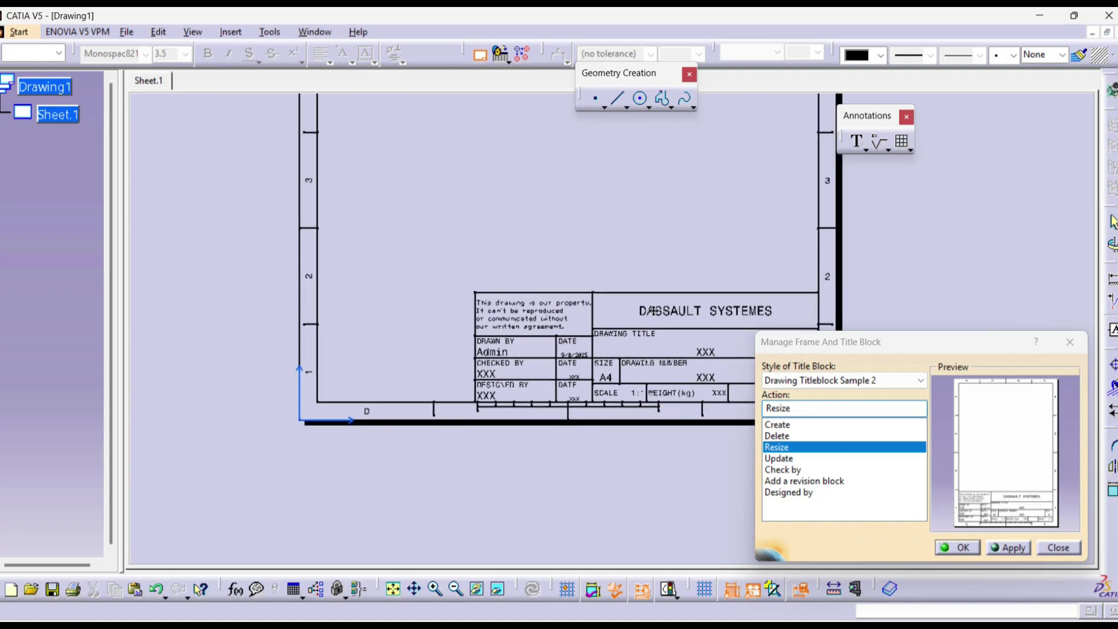
pyautogui.moveTo(587, 236)
pyautogui.keyDown('ctrl'); pyautogui.mouseDown(button='middle')
pyautogui.moveTo(579, 299)
pyautogui.moveTo(580, 288)
pyautogui.mouseUp(button='middle'); pyautogui.keyUp('ctrl')
pyautogui.click(1025, 548)
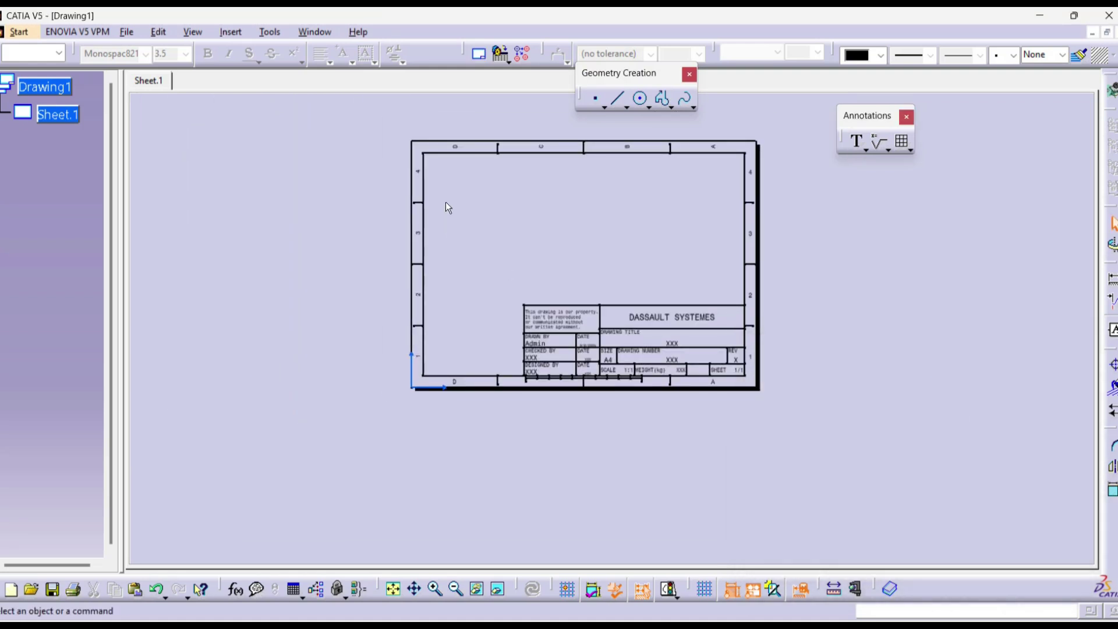
# Step: Select Sheet.1 and return to Working Views
pyautogui.click(76, 112)
pyautogui.click(159, 32)
pyautogui.click(195, 421)
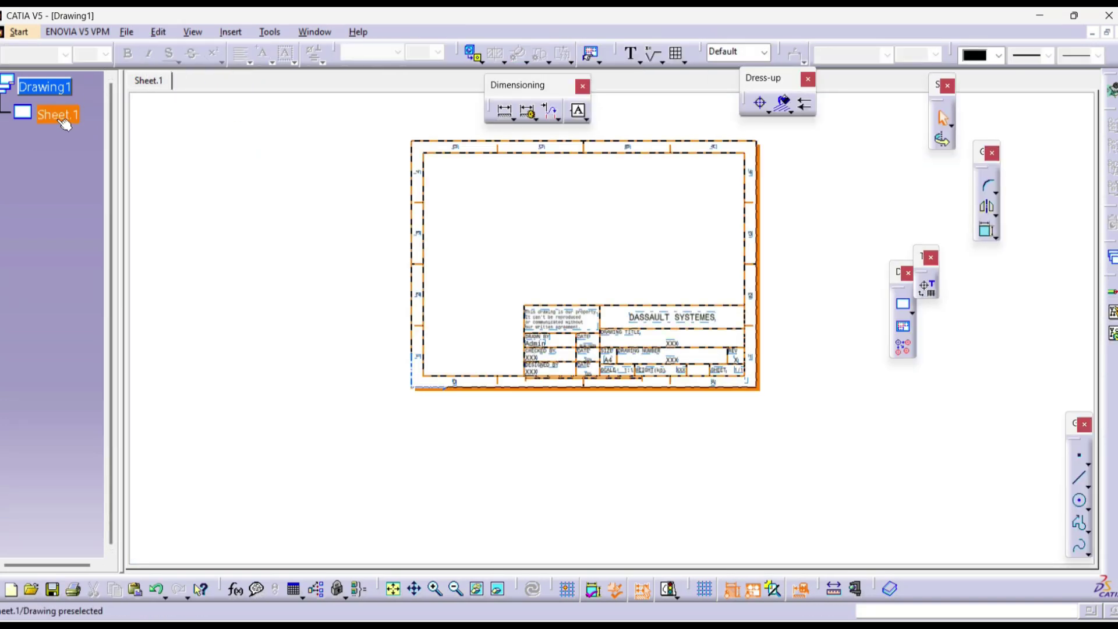
# Step: Change Sheet.1's format to A2 ISO in its properties and zoom out to the whole sheet
pyautogui.rightClick(74, 117)
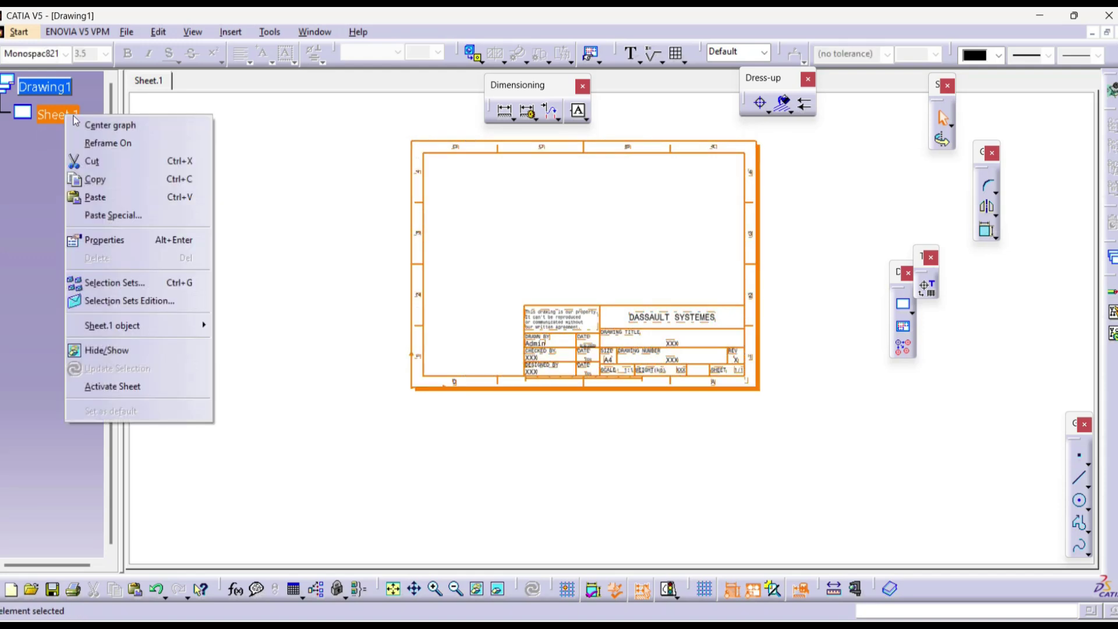
pyautogui.click(113, 243)
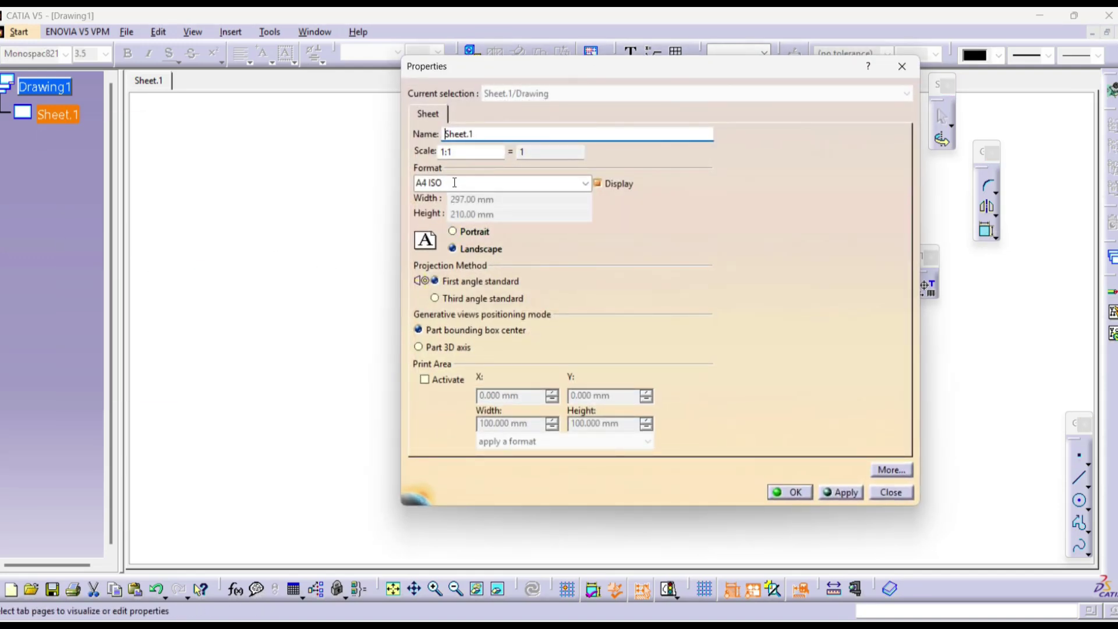
pyautogui.click(585, 184)
pyautogui.click(461, 220)
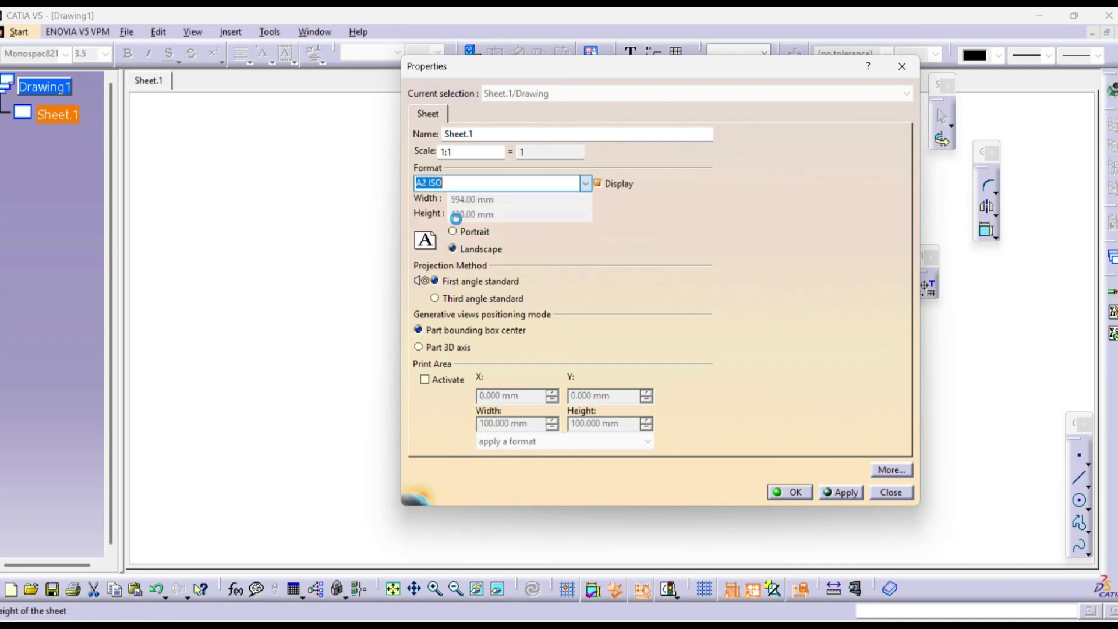
pyautogui.click(459, 182)
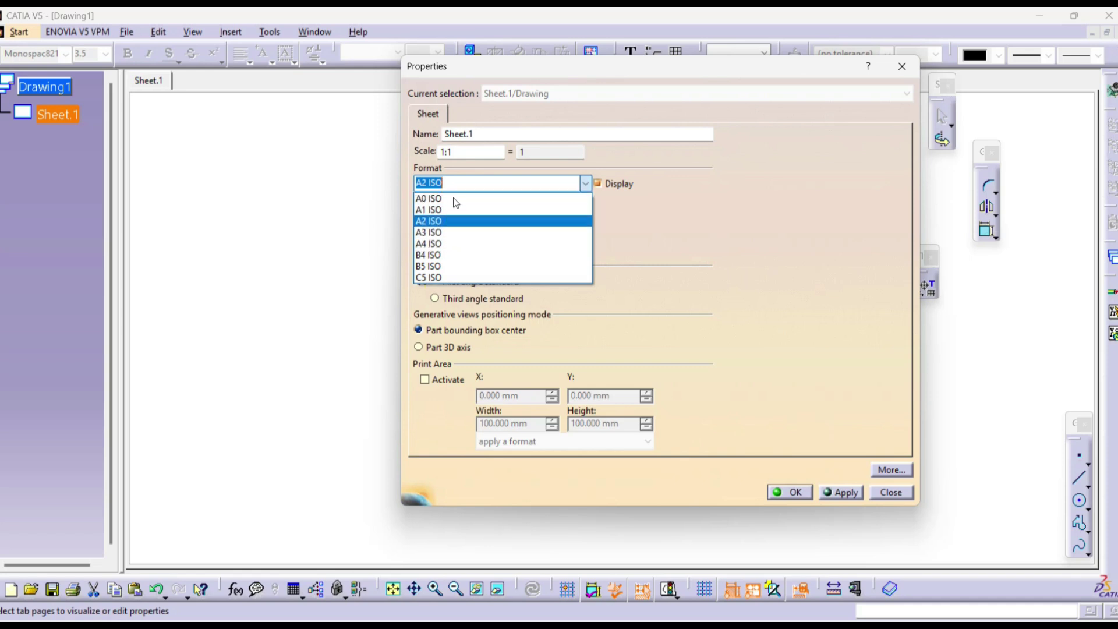
pyautogui.click(430, 222)
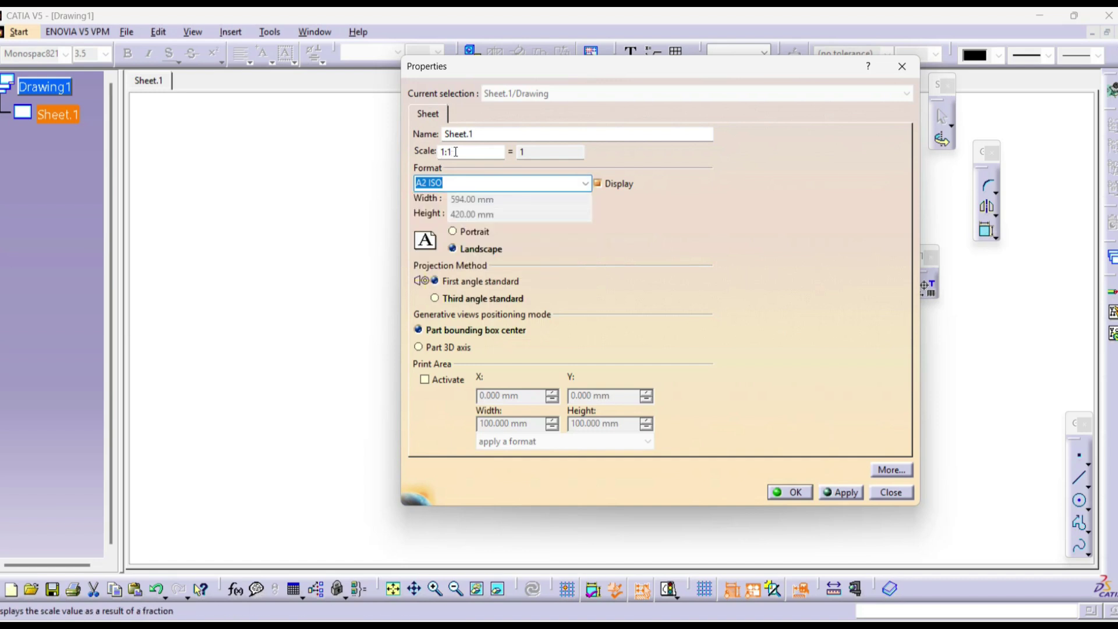
pyautogui.click(856, 493)
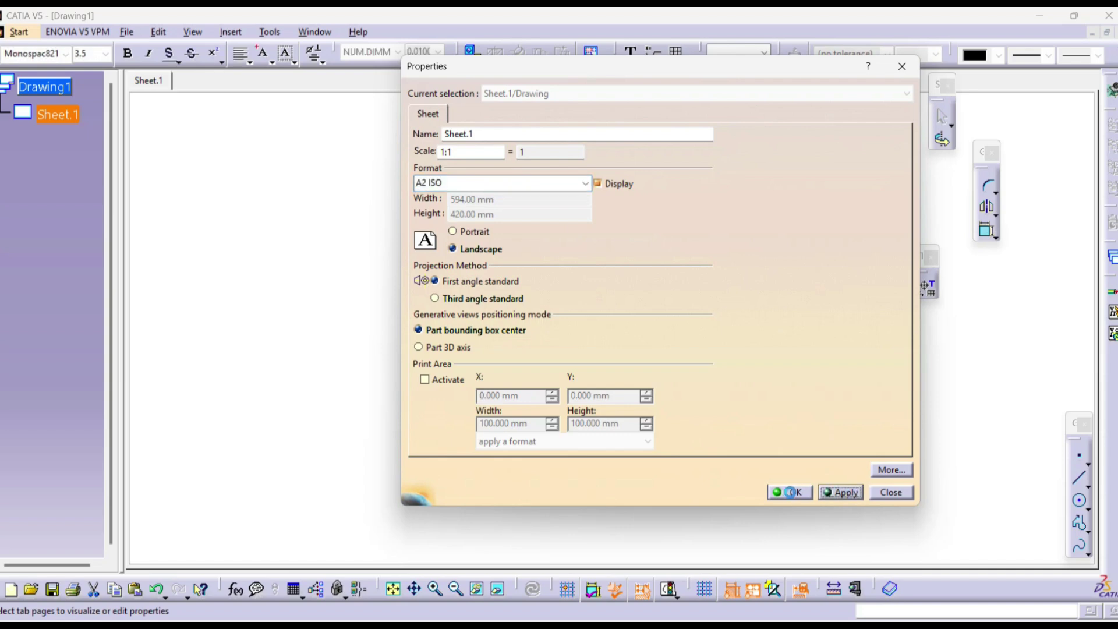
pyautogui.click(793, 493)
pyautogui.moveTo(683, 267); pyautogui.dragTo(543, 292, button='middle')
pyautogui.click(596, 272)
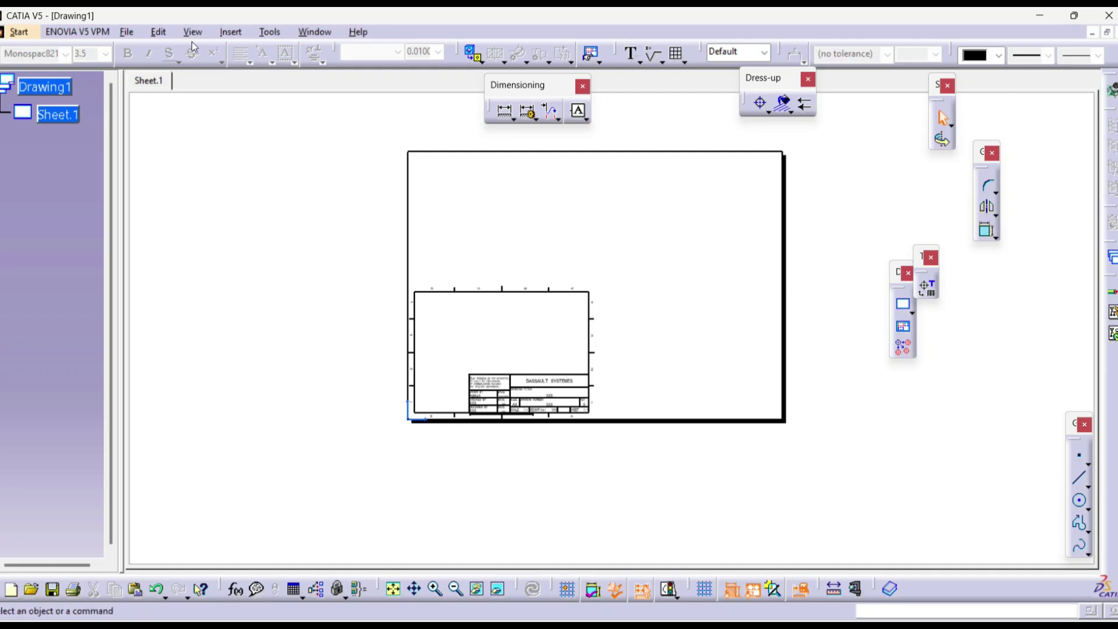
# Step: In sheet background editing, resize the Sample 2 frame and title block to the A2 sheet
pyautogui.click(163, 34)
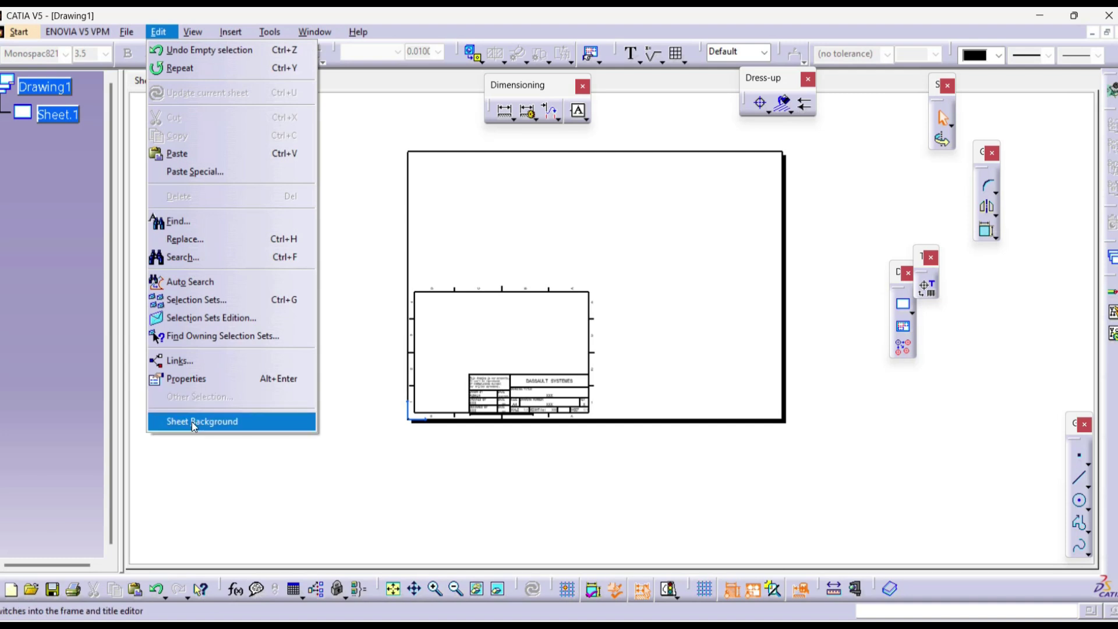
pyautogui.click(192, 421)
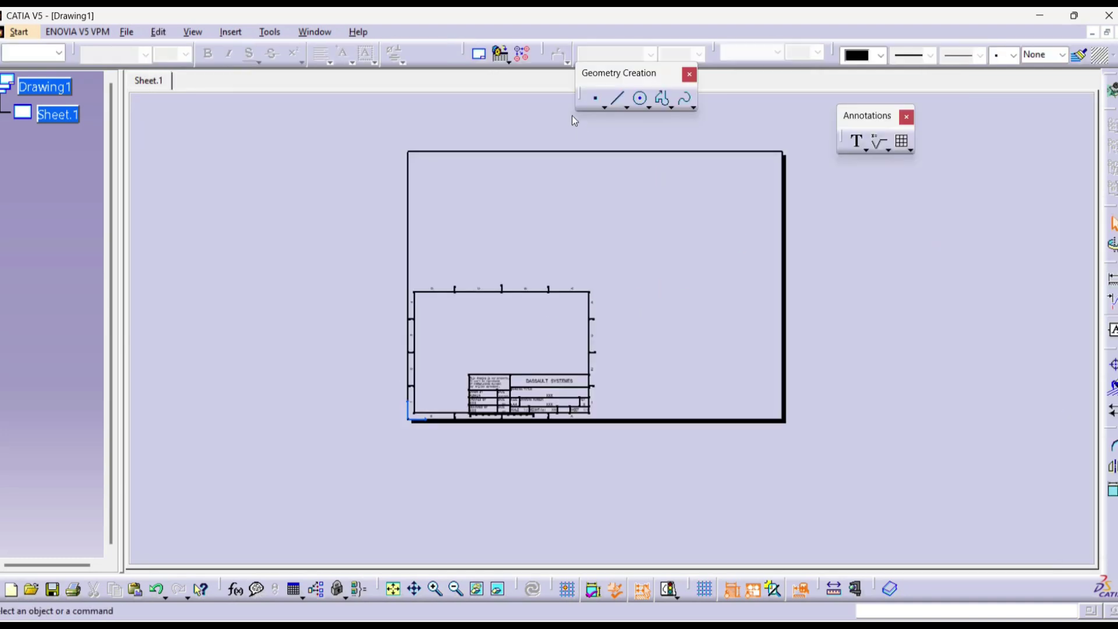
pyautogui.click(481, 57)
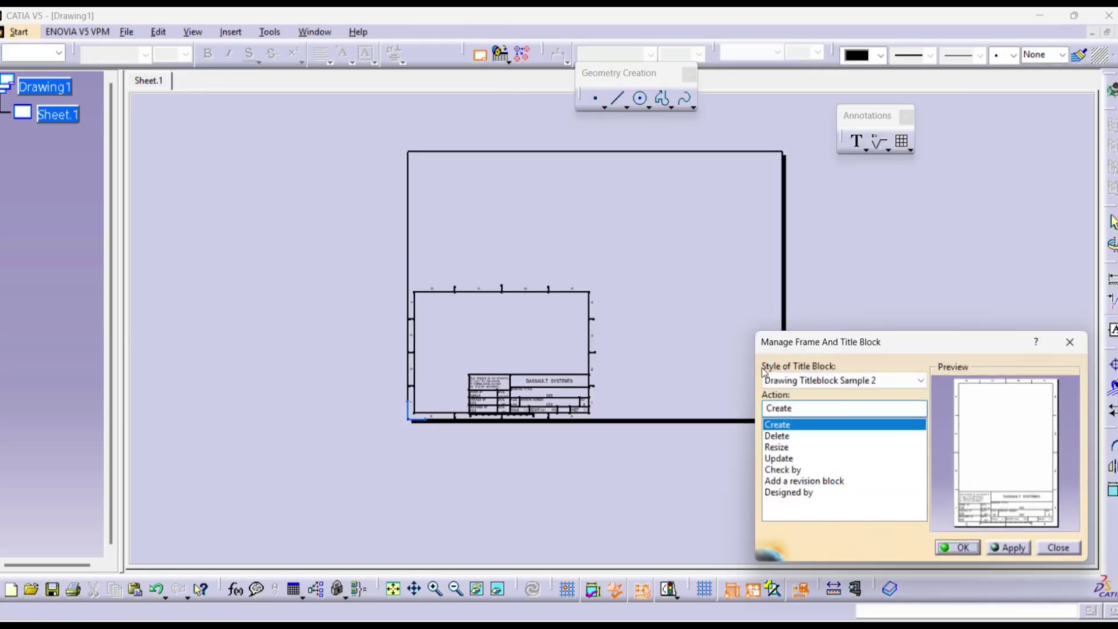
pyautogui.click(777, 448)
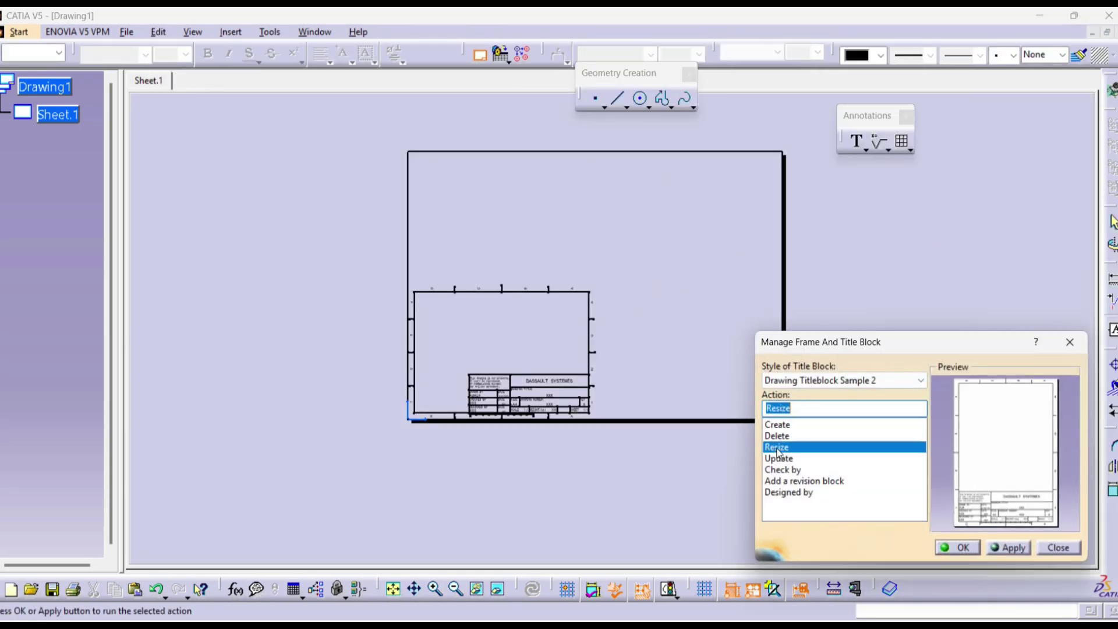
pyautogui.click(1008, 548)
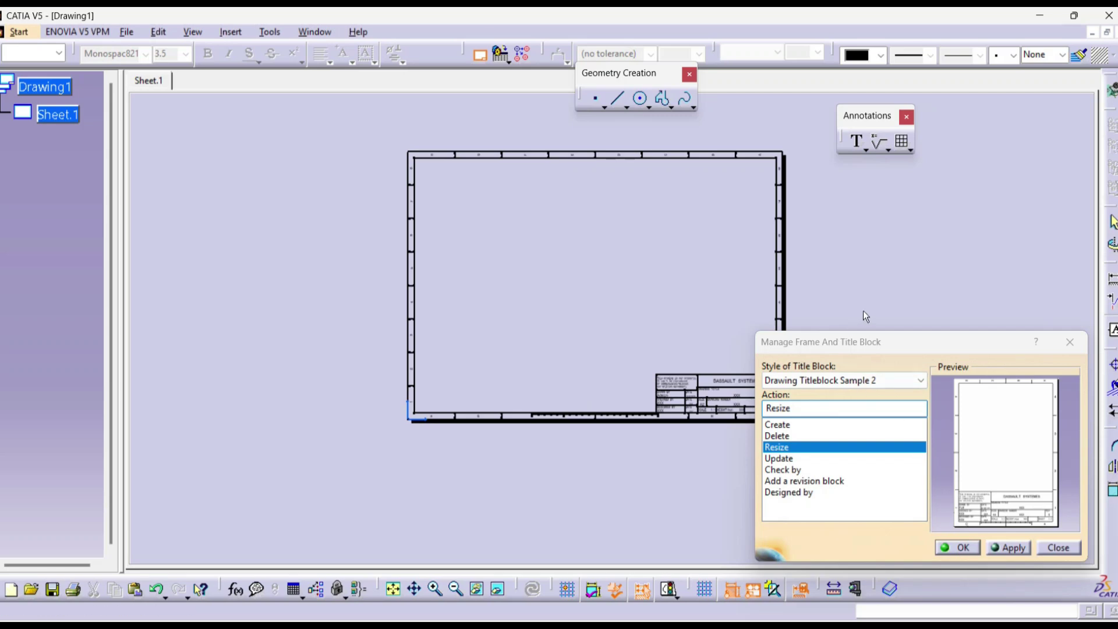
pyautogui.click(962, 550)
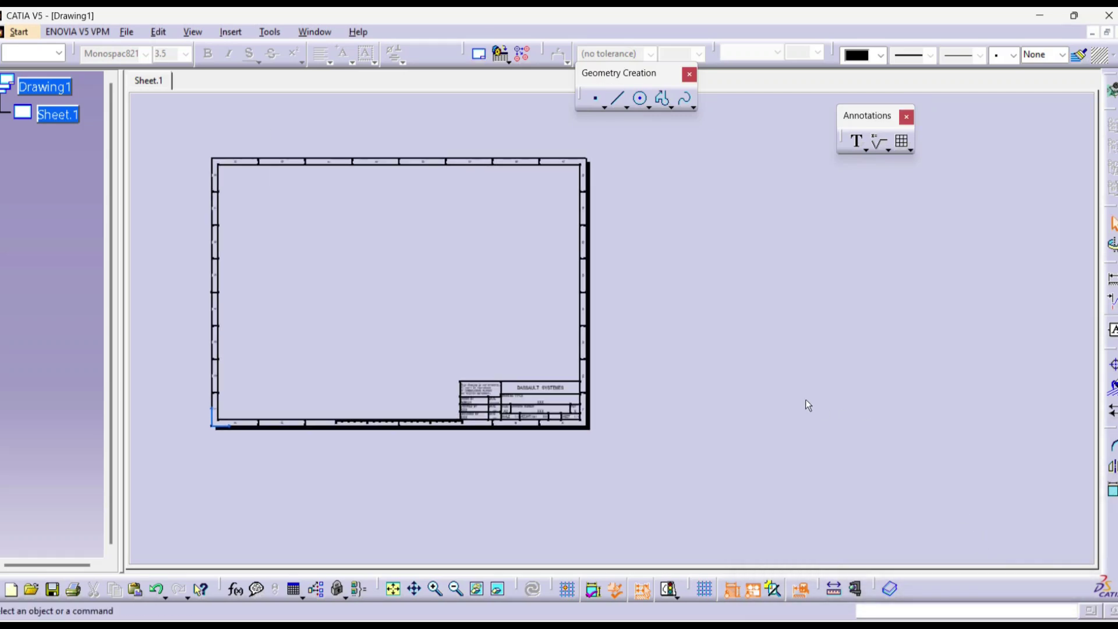
# Step: Zoom in on the title block and enter the drafter's name in the DRAWN BY field
pyautogui.moveTo(565, 411)
pyautogui.mouseDown(button='middle')
pyautogui.moveTo(686, 351)
pyautogui.moveTo(686, 277)
pyautogui.mouseUp(button='middle')
pyautogui.moveTo(686, 356); pyautogui.dragTo(742, 169, button='middle')
pyautogui.moveTo(641, 354)
pyautogui.mouseDown(button='middle')
pyautogui.moveTo(699, 195)
pyautogui.moveTo(697, 225)
pyautogui.mouseUp(button='middle')
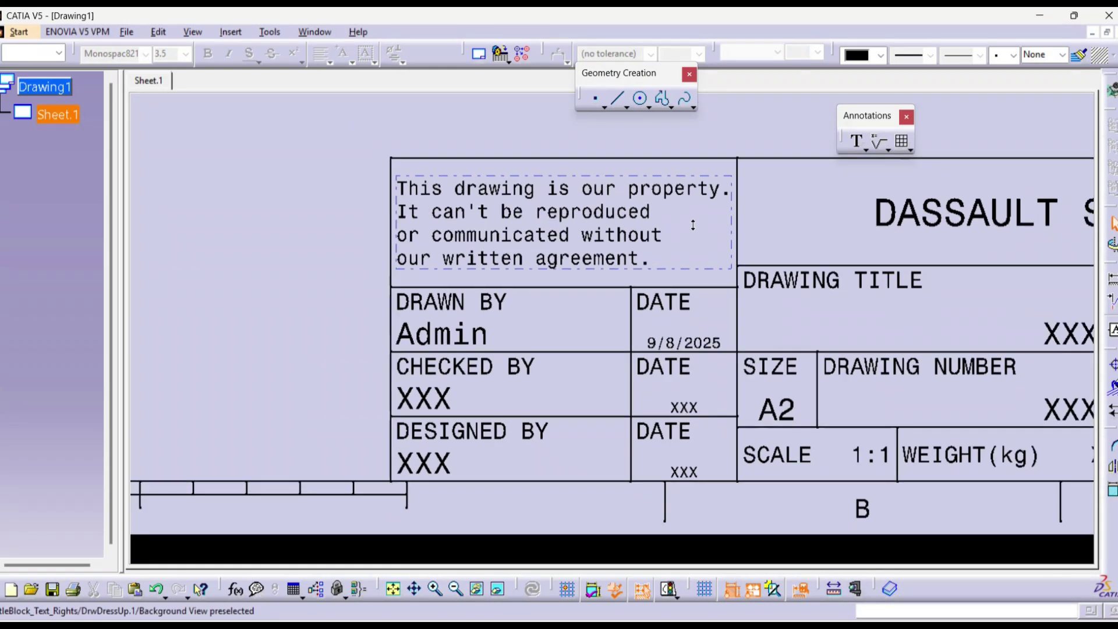
pyautogui.doubleClick(466, 336)
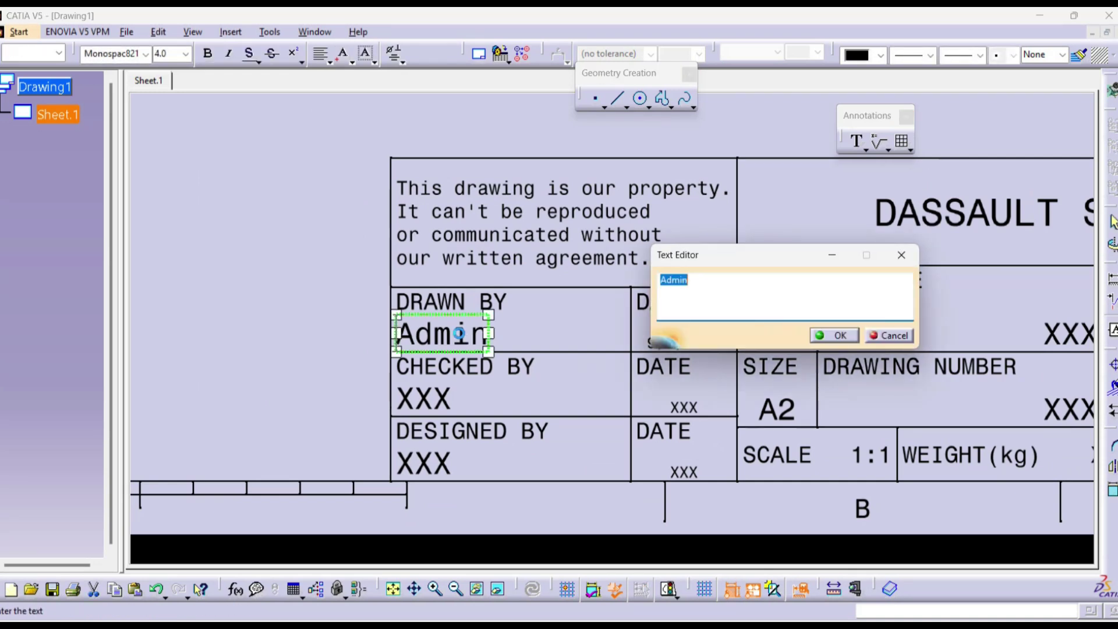
pyautogui.write('Sagar')
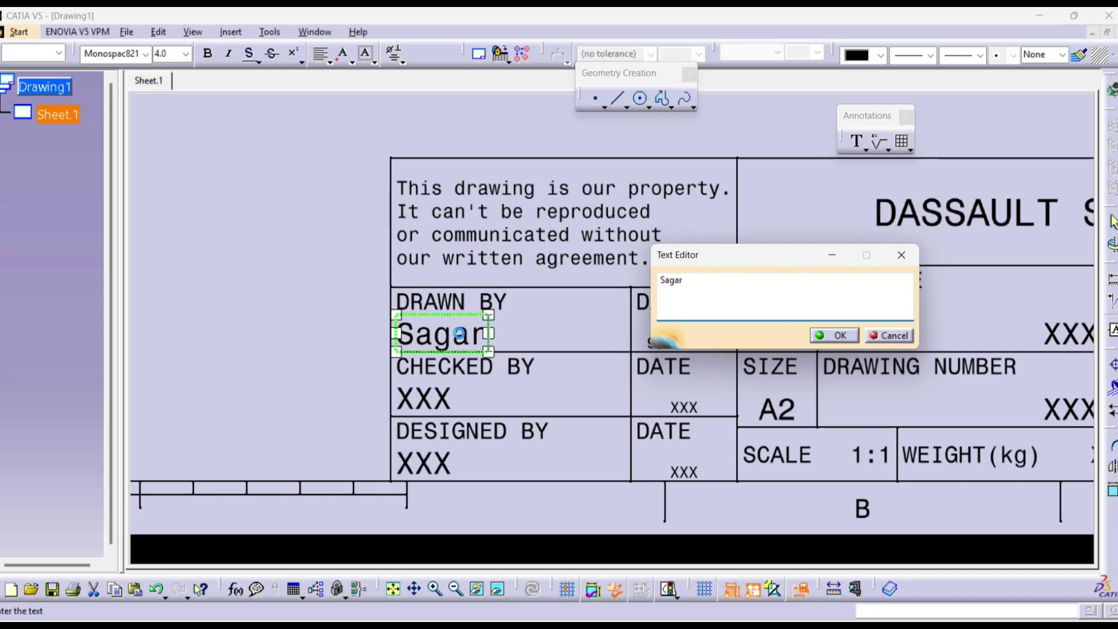
pyautogui.click(361, 301)
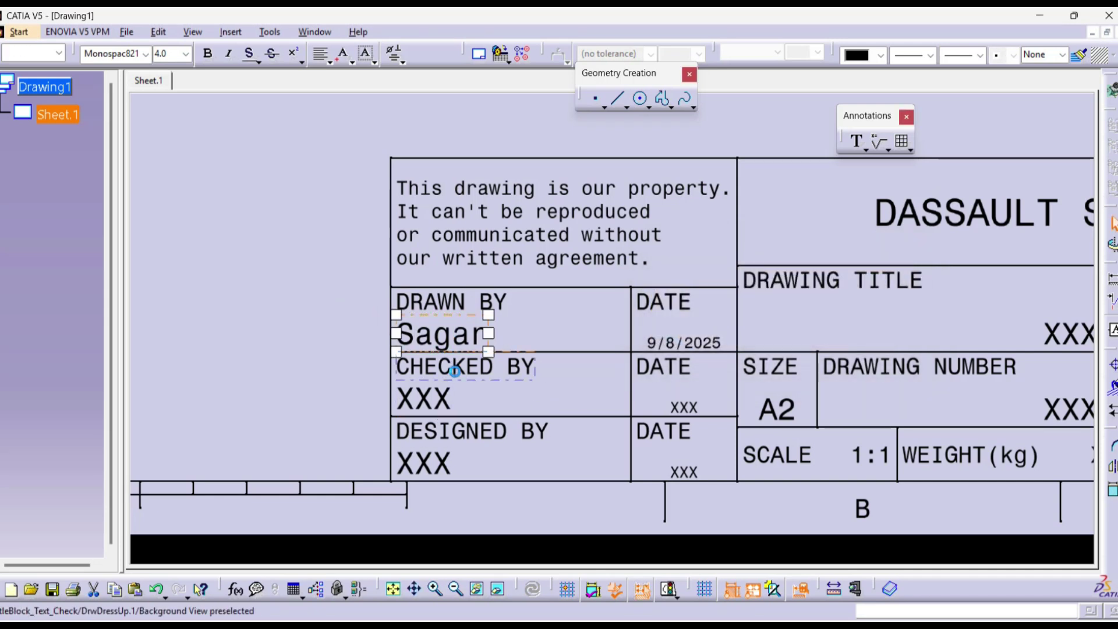
# Step: Replace the CHECKED BY placeholder with the checker's name
pyautogui.click(423, 399)
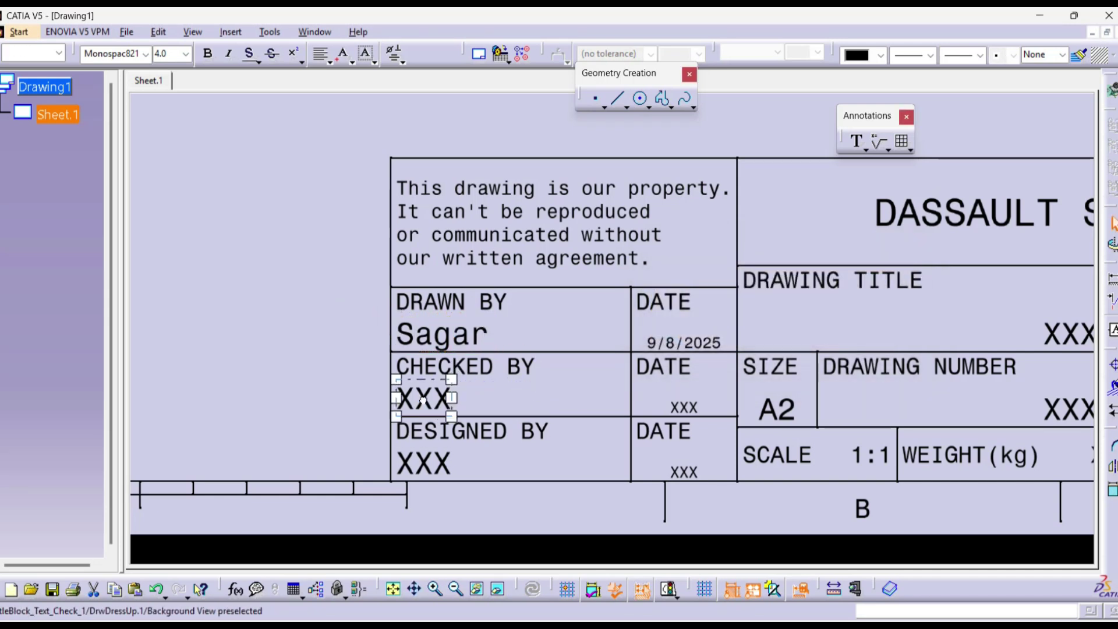
pyautogui.doubleClick(423, 400)
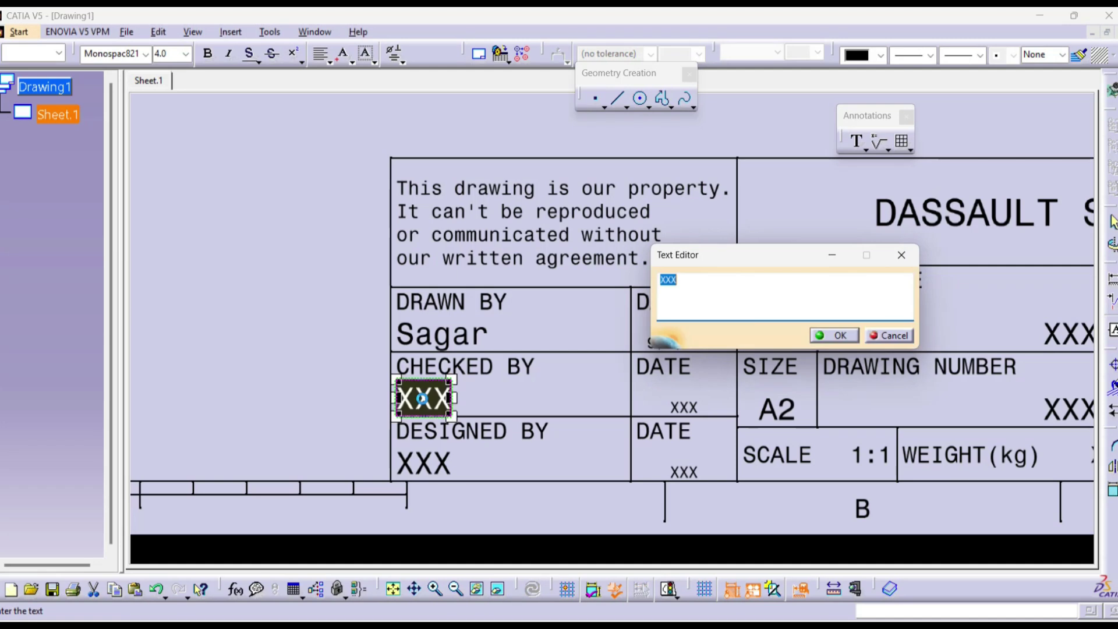
pyautogui.write('Avina')
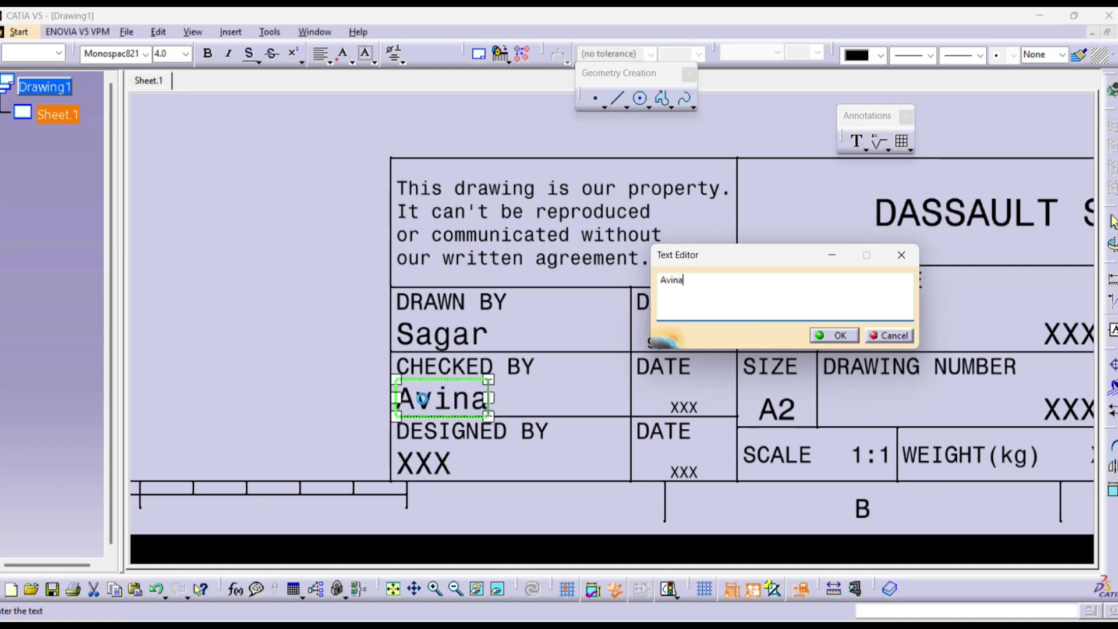
pyautogui.write('sh S')
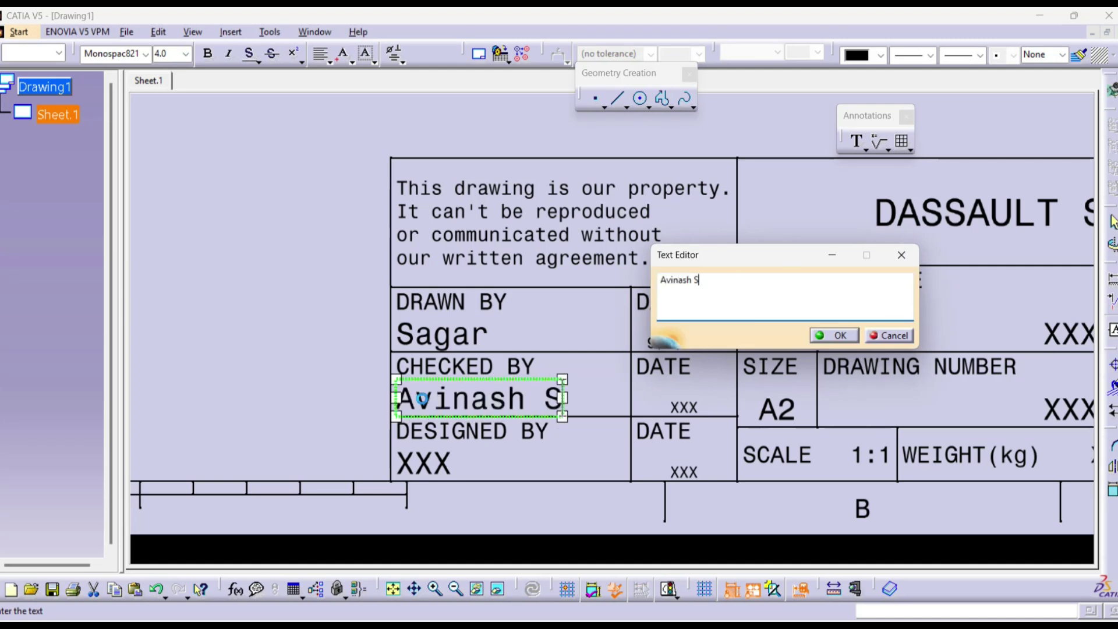
pyautogui.write('ir')
pyautogui.click(437, 456)
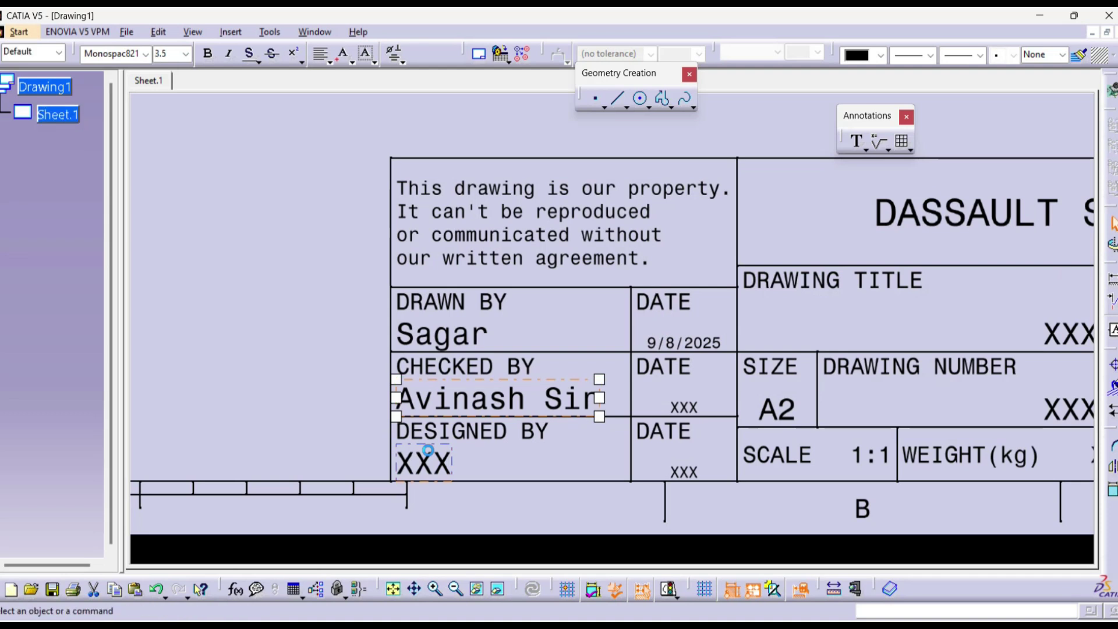
# Step: Replace the DESIGNED BY placeholder with the designer's name
pyautogui.doubleClick(436, 456)
pyautogui.press('BackSpace')
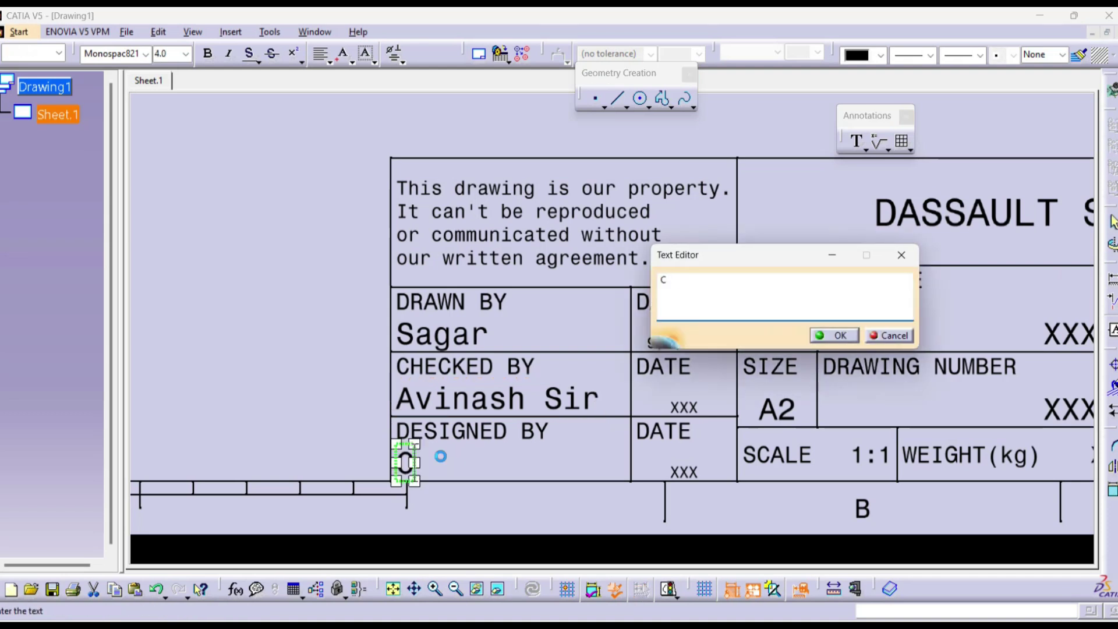
pyautogui.write('Vila')
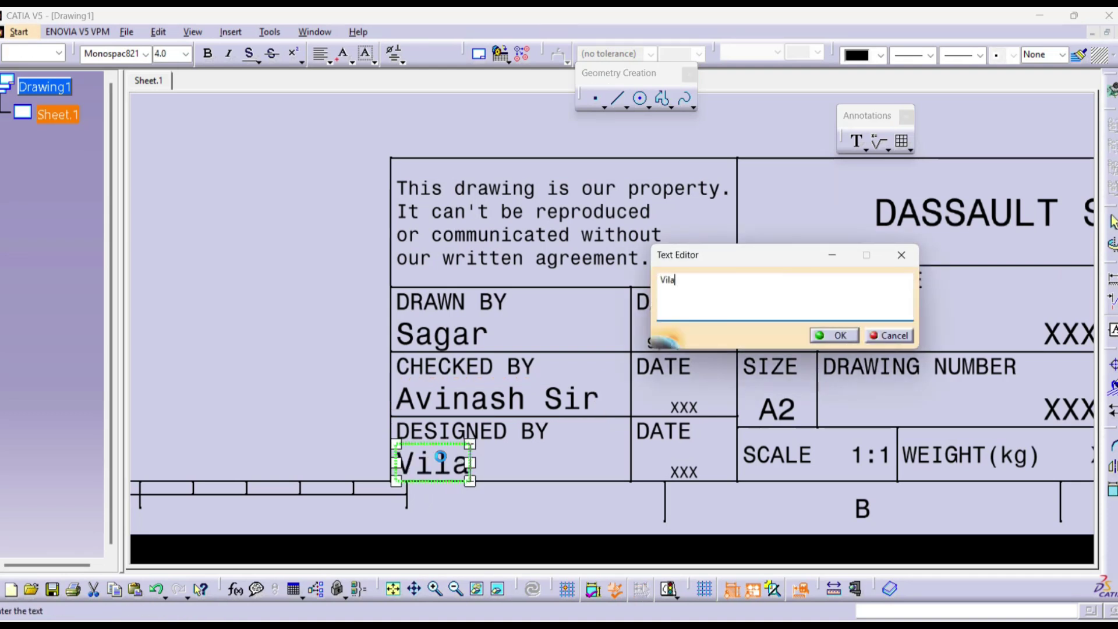
pyautogui.write('s Sir')
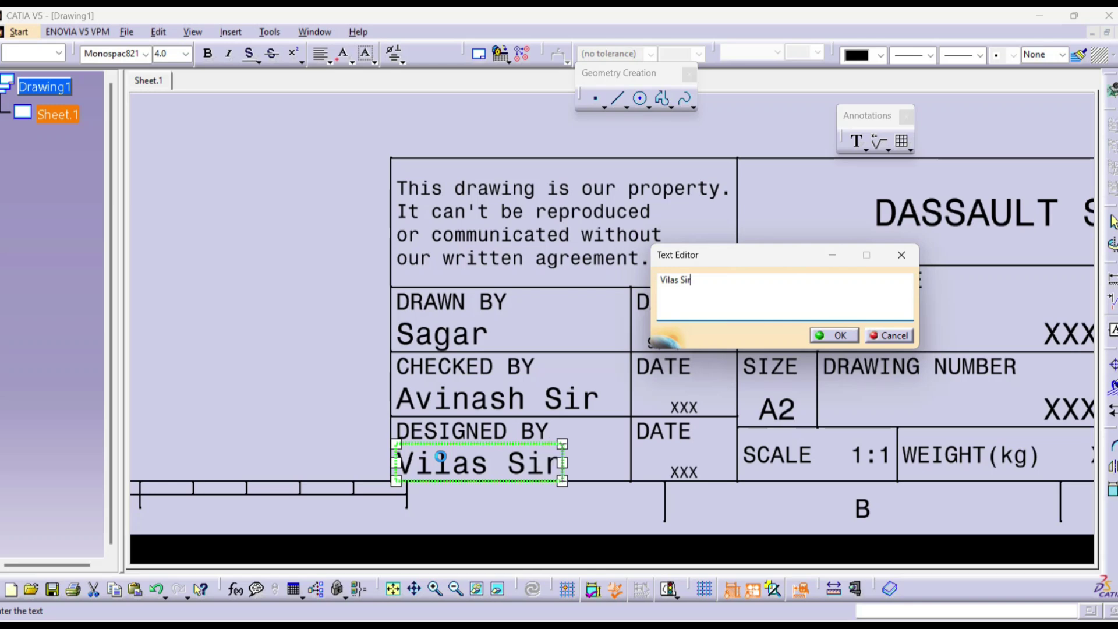
pyautogui.click(669, 349)
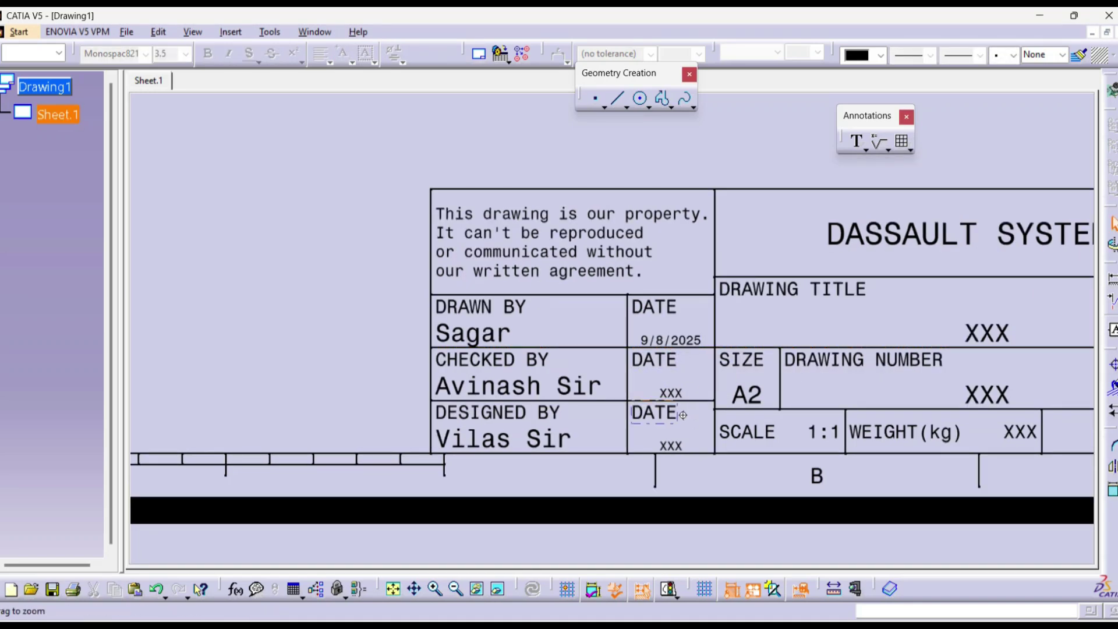
pyautogui.scroll(5, 684, 372)
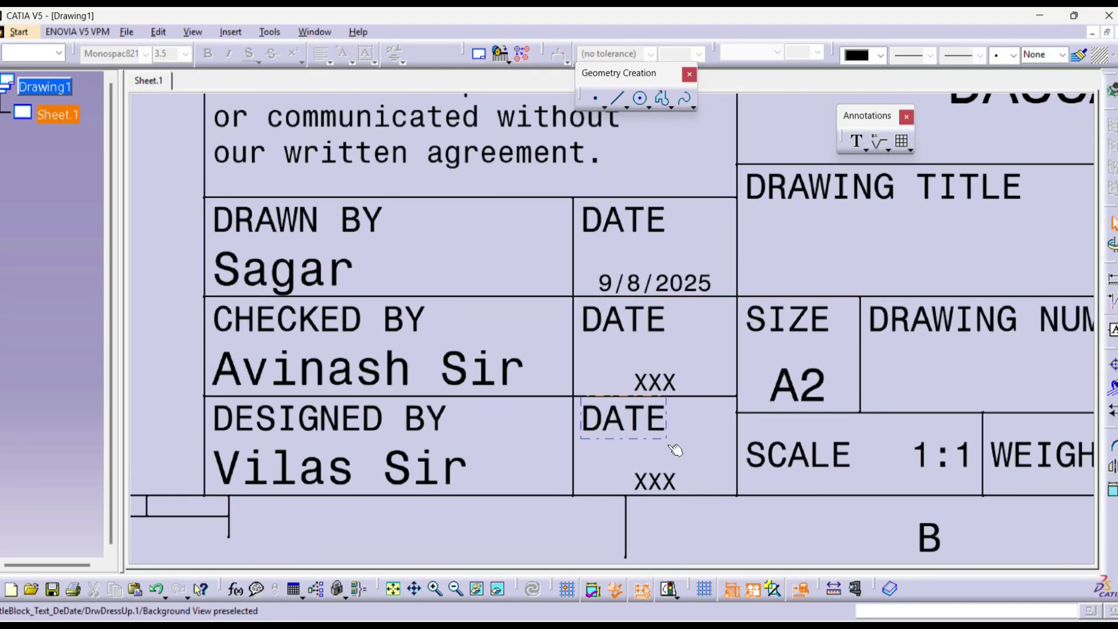
# Step: Copy the drawn date 9/8/2025 and paste it into the CHECKED BY date field
pyautogui.click(653, 281)
pyautogui.doubleClick(653, 282)
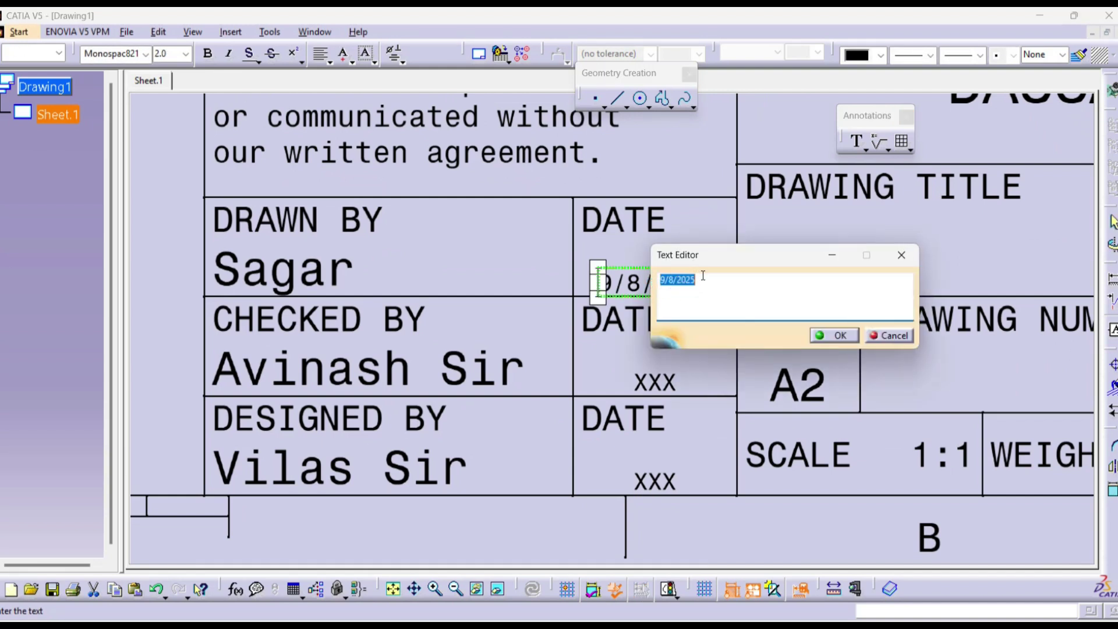
pyautogui.rightClick(682, 281)
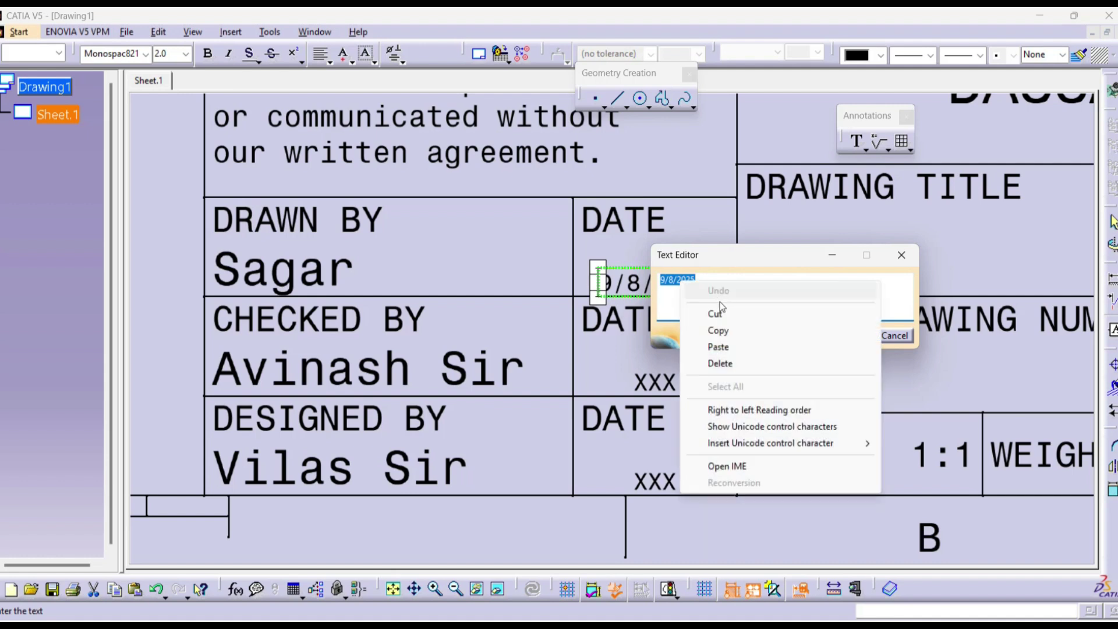
pyautogui.click(722, 330)
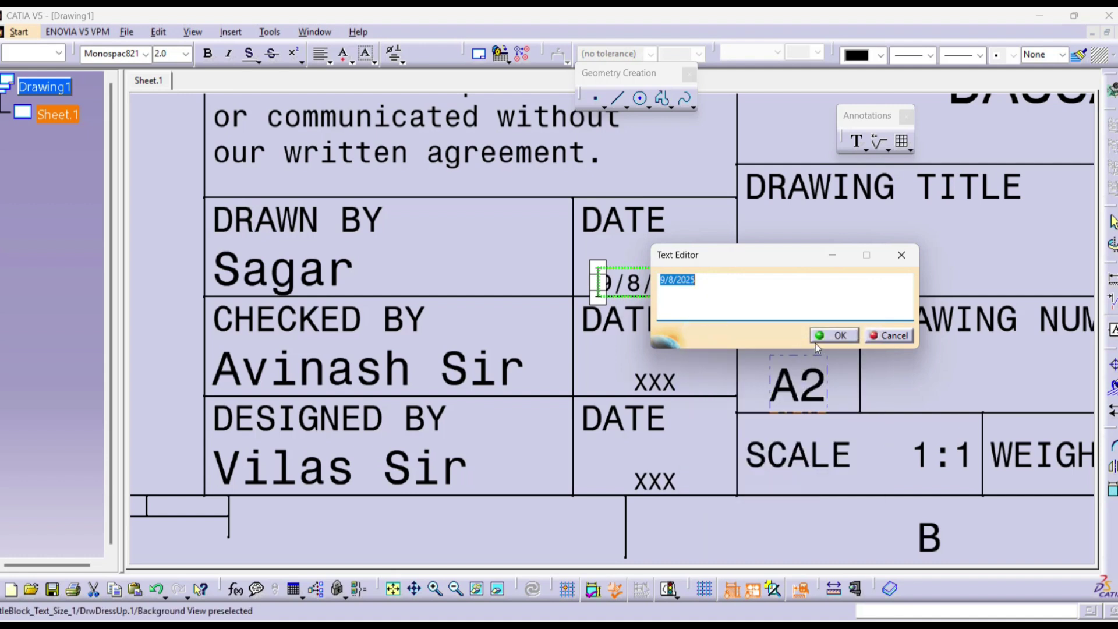
pyautogui.click(834, 336)
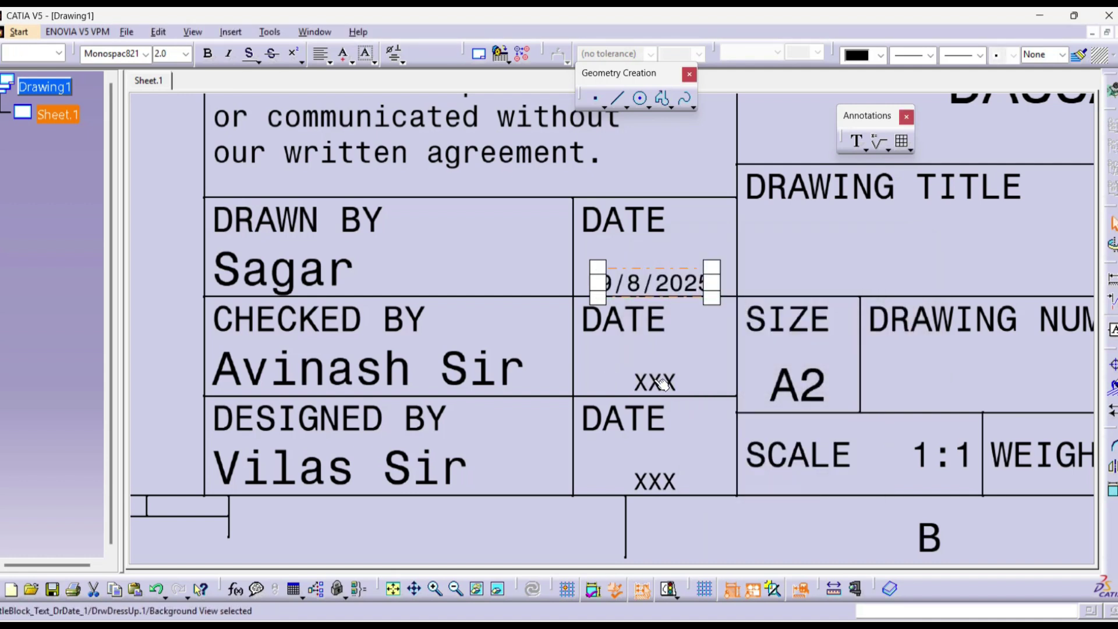
pyautogui.doubleClick(655, 382)
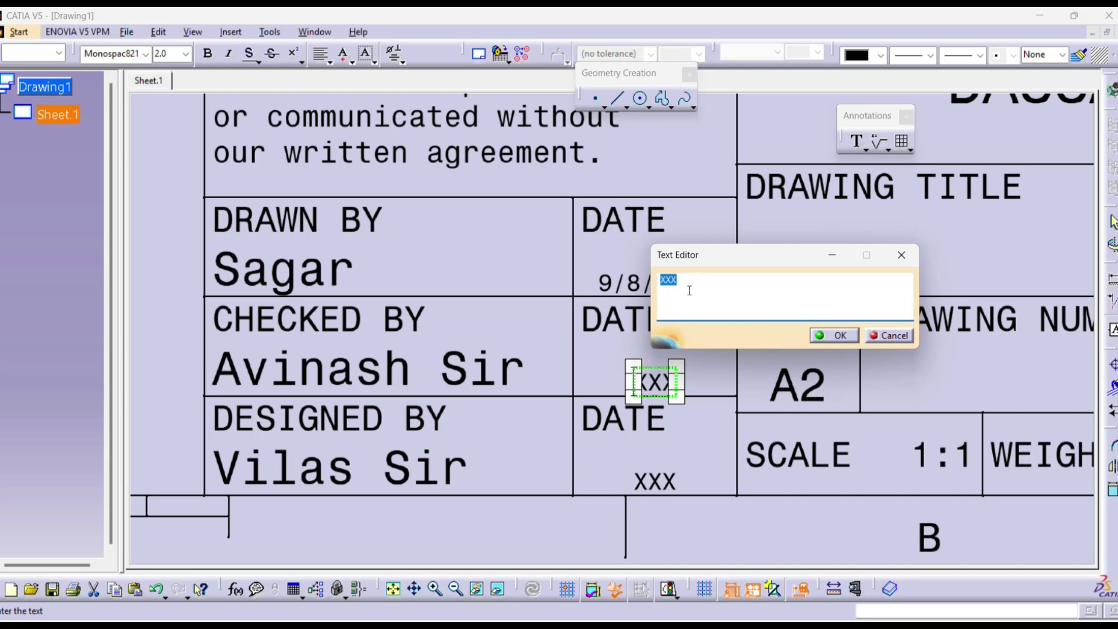
pyautogui.rightClick(690, 290)
pyautogui.click(725, 352)
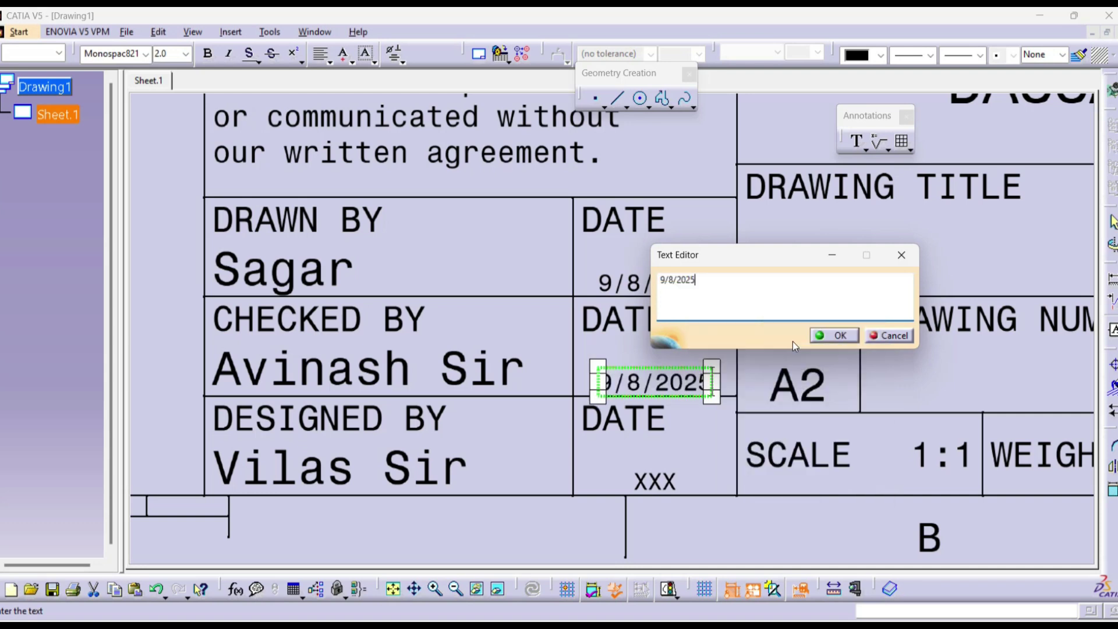
pyautogui.click(839, 336)
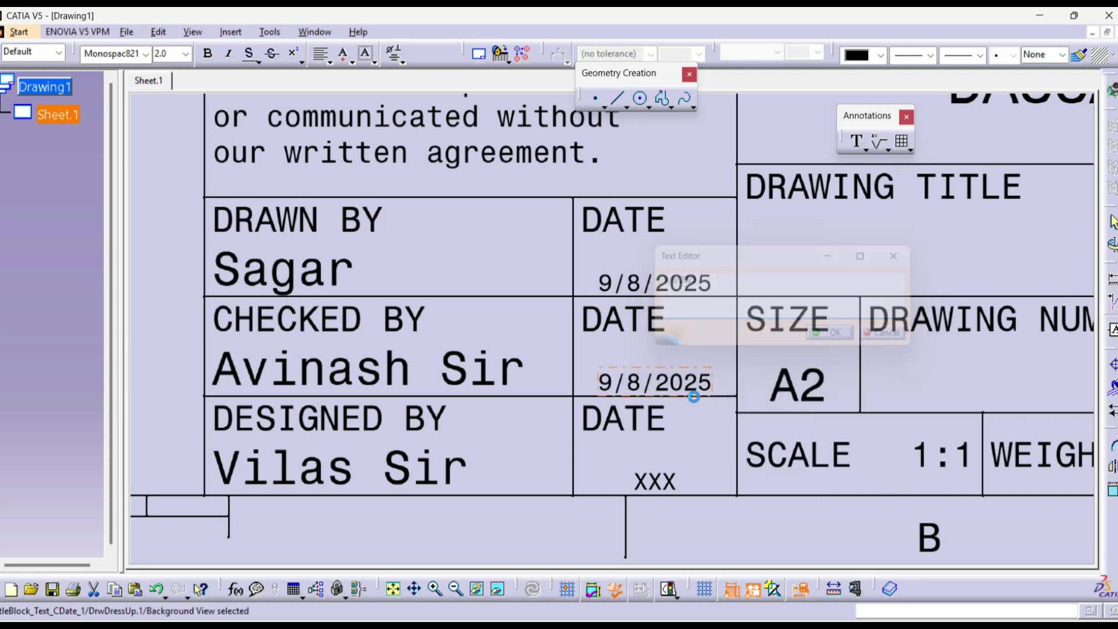
# Step: Paste 9/8/2025 into the DESIGNED BY date field and zoom out to the whole title block
pyautogui.click(650, 481)
pyautogui.doubleClick(650, 480)
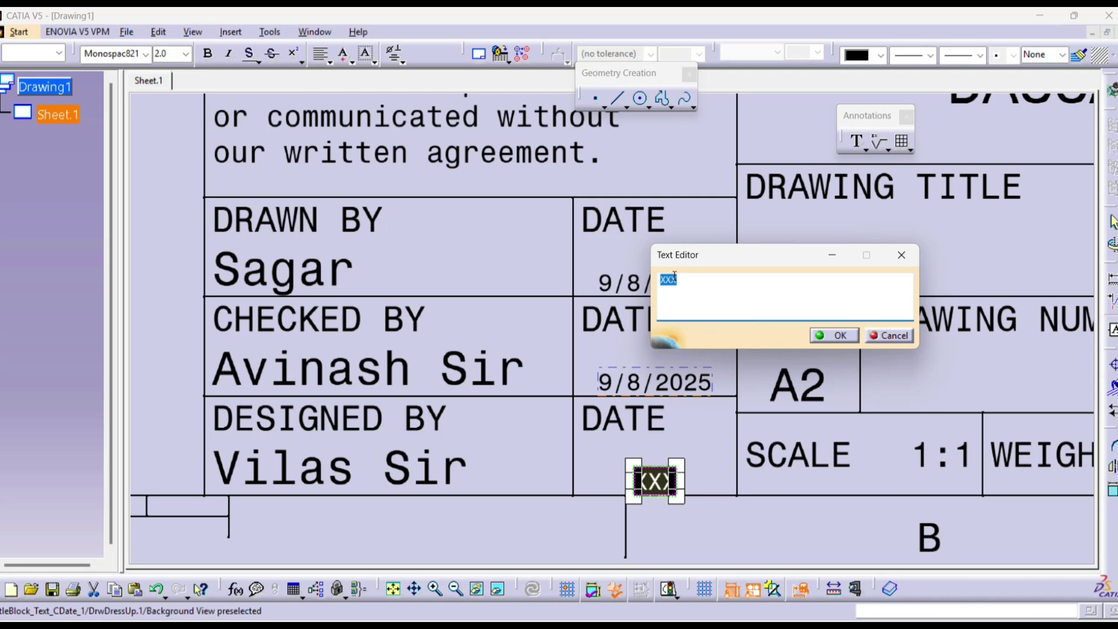
pyautogui.rightClick(679, 282)
pyautogui.click(720, 348)
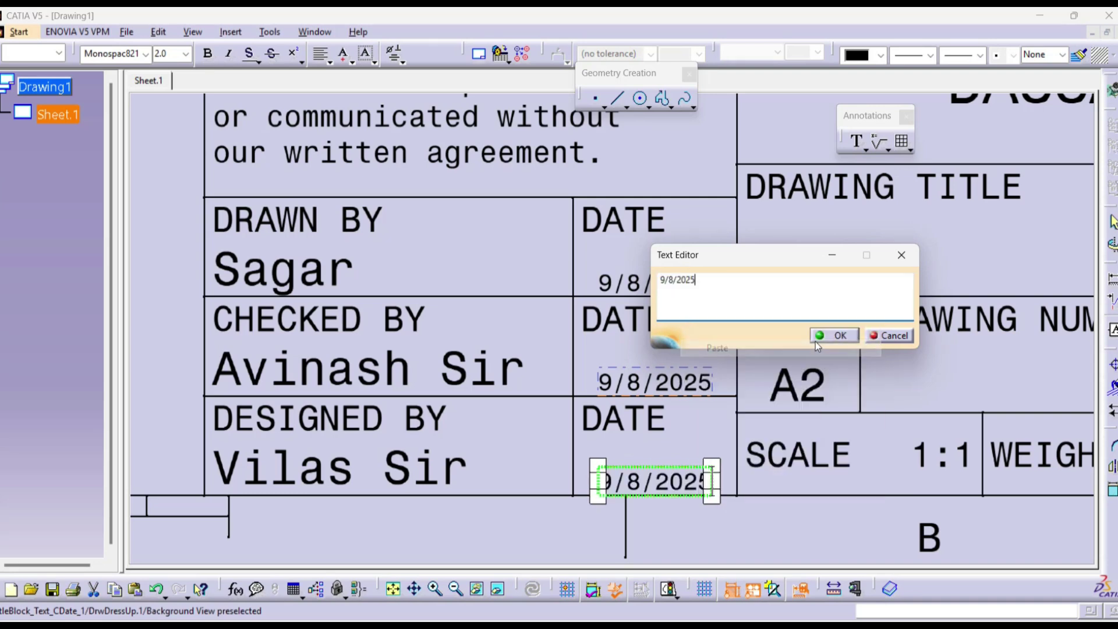
pyautogui.click(835, 339)
pyautogui.moveTo(623, 314)
pyautogui.keyDown('ctrl'); pyautogui.mouseDown(button='middle')
pyautogui.moveTo(723, 357)
pyautogui.moveTo(716, 382)
pyautogui.mouseUp(button='middle'); pyautogui.keyUp('ctrl')
# Step: Replace the company name DASSAULT SYSTEMES with '4dimensions Infotech' in the title block
pyautogui.doubleClick(859, 204)
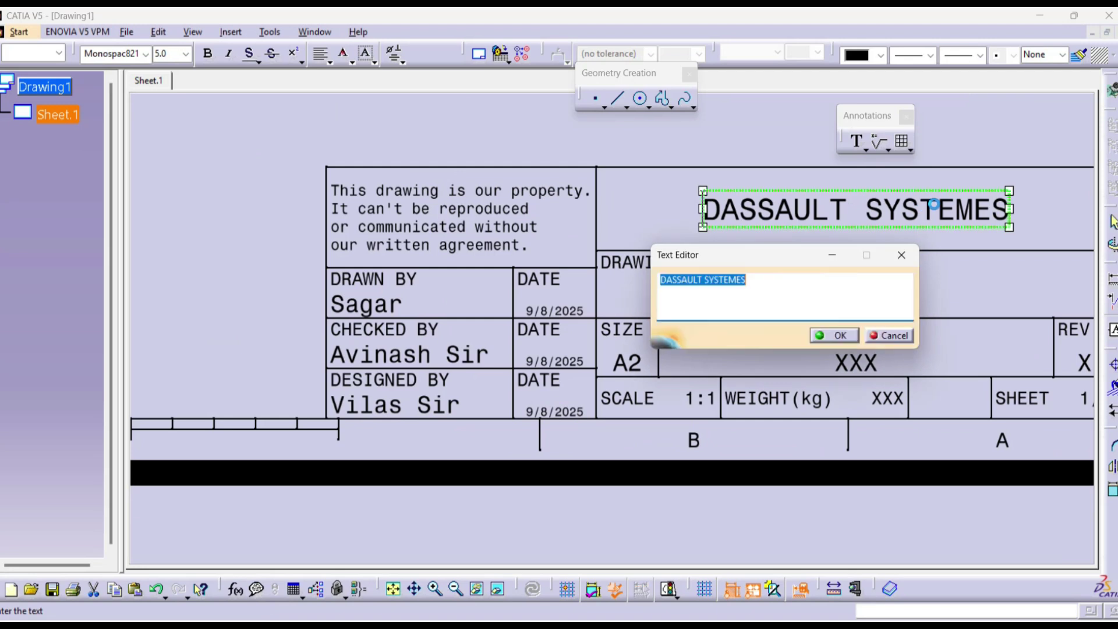
pyautogui.write('4dimes')
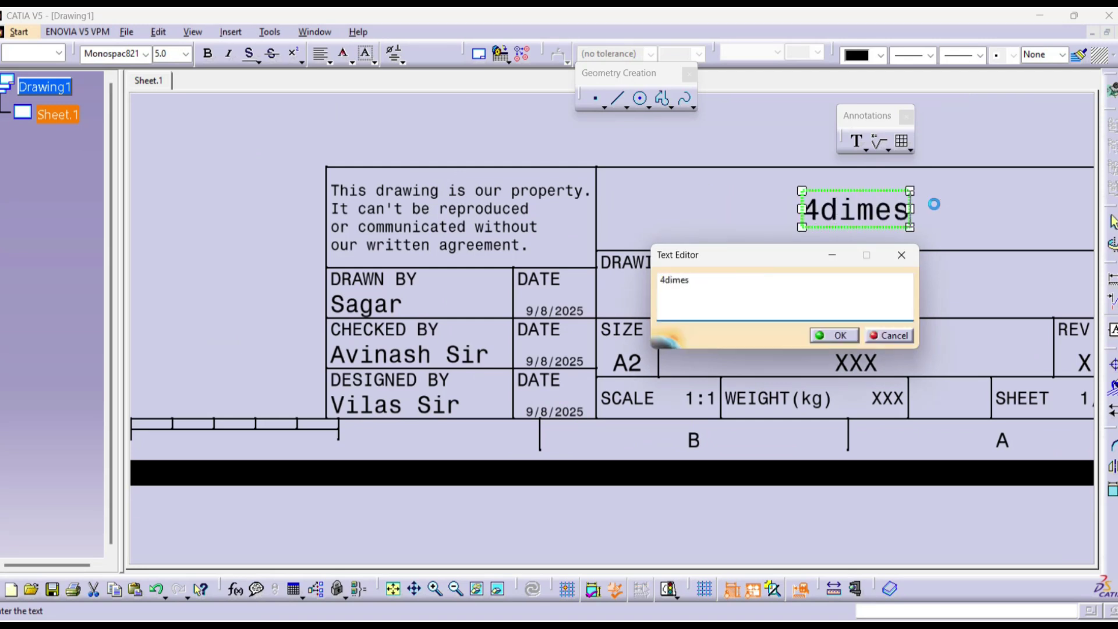
pyautogui.press('BackSpace')
pyautogui.write('nsioms')
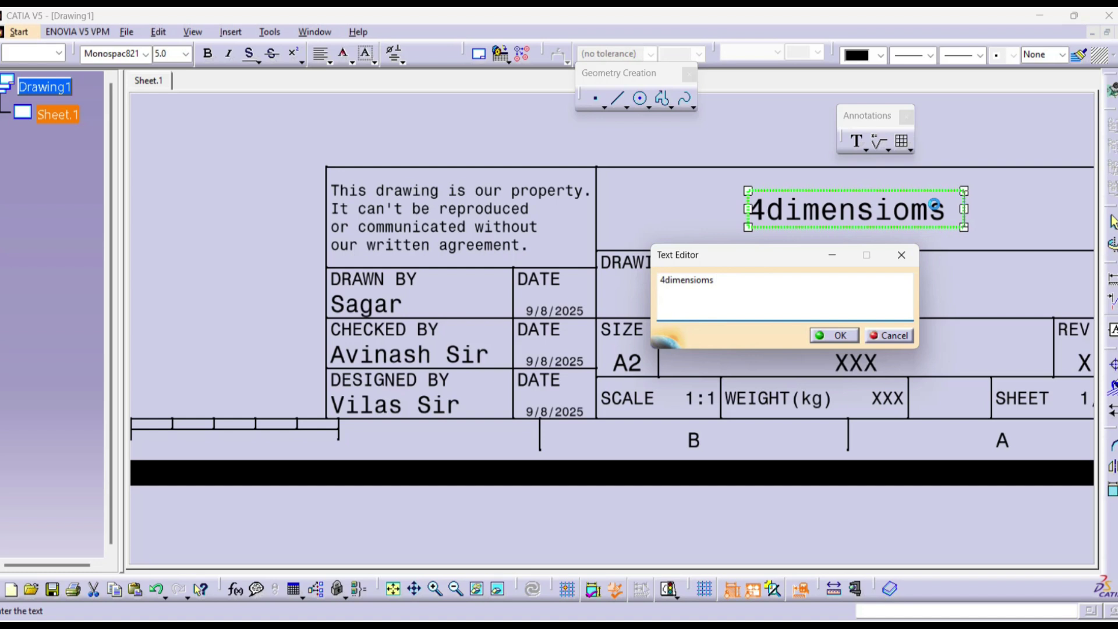
pyautogui.press('BackSpace')
pyautogui.press('BackSpace')
pyautogui.press('BackSpace')
pyautogui.press('BackSpace')
pyautogui.write('ns Infot')
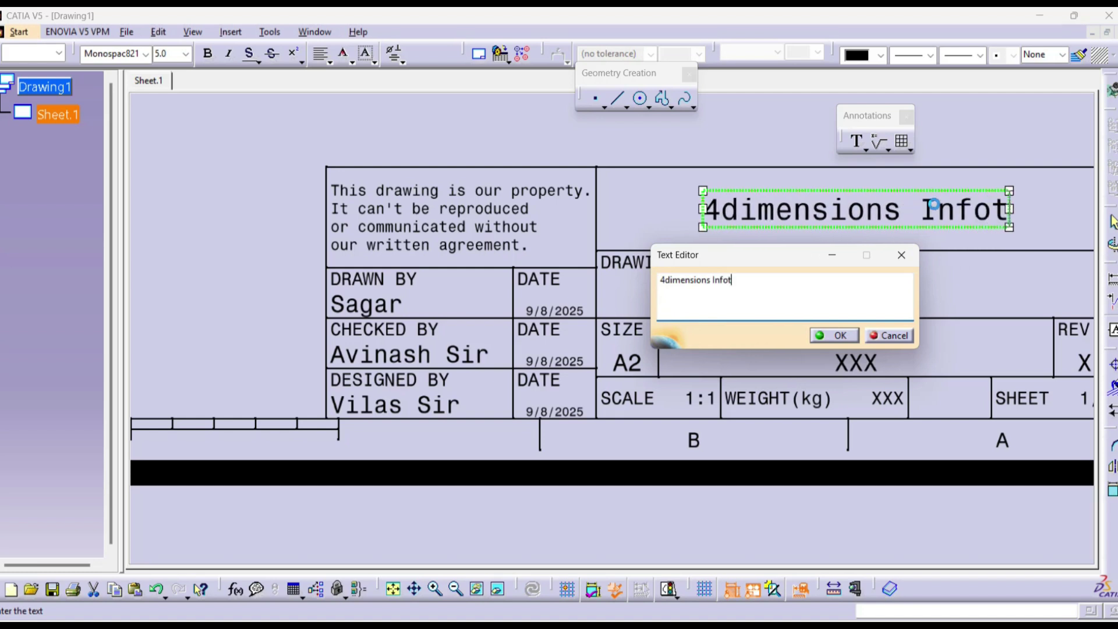
pyautogui.write('ech')
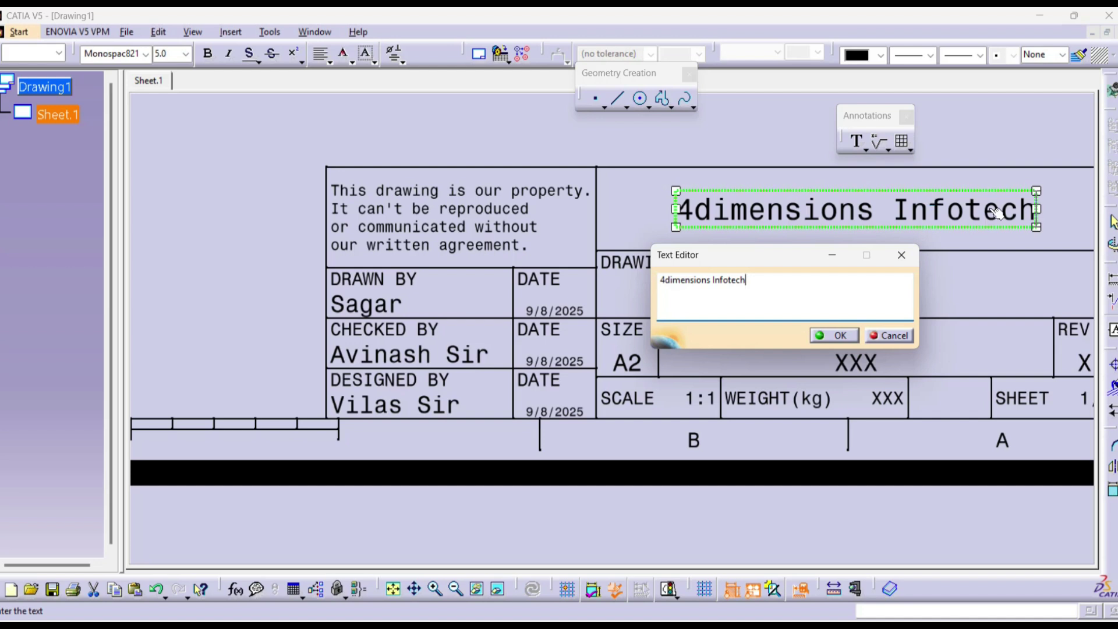
pyautogui.click(845, 336)
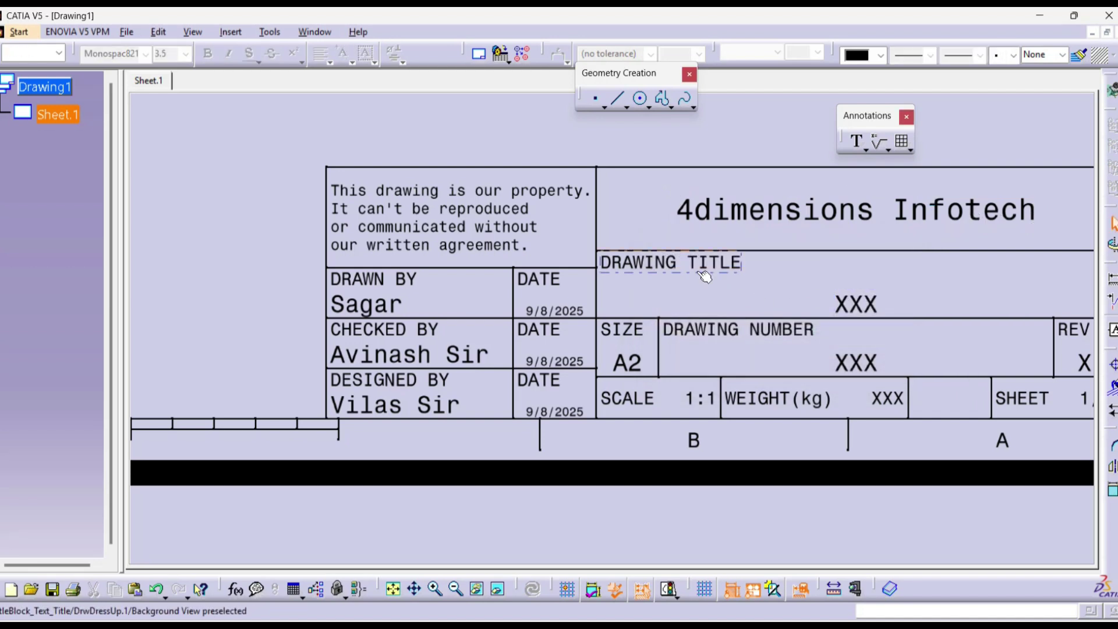
pyautogui.doubleClick(856, 304)
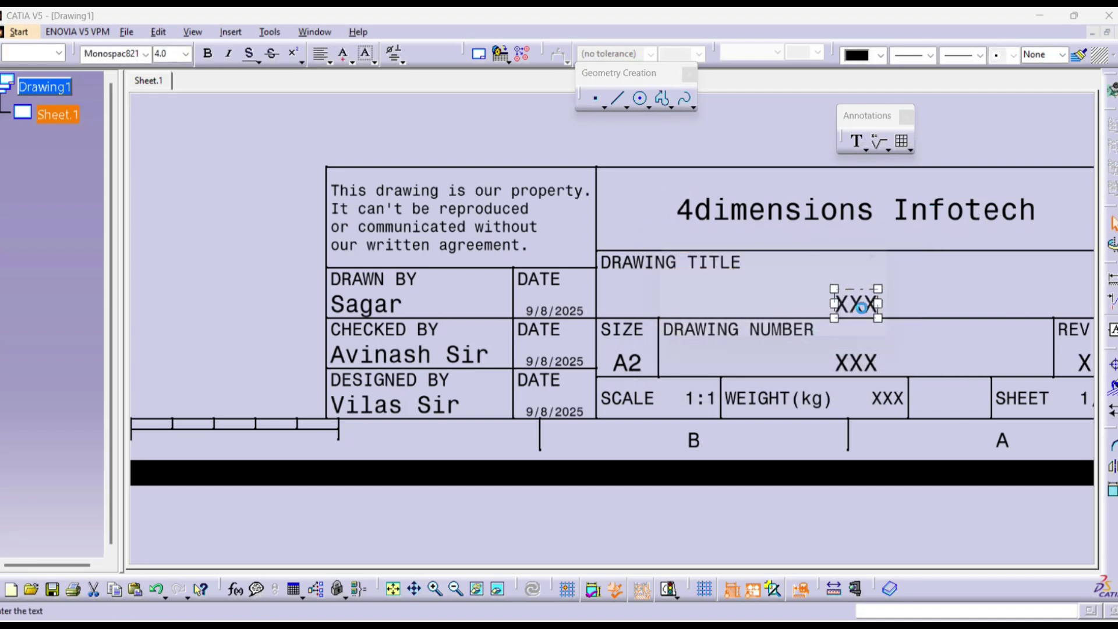
pyautogui.write('Casti')
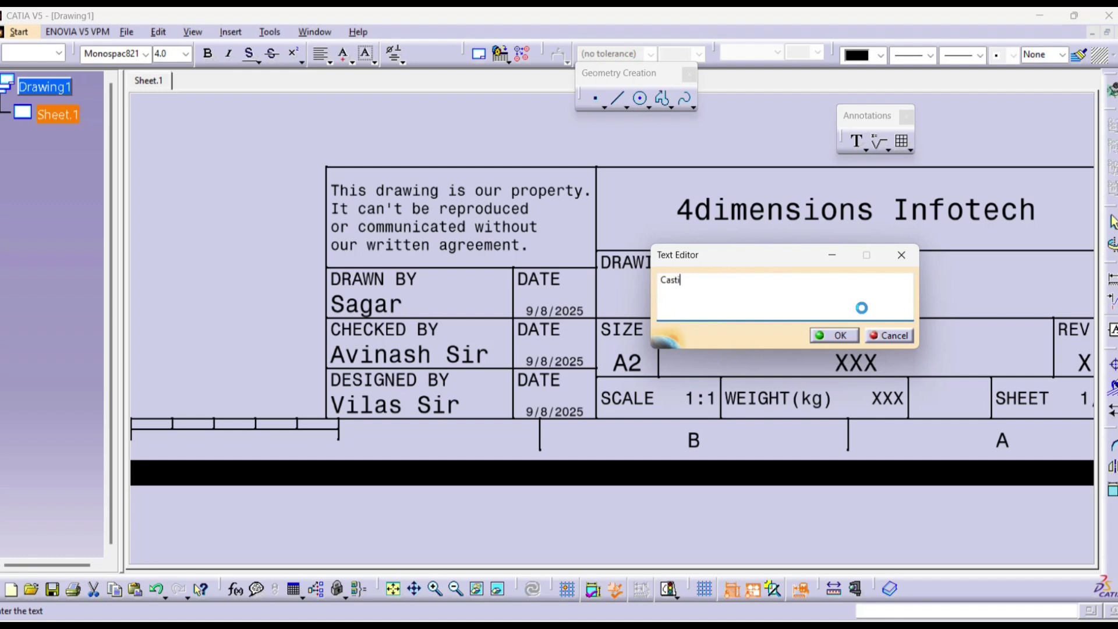
pyautogui.write('ng Part')
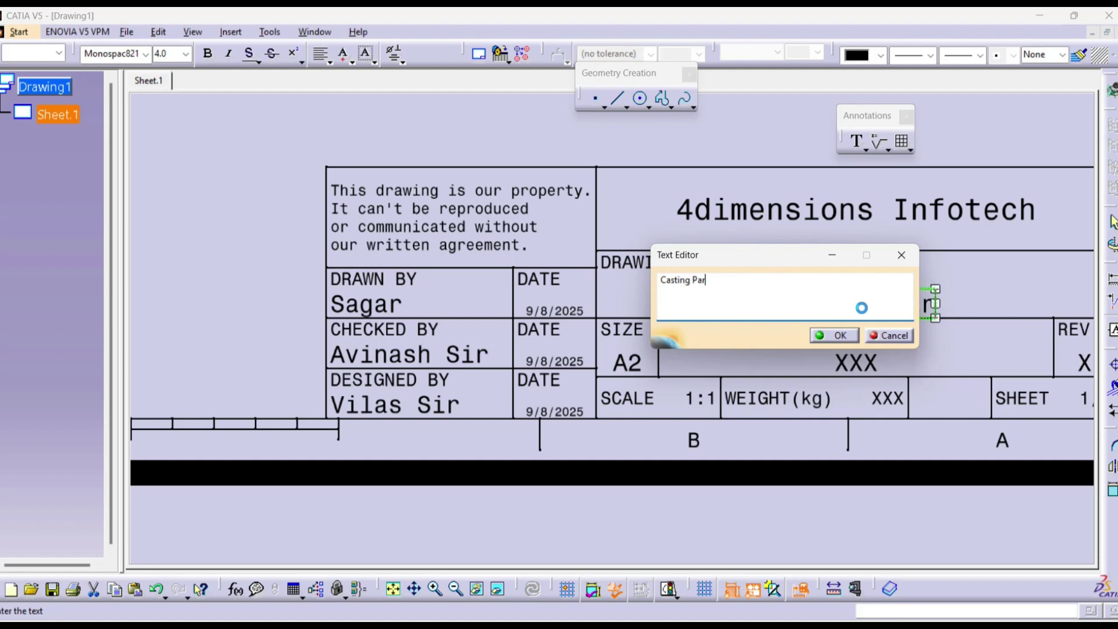
pyautogui.click(872, 366)
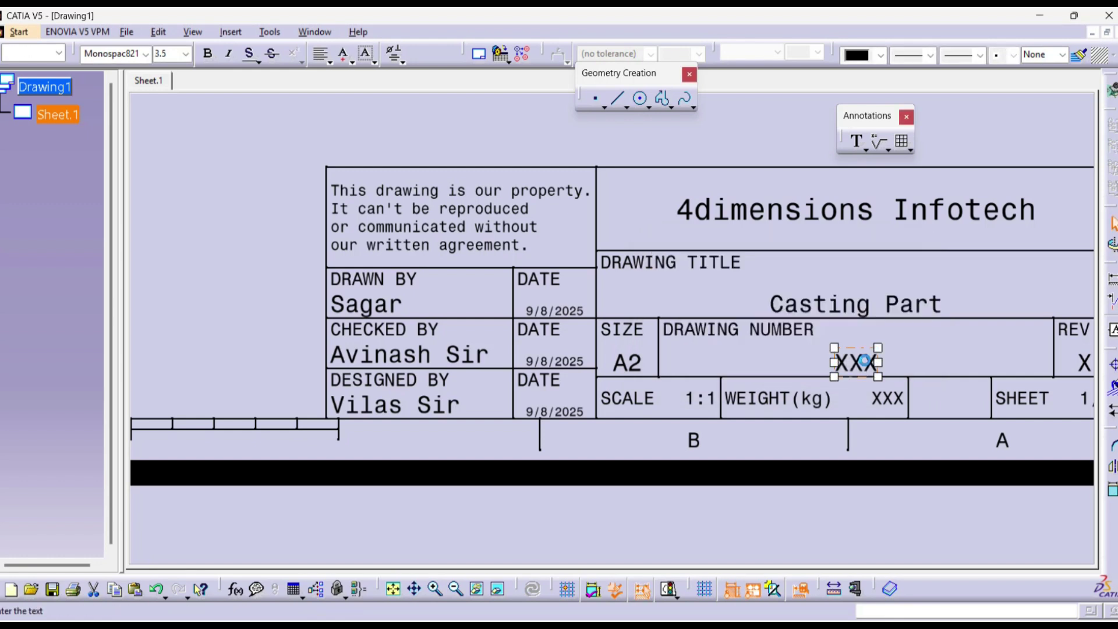
pyautogui.doubleClick(867, 363)
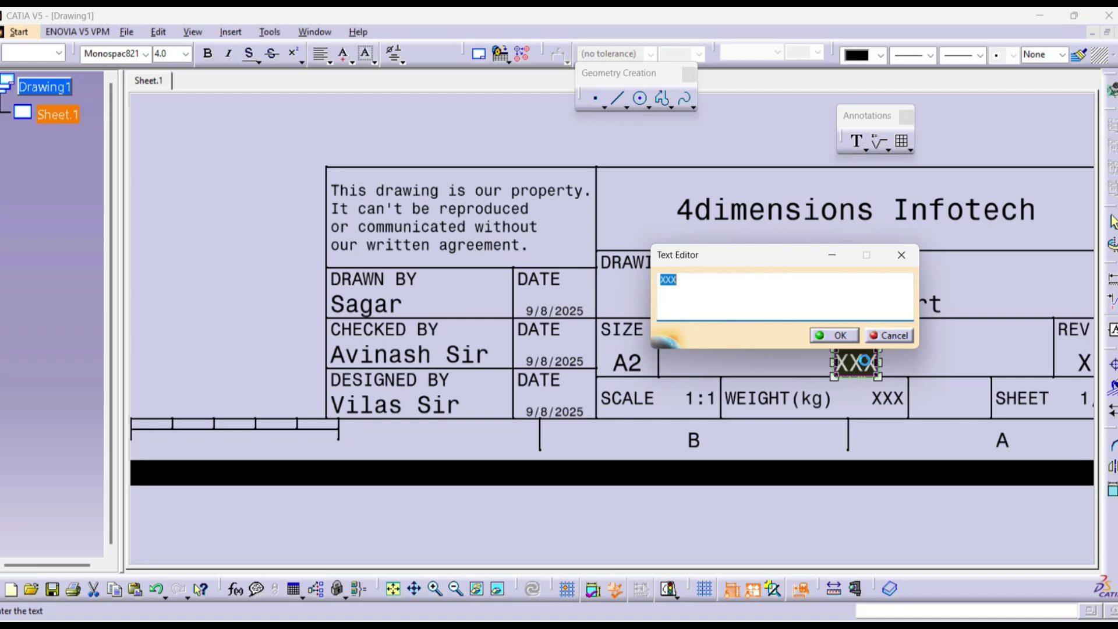
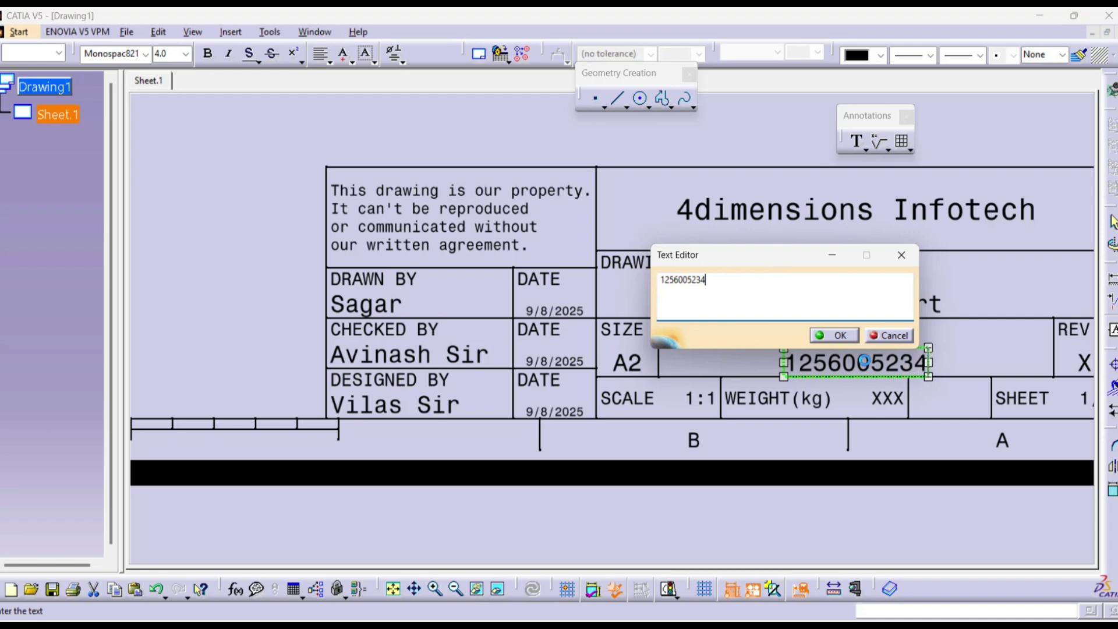
pyautogui.click(819, 340)
pyautogui.scroll(1, 727, 432)
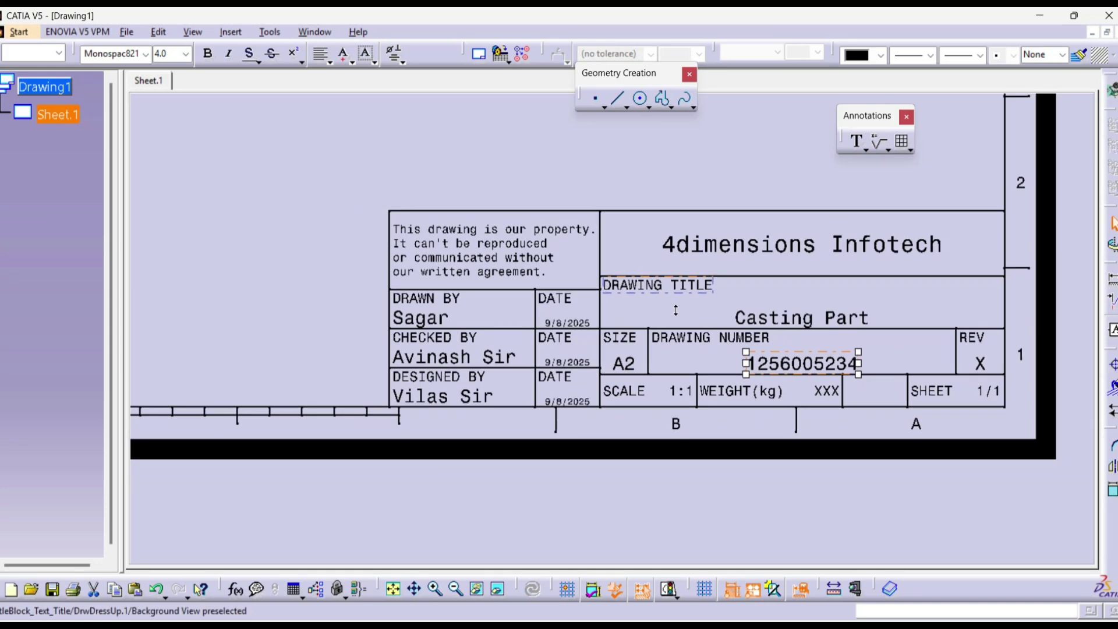
pyautogui.scroll(-2, 681, 291)
pyautogui.scroll(1, 664, 120)
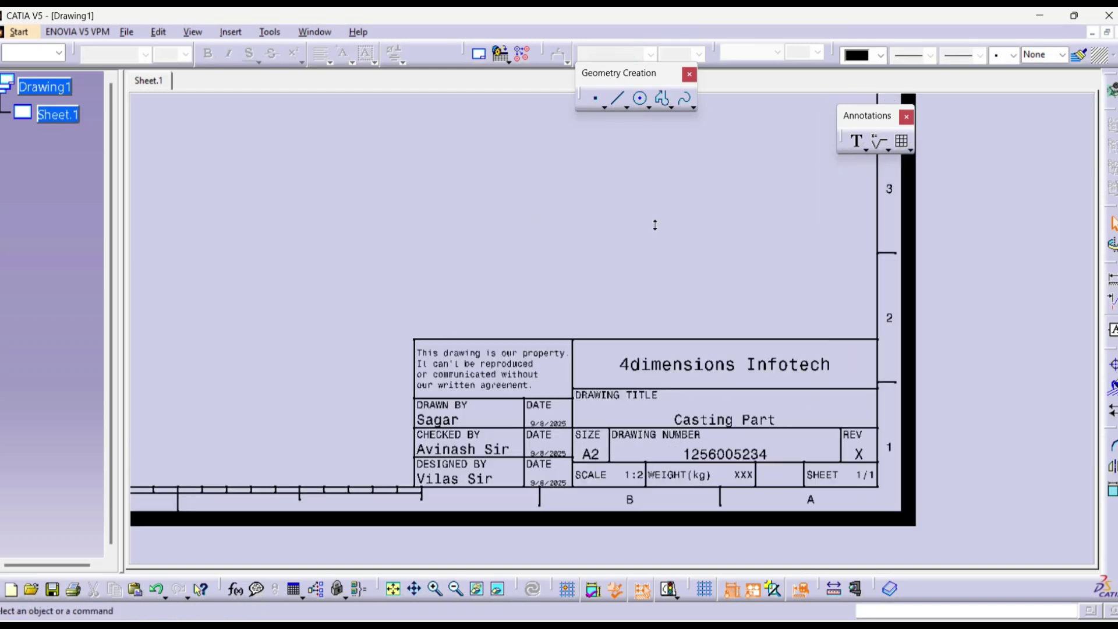
pyautogui.scroll(3, 691, 274)
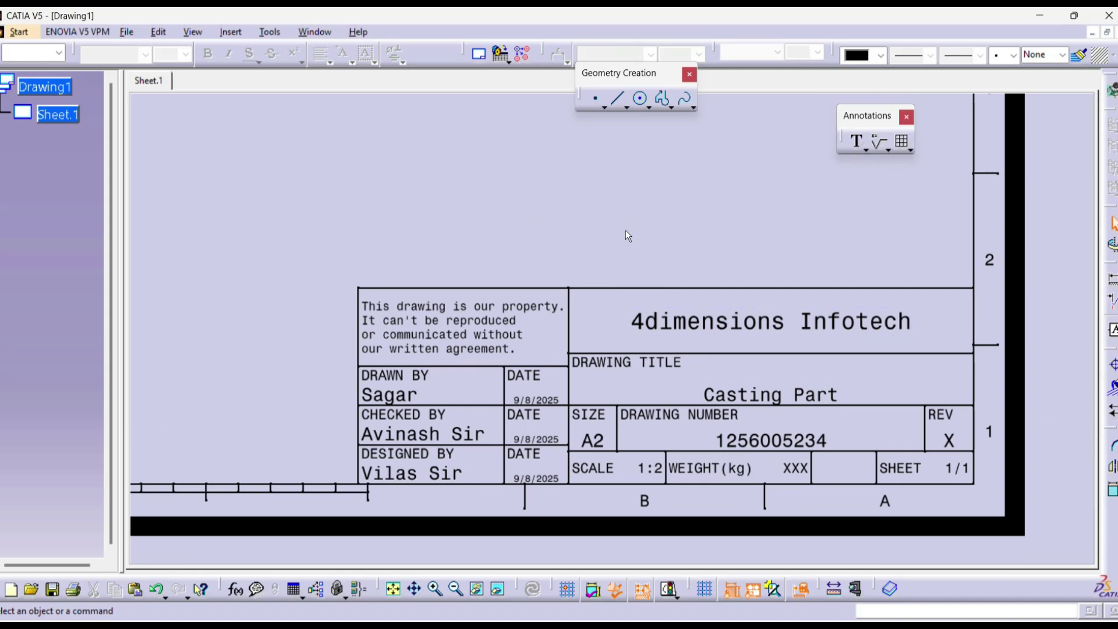
# Step: Create a new drawing, Drawing2, with an ISO A3 landscape sheet
pyautogui.hotkey('ctrl', 'n')
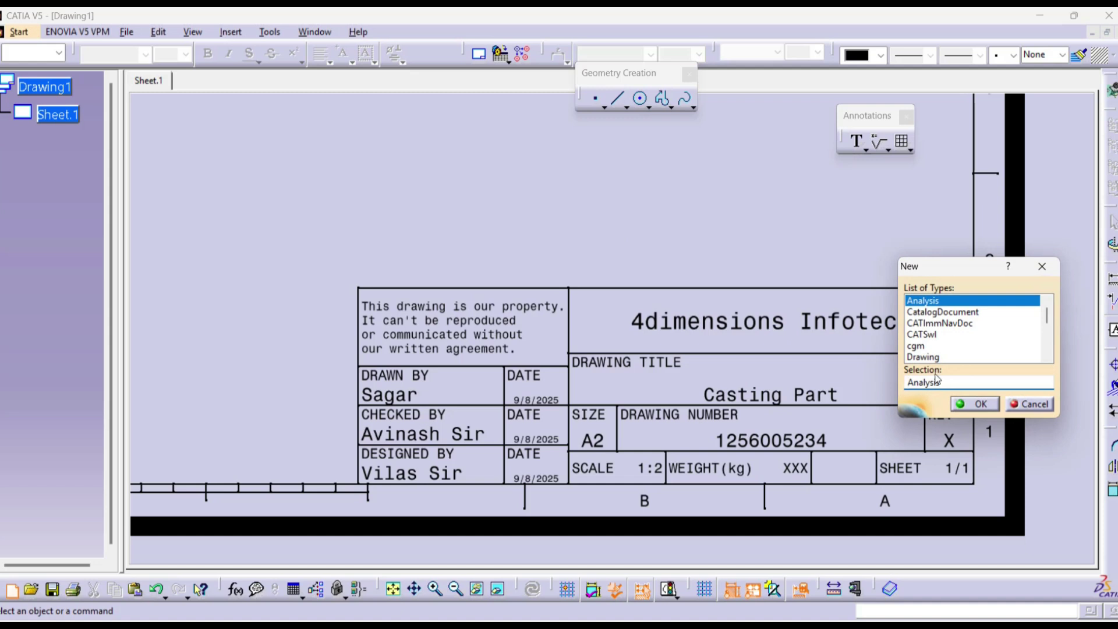
pyautogui.click(926, 357)
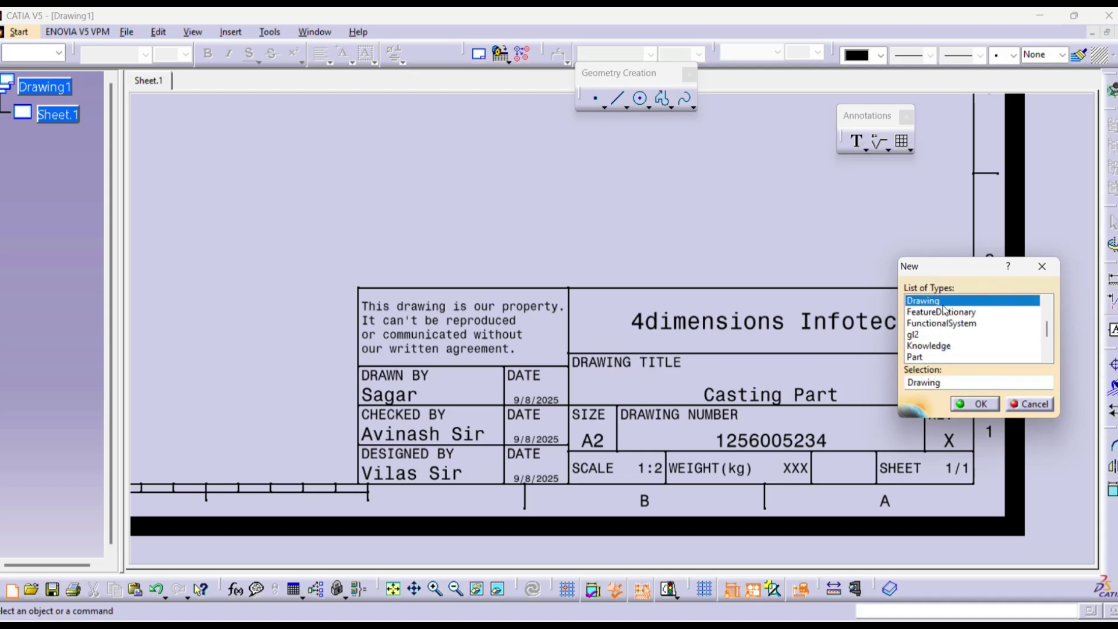
pyautogui.click(973, 404)
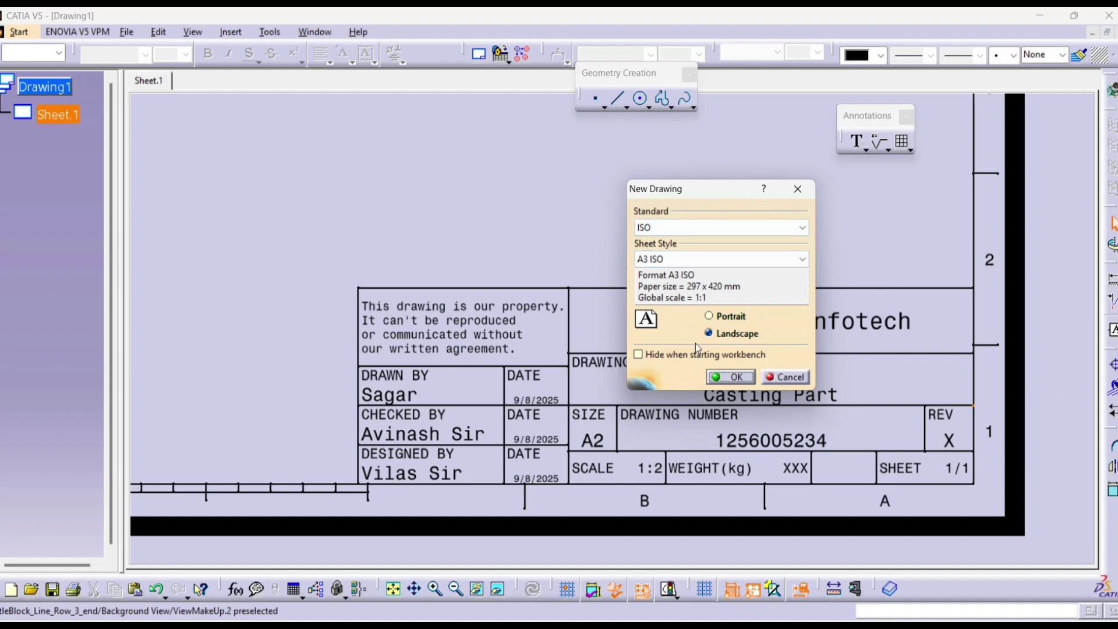
pyautogui.click(731, 377)
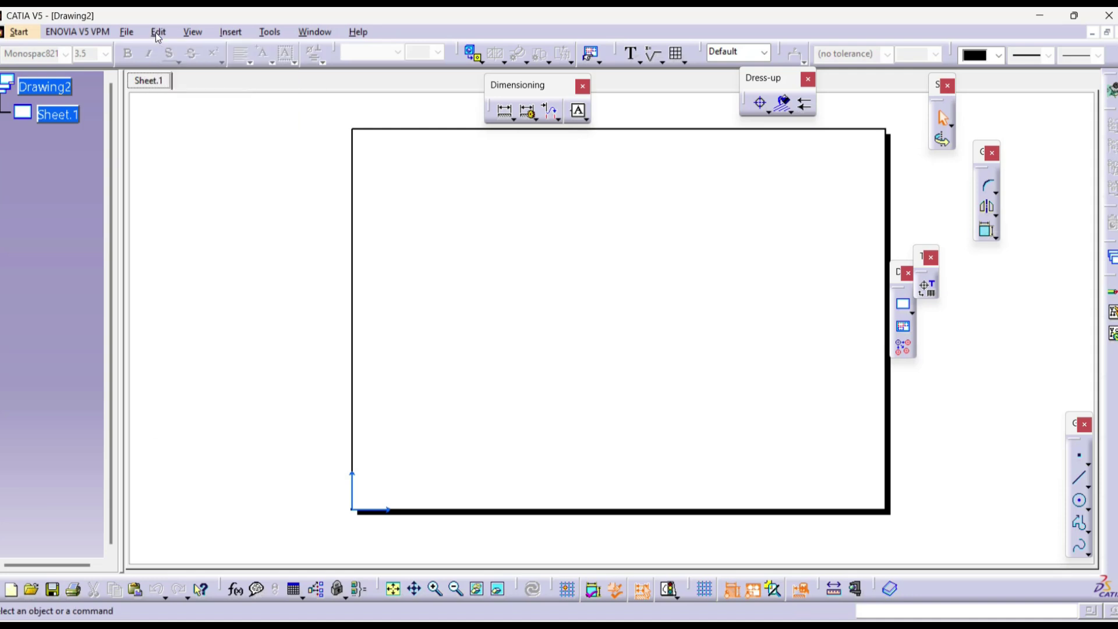
# Step: In the sheet background, create the Drawing Titleblock Sample 1 frame and title block
pyautogui.click(159, 32)
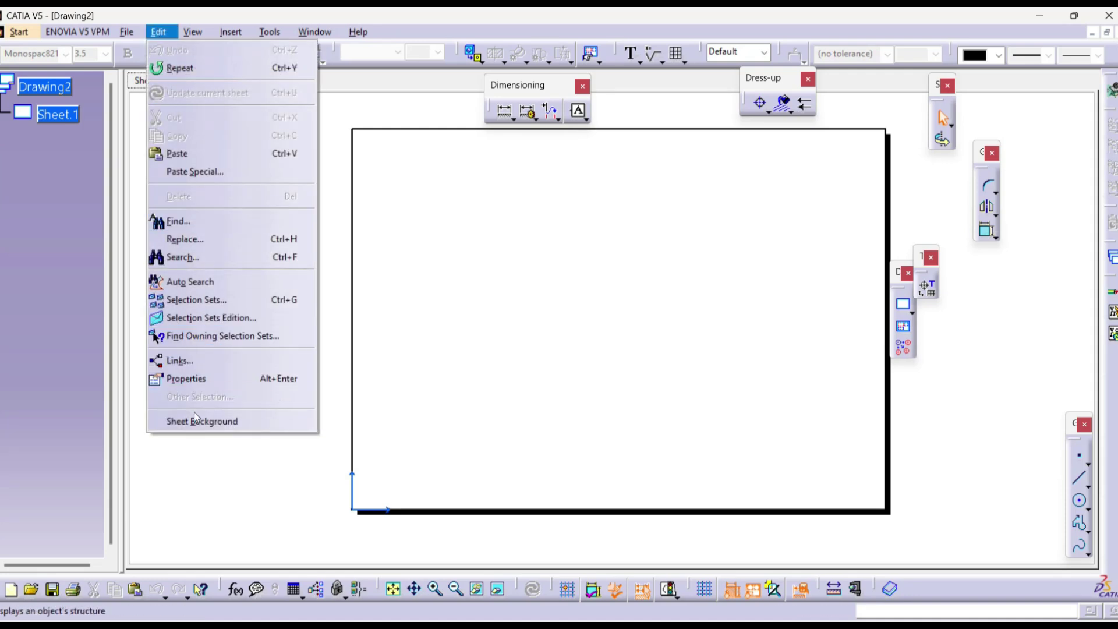
pyautogui.click(201, 421)
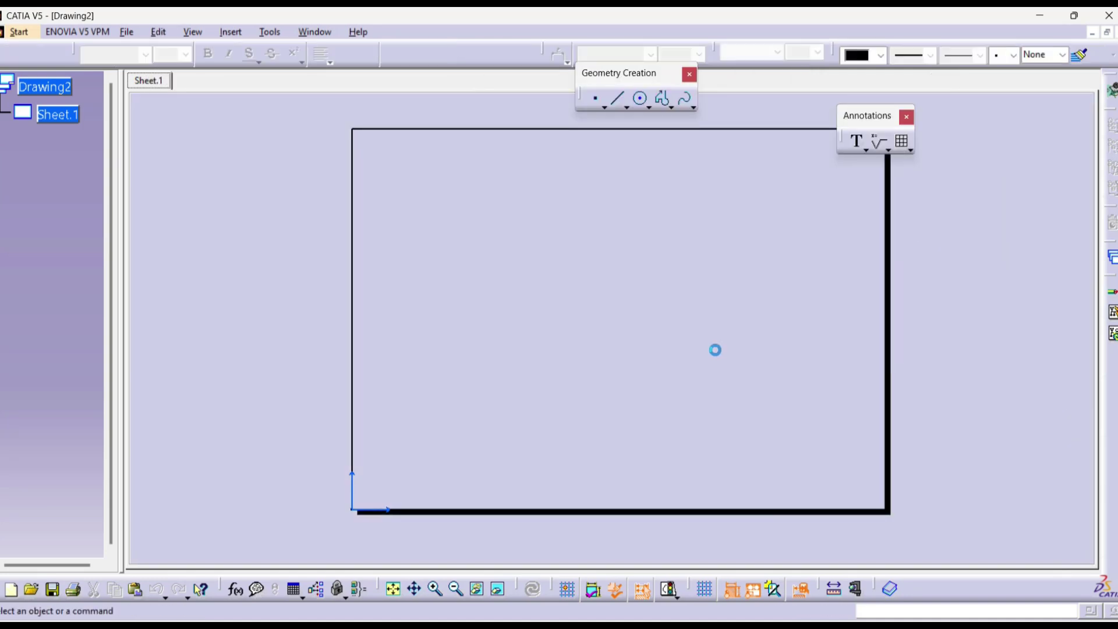
pyautogui.click(479, 56)
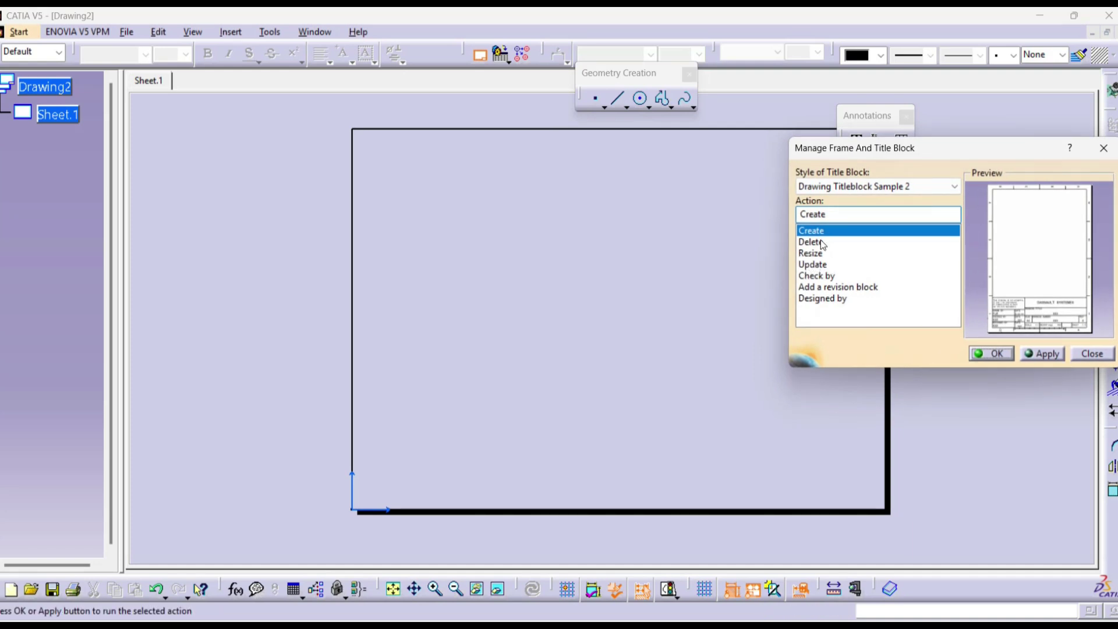
pyautogui.click(886, 190)
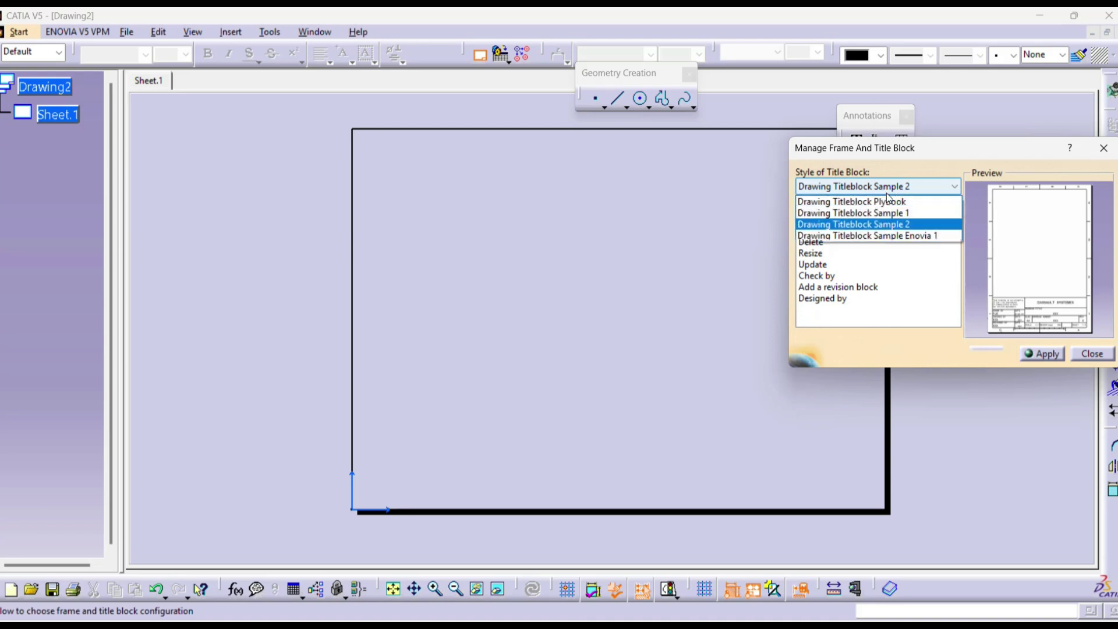
pyautogui.click(895, 214)
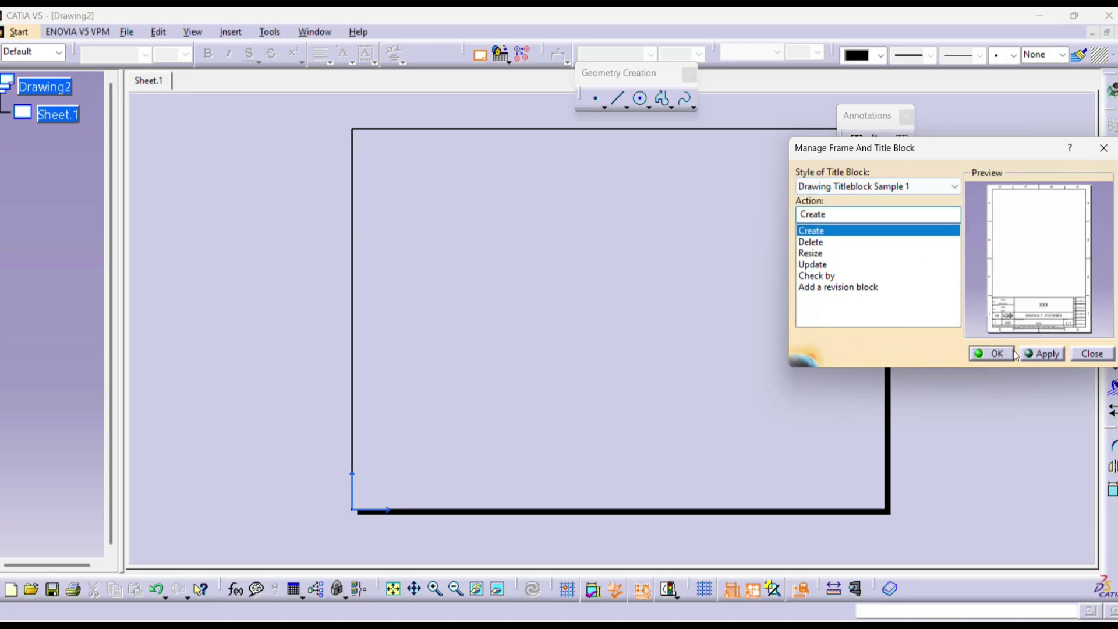
pyautogui.click(1042, 354)
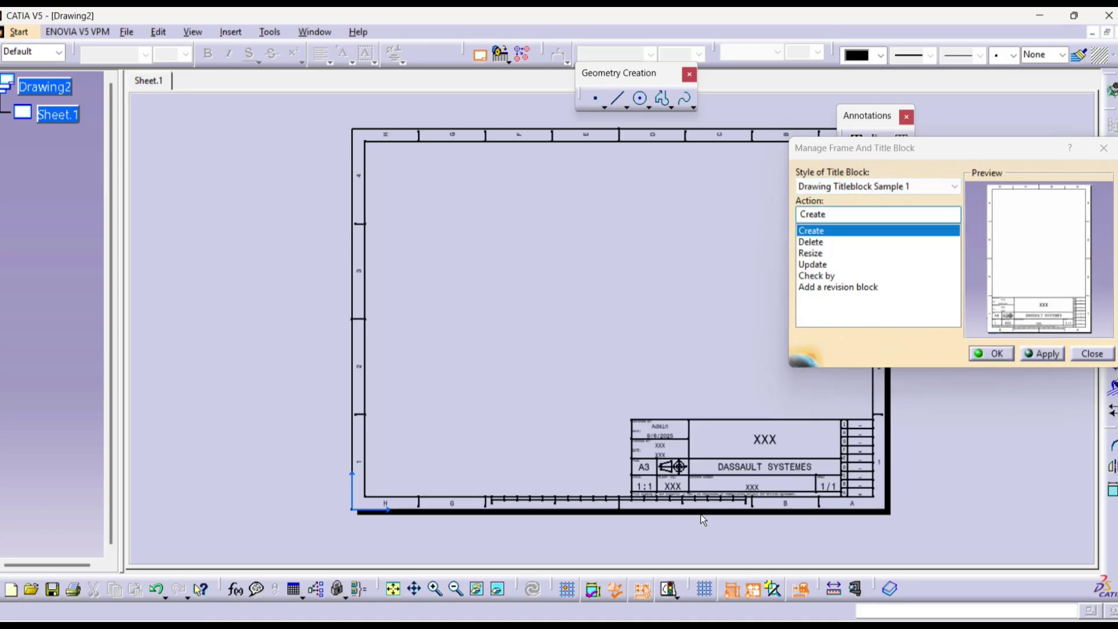
# Step: Zoom in on the new A3 title block showing scale 1:1, then close the frame manager
pyautogui.scroll(3, 701, 494)
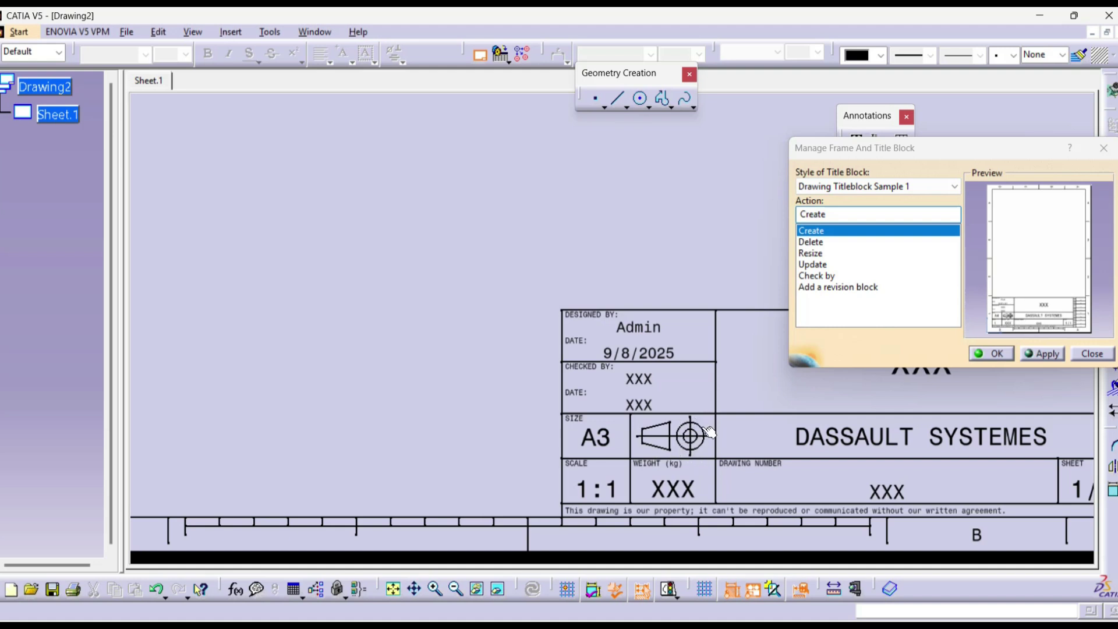
pyautogui.moveTo(681, 415); pyautogui.dragTo(632, 354, button='middle')
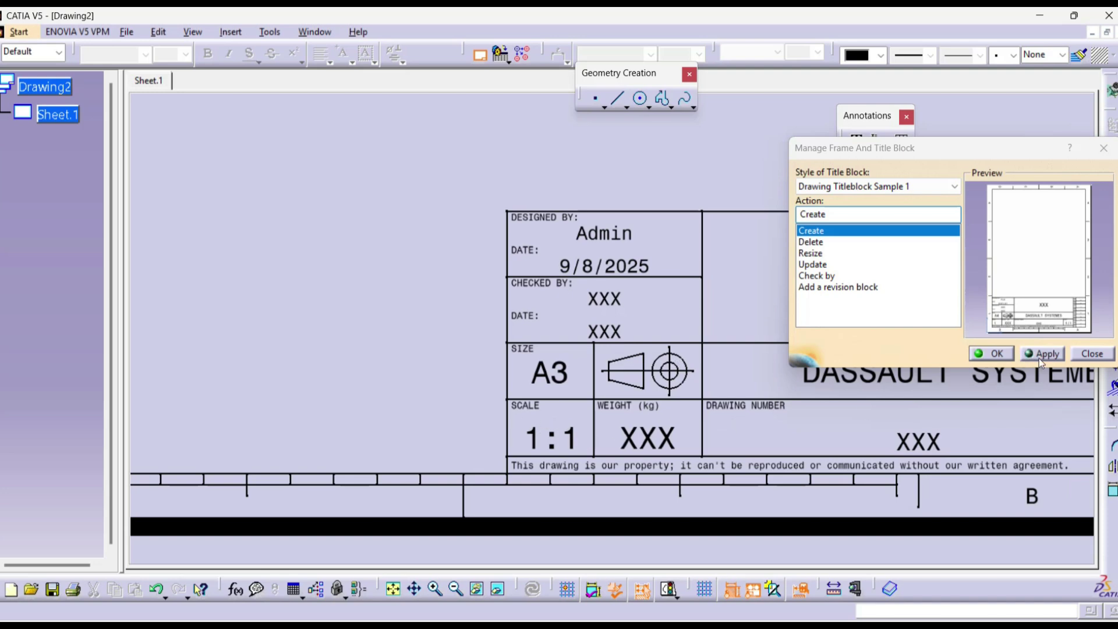
pyautogui.click(993, 354)
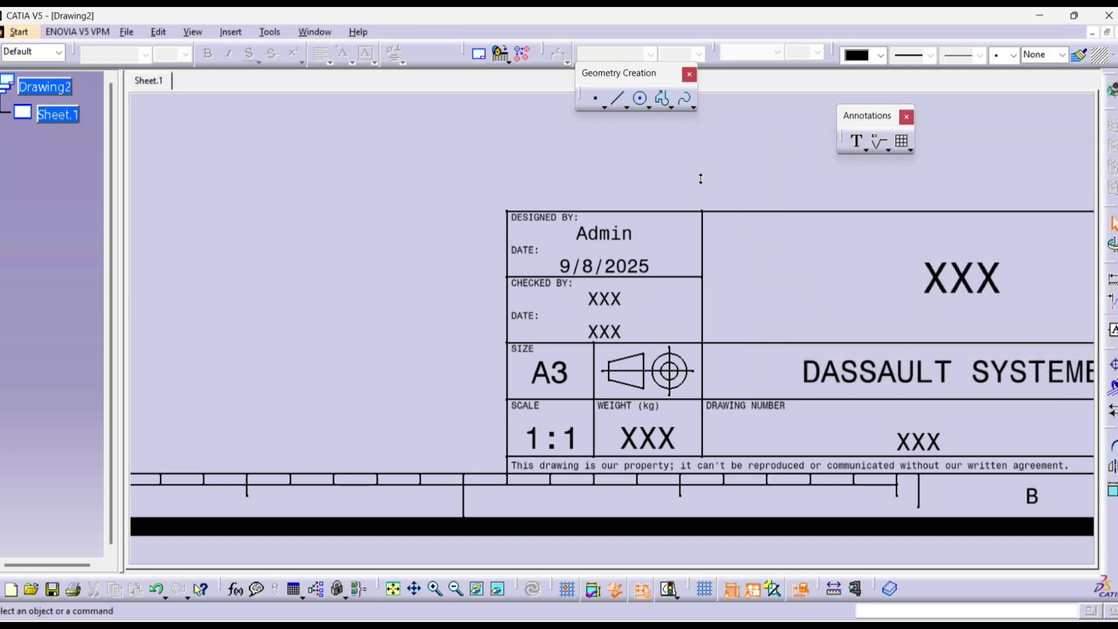
pyautogui.scroll(-2, 441, 174)
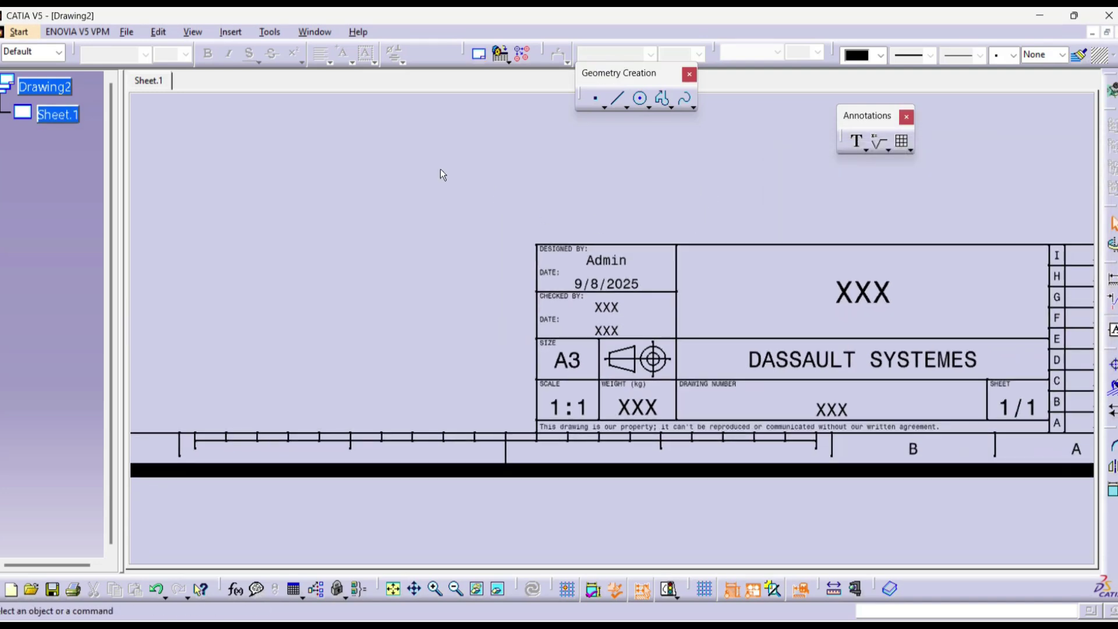
# Step: Back in Working Views, give Sheet.1 third-angle projection and 1:2 scale in its properties
pyautogui.click(158, 31)
pyautogui.click(195, 421)
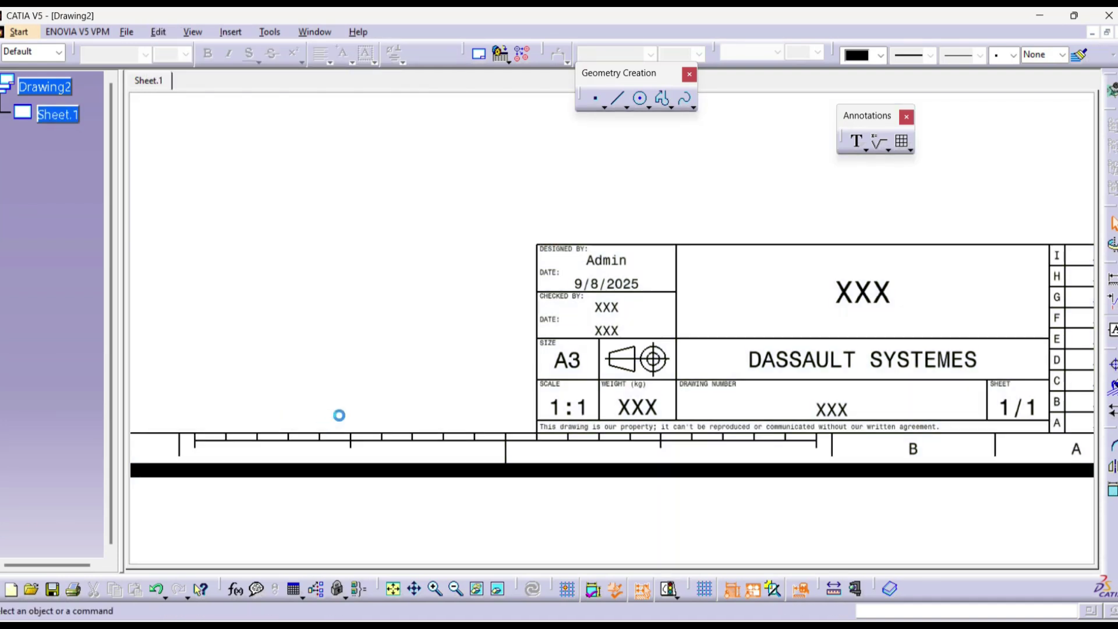
pyautogui.rightClick(64, 117)
pyautogui.click(125, 238)
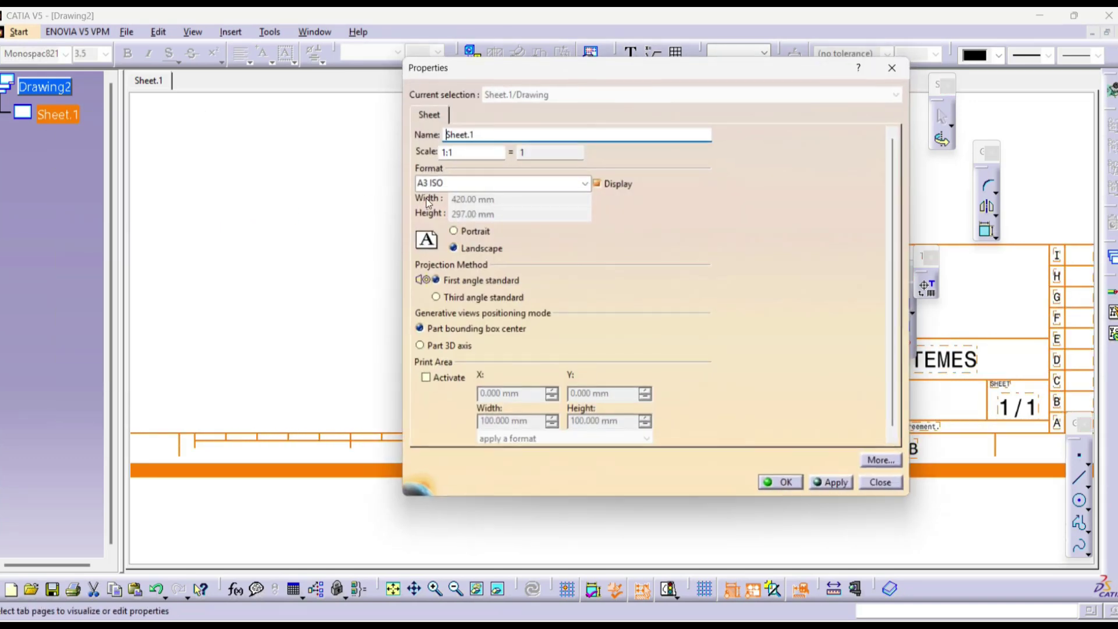
pyautogui.click(466, 299)
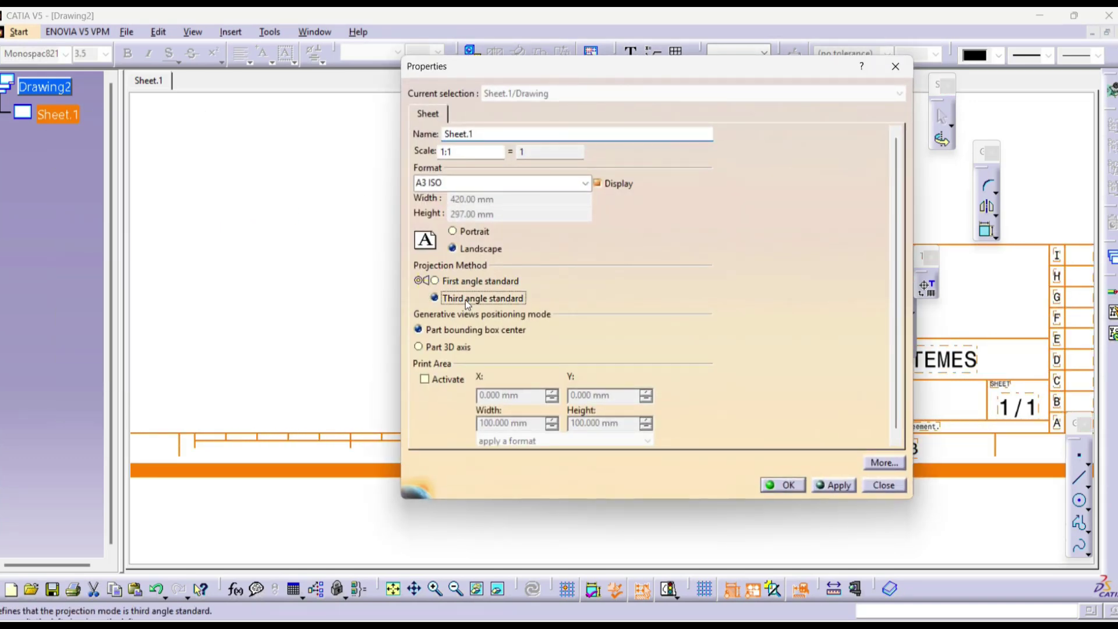
pyautogui.click(456, 153)
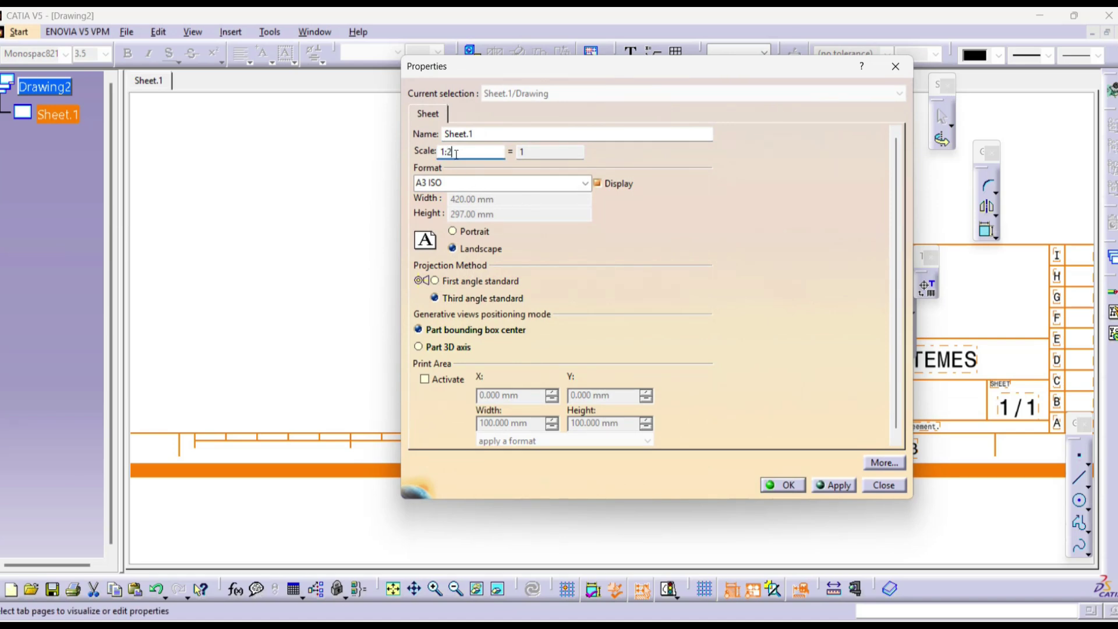
pyautogui.click(789, 485)
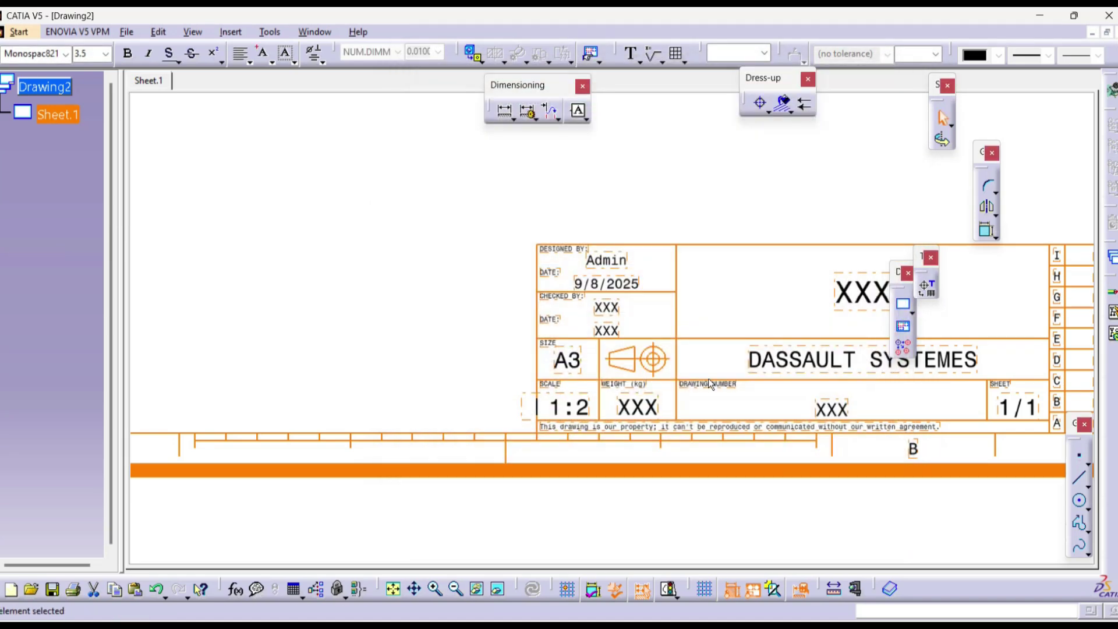
# Step: Zoom in and reframe the view to check the title block reads 1:2
pyautogui.keyDown('ctrl'); pyautogui.moveTo(482, 247); pyautogui.dragTo(469, 201, button='middle'); pyautogui.keyUp('ctrl')
pyautogui.click(463, 207)
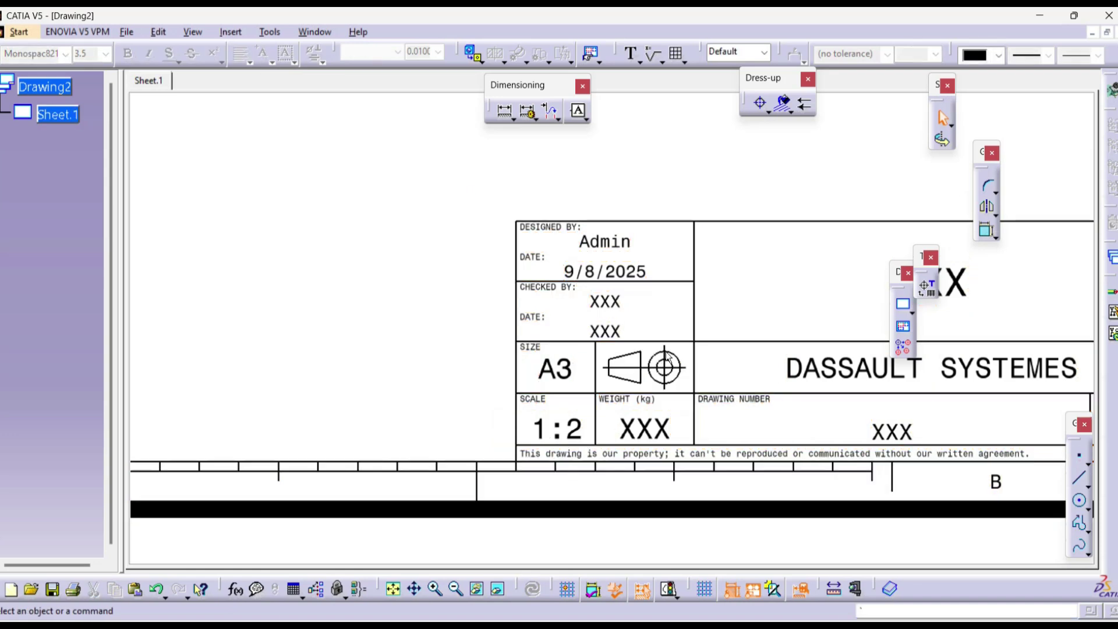
pyautogui.moveTo(650, 339)
pyautogui.keyDown('ctrl'); pyautogui.mouseDown(button='middle')
pyautogui.moveTo(634, 442)
pyautogui.moveTo(682, 401)
pyautogui.mouseUp(button='middle'); pyautogui.keyUp('ctrl')
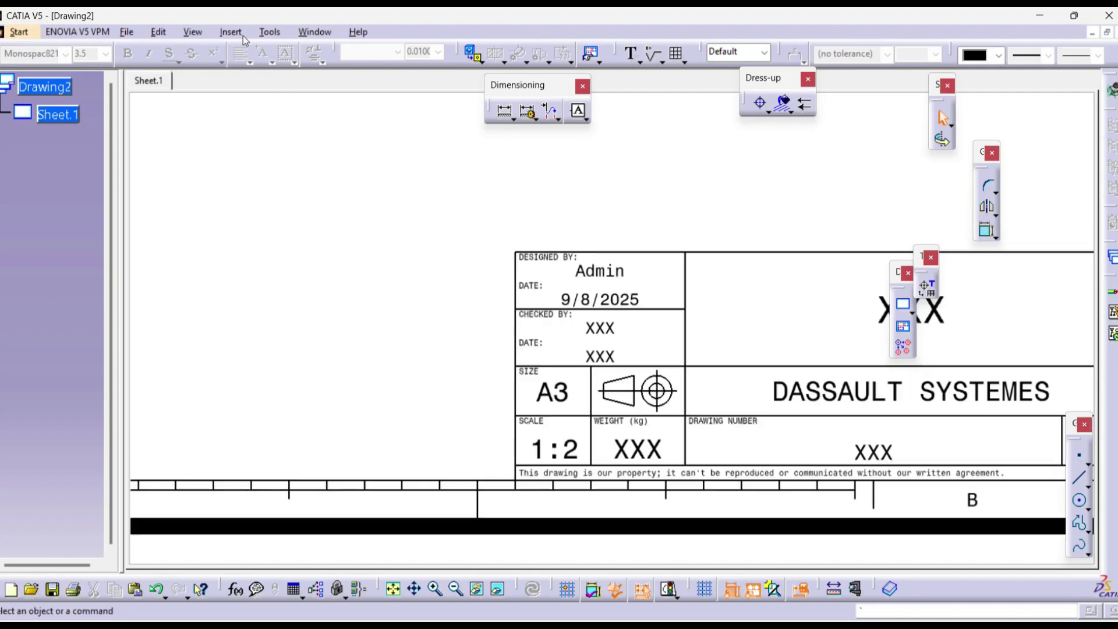
# Step: Update the background title block so it shows the third-angle symbol and sheet 1/1
pyautogui.click(159, 32)
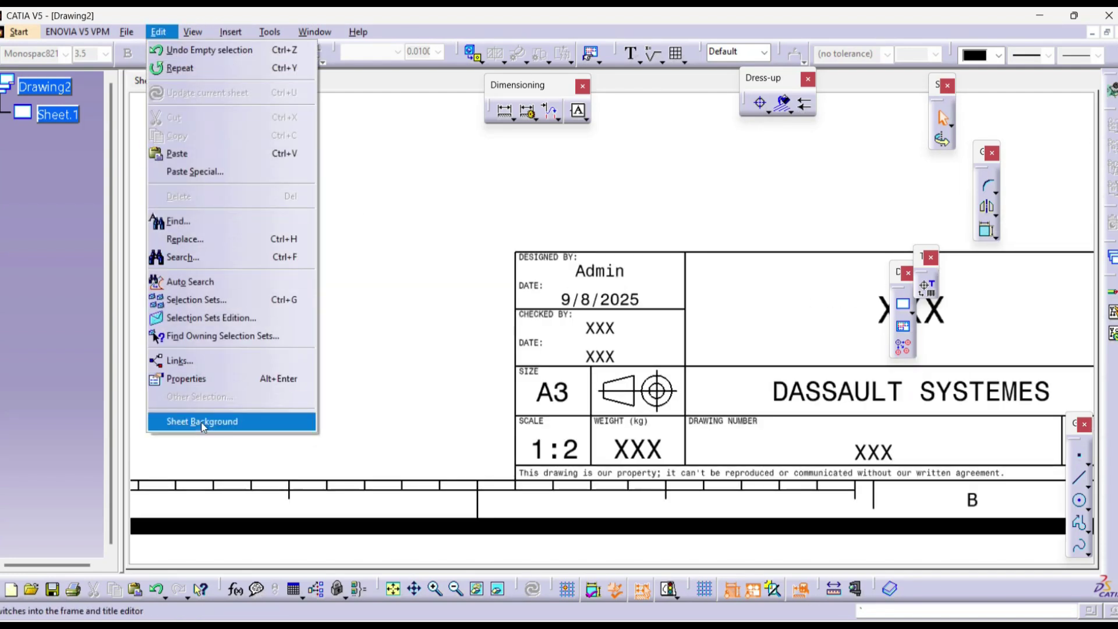
pyautogui.click(202, 421)
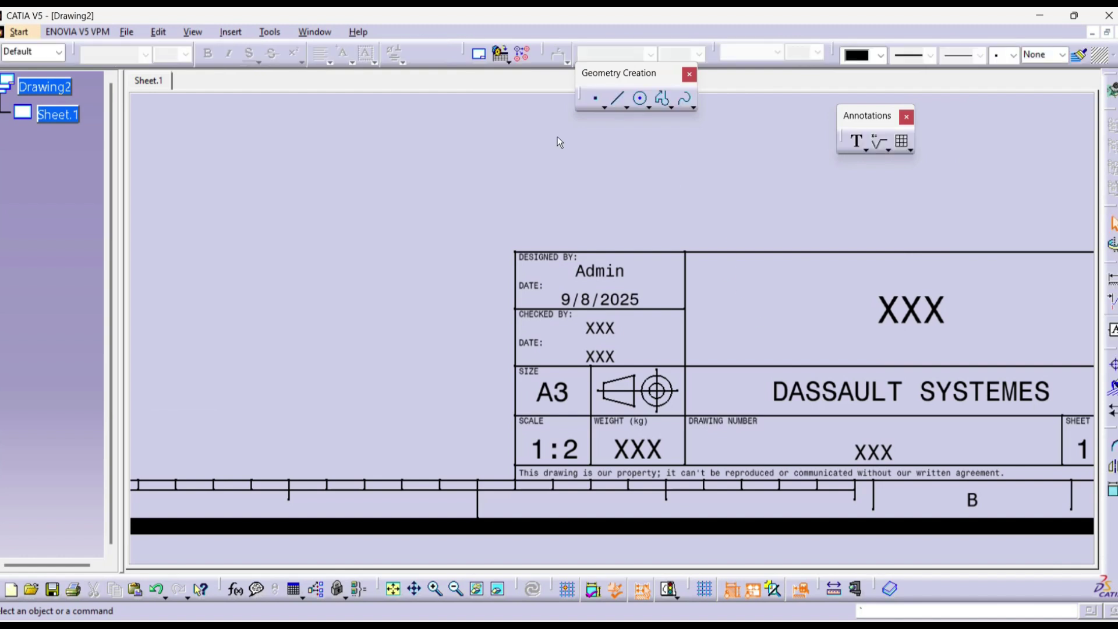
pyautogui.click(480, 56)
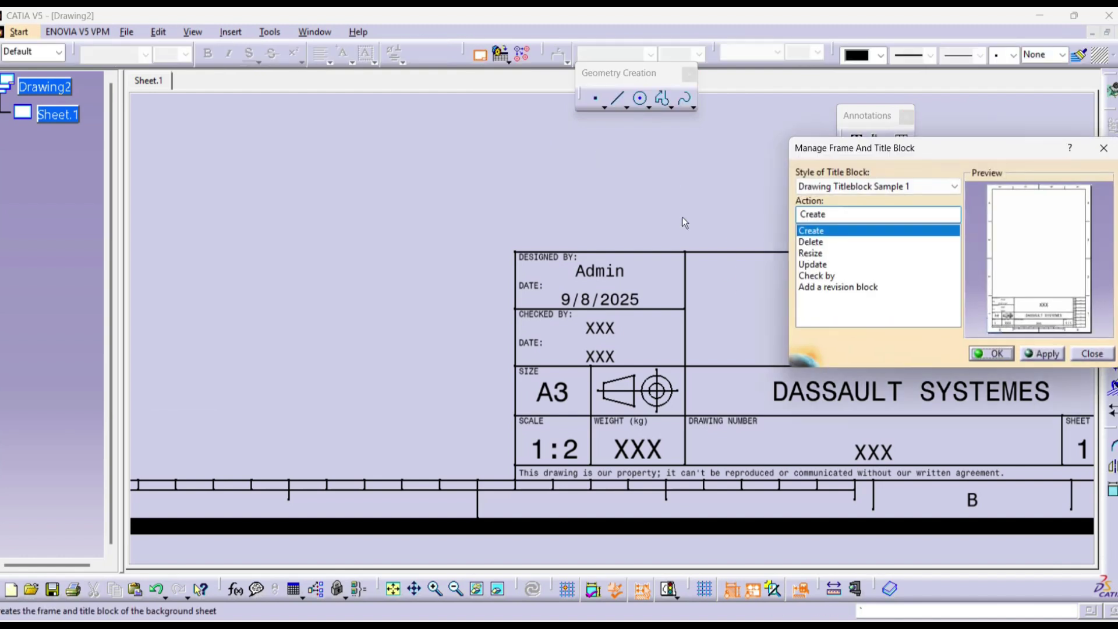
pyautogui.click(821, 266)
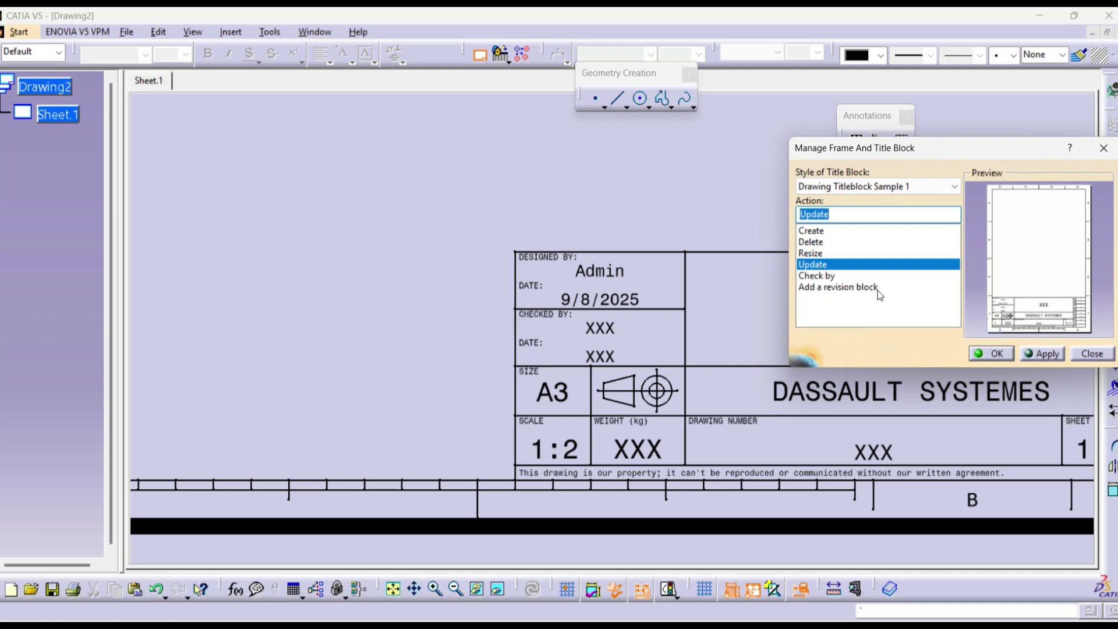
pyautogui.click(1042, 353)
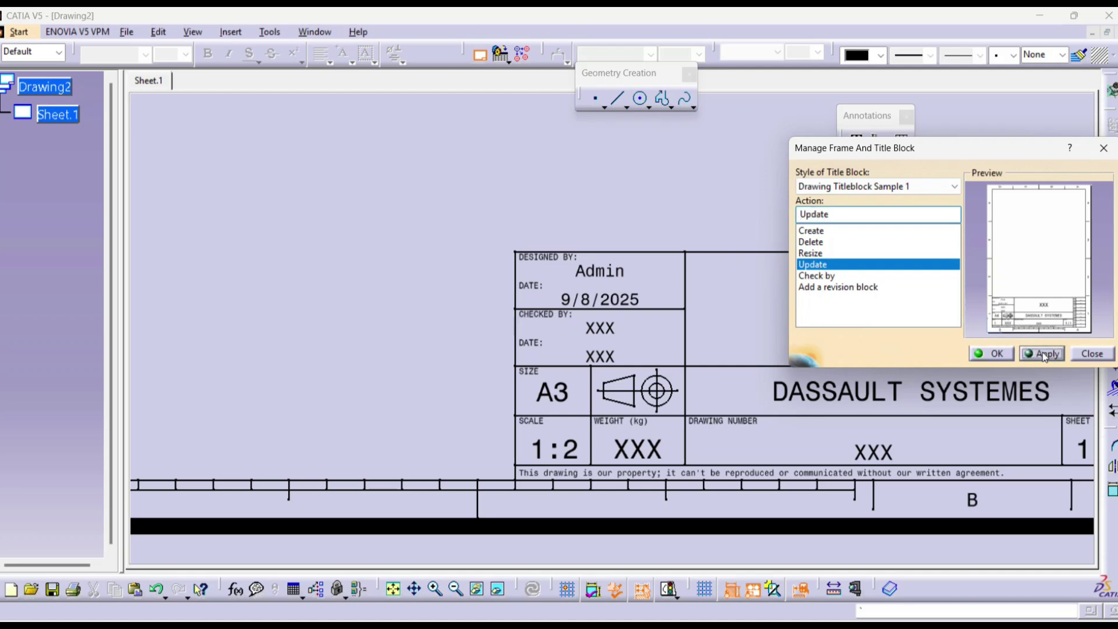
pyautogui.click(992, 354)
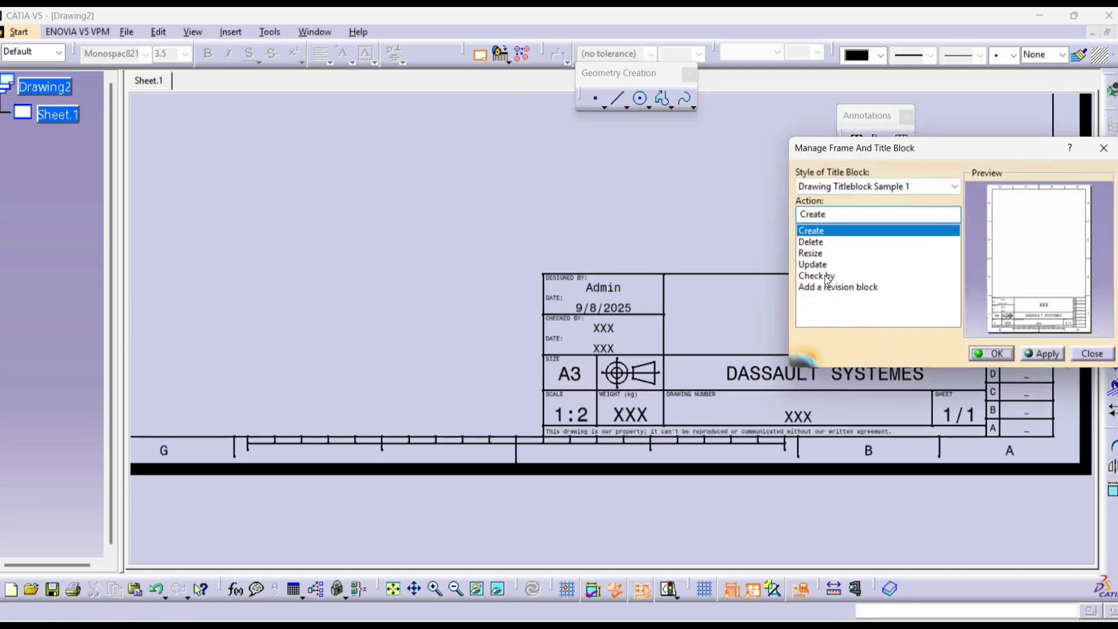
# Step: Run the Check by action and enter the checker's name, capitalising its first letter
pyautogui.click(824, 275)
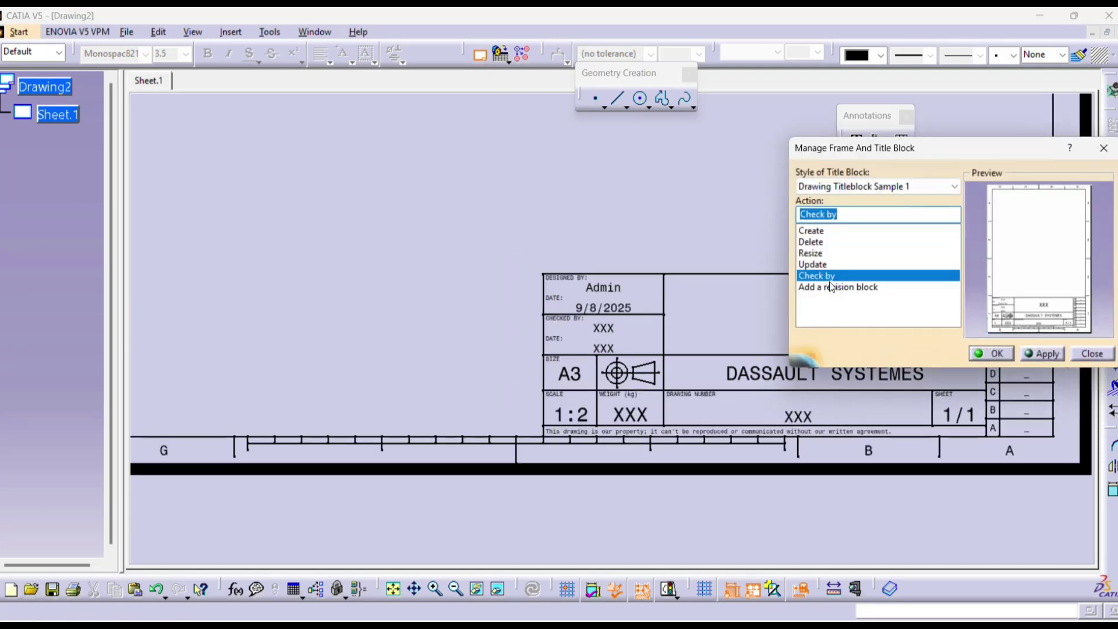
pyautogui.click(1044, 352)
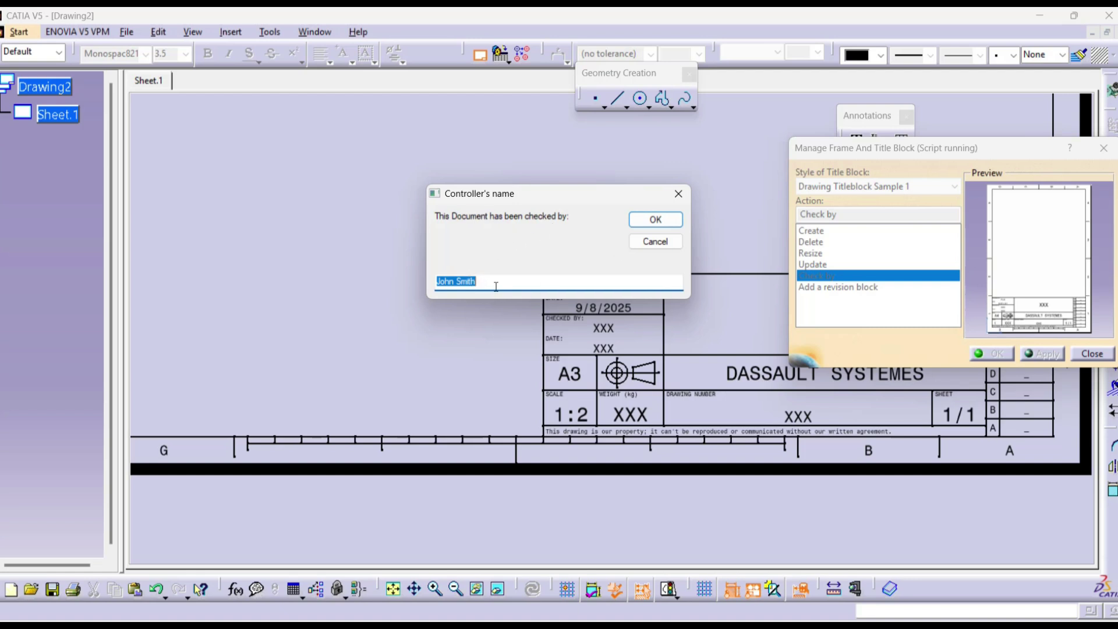
pyautogui.press('Home')
pyautogui.press('Delete')
pyautogui.write('V')
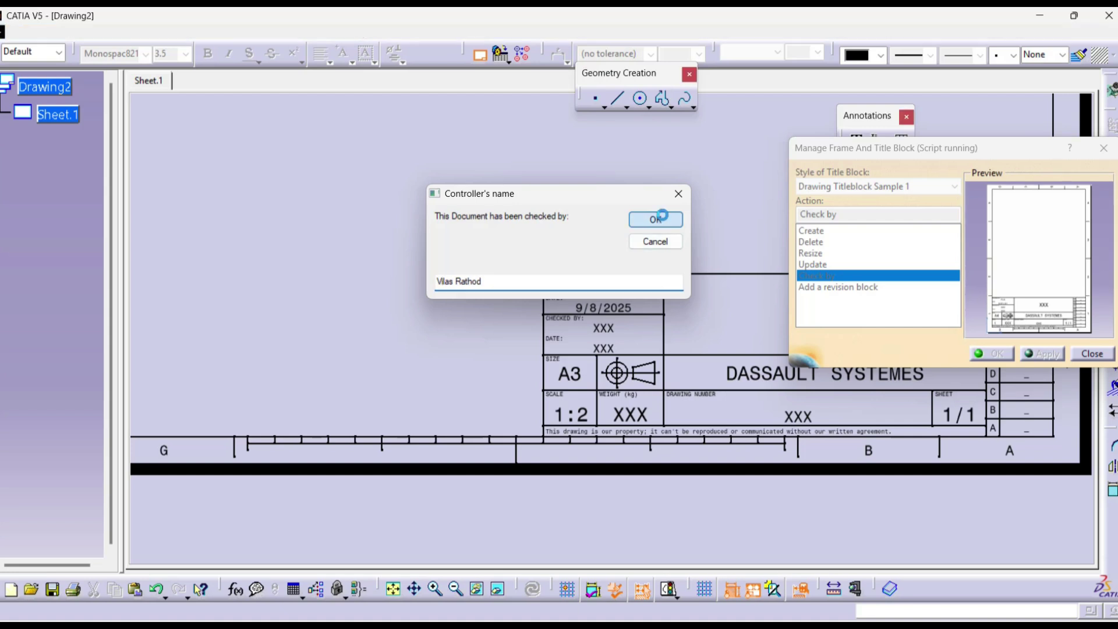
pyautogui.click(655, 219)
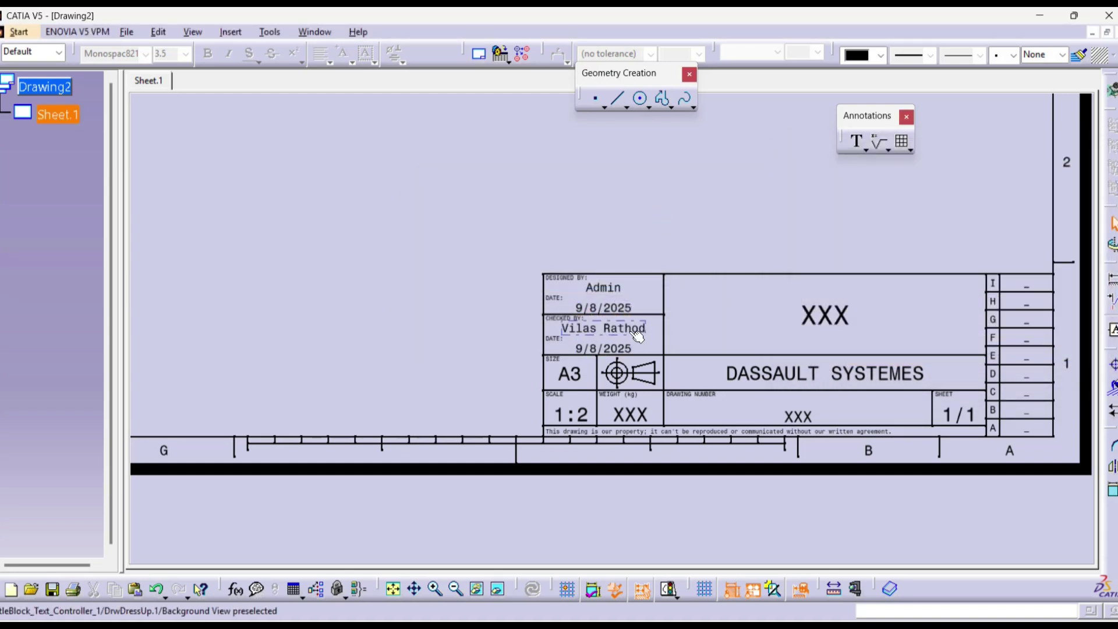
# Step: Zoom out to the full A3 sheet, close the frame manager, and return to Working Views
pyautogui.click(619, 287)
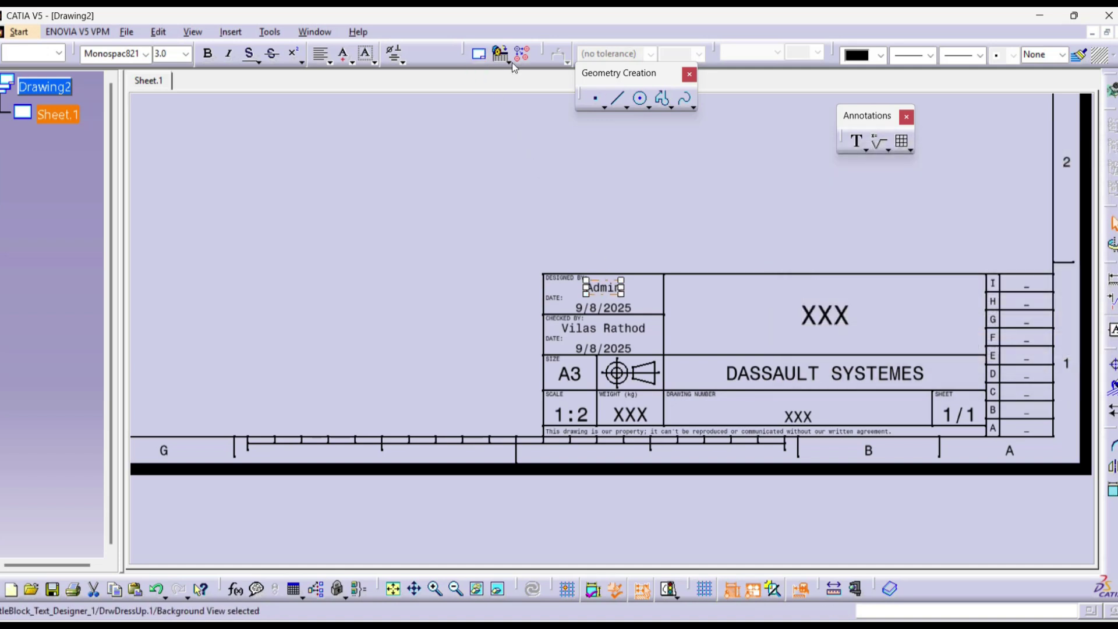
pyautogui.click(480, 56)
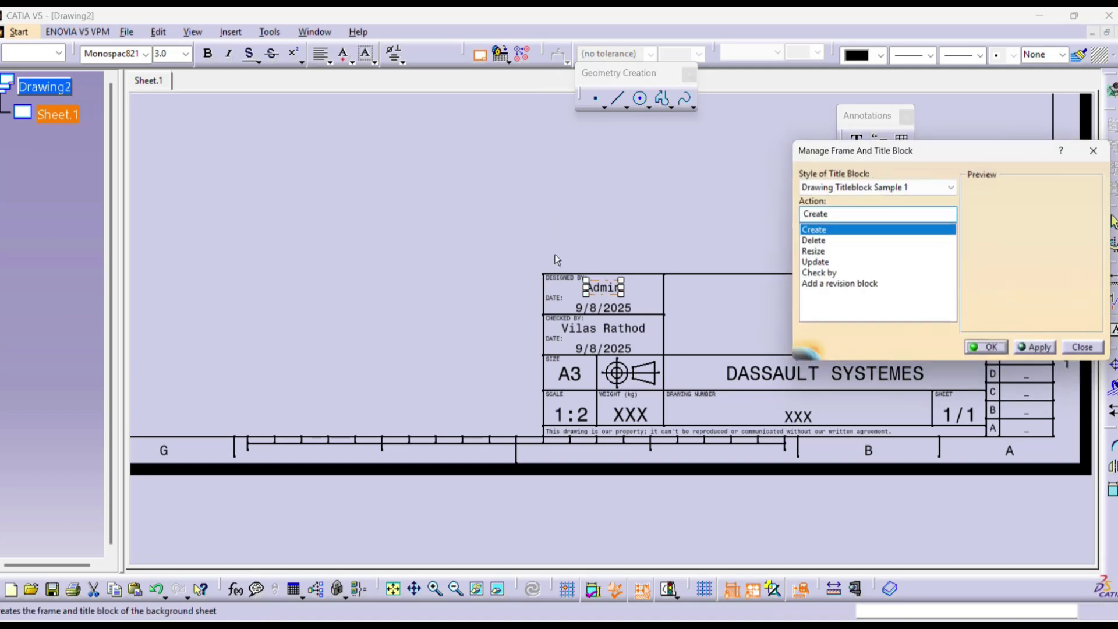
pyautogui.click(817, 277)
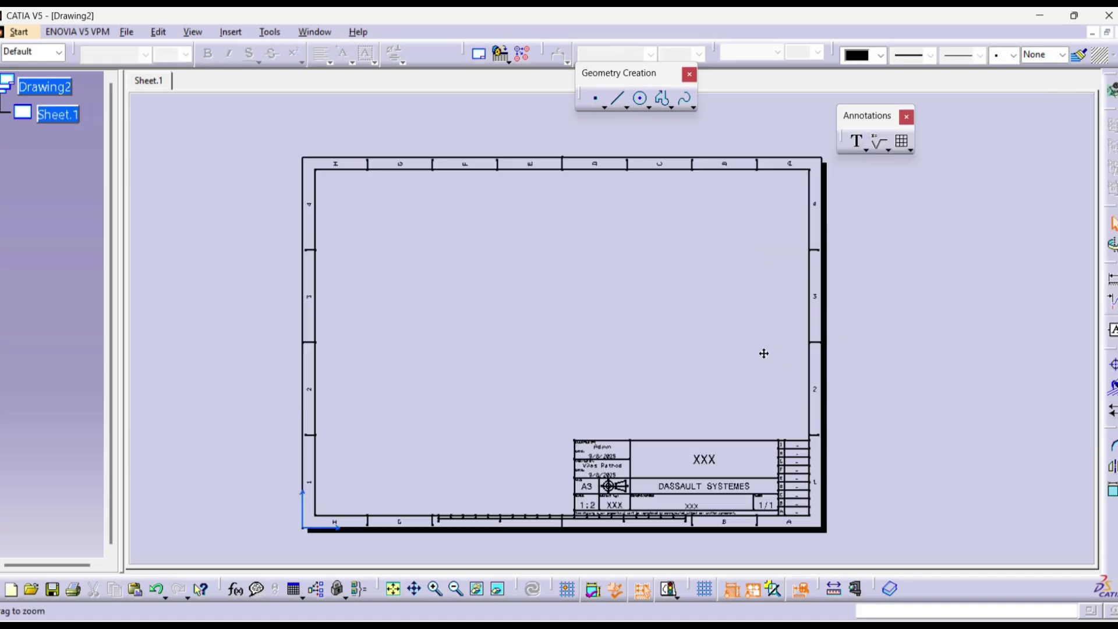
pyautogui.moveTo(763, 353); pyautogui.dragTo(764, 349, button='middle')
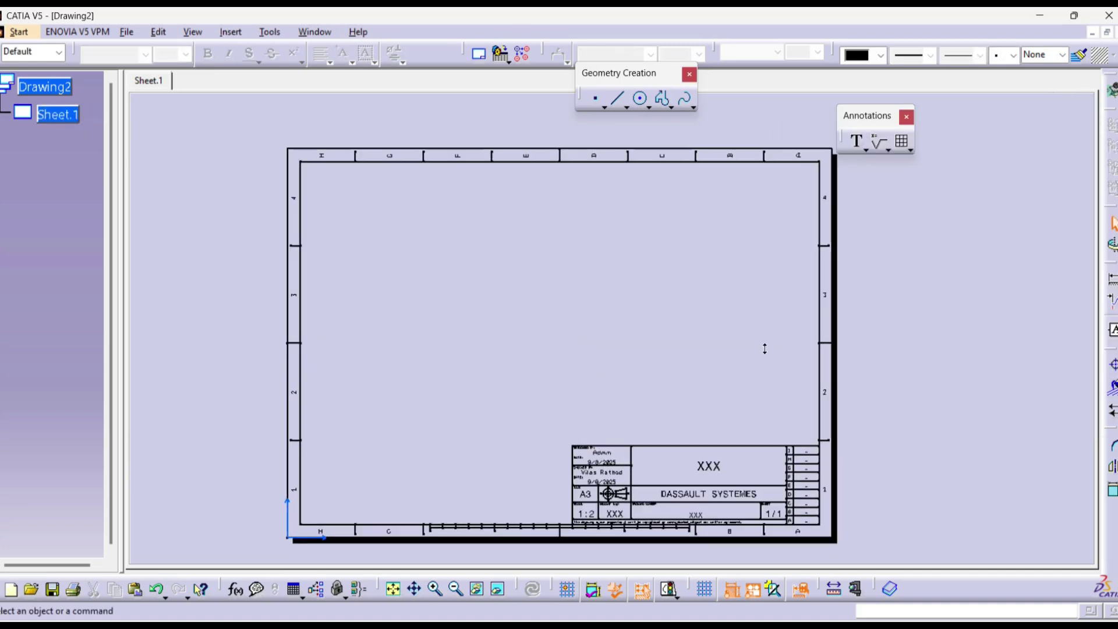
pyautogui.click(481, 56)
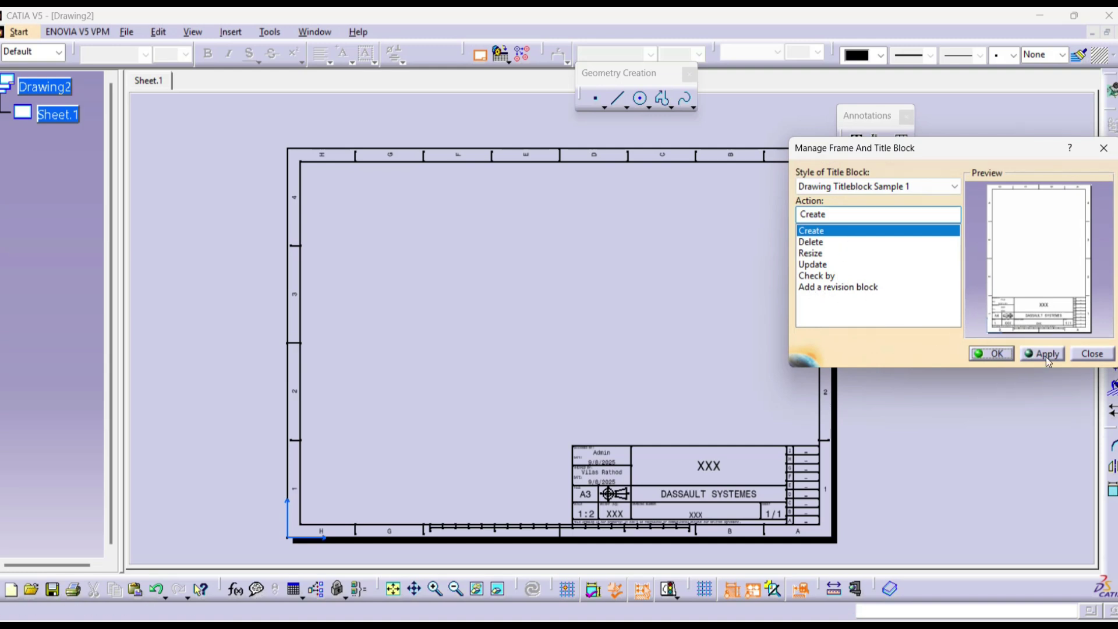
pyautogui.click(1092, 353)
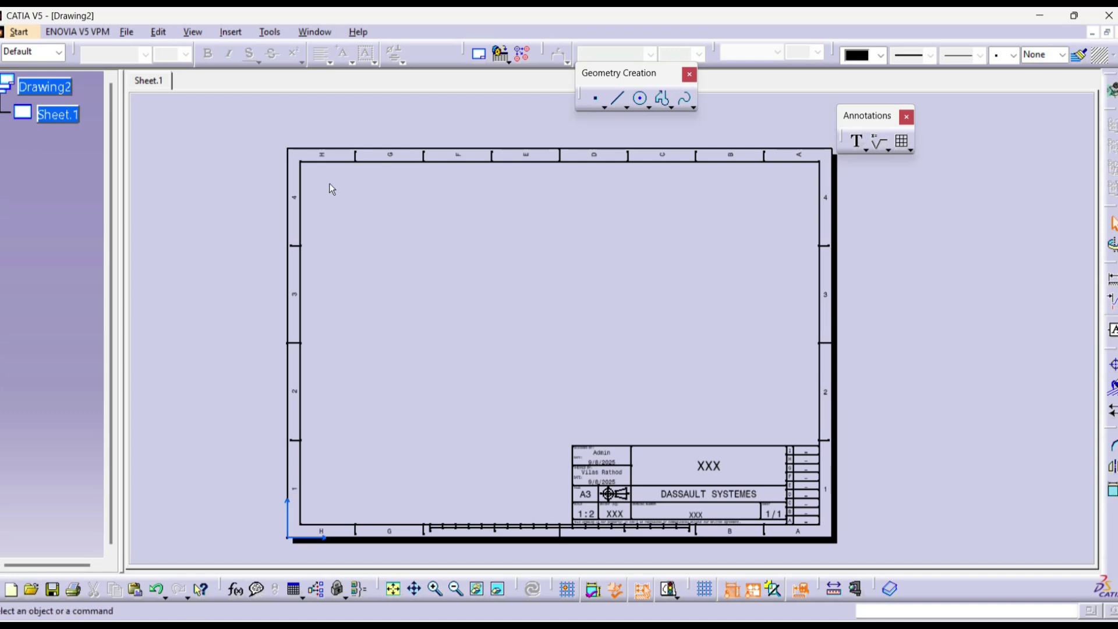
pyautogui.click(159, 32)
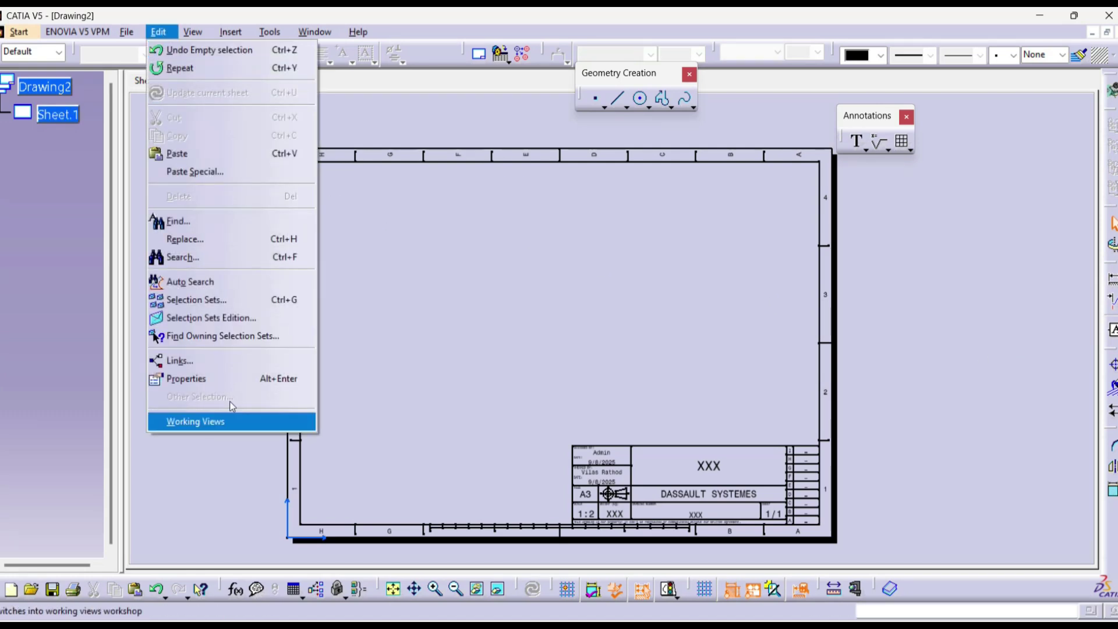
pyautogui.click(224, 418)
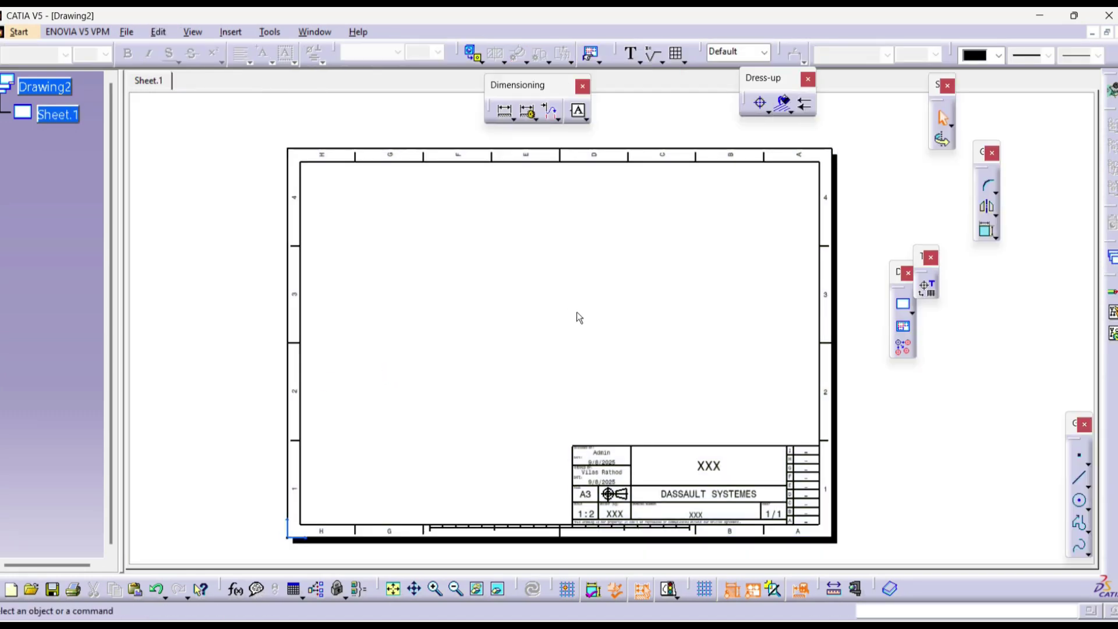